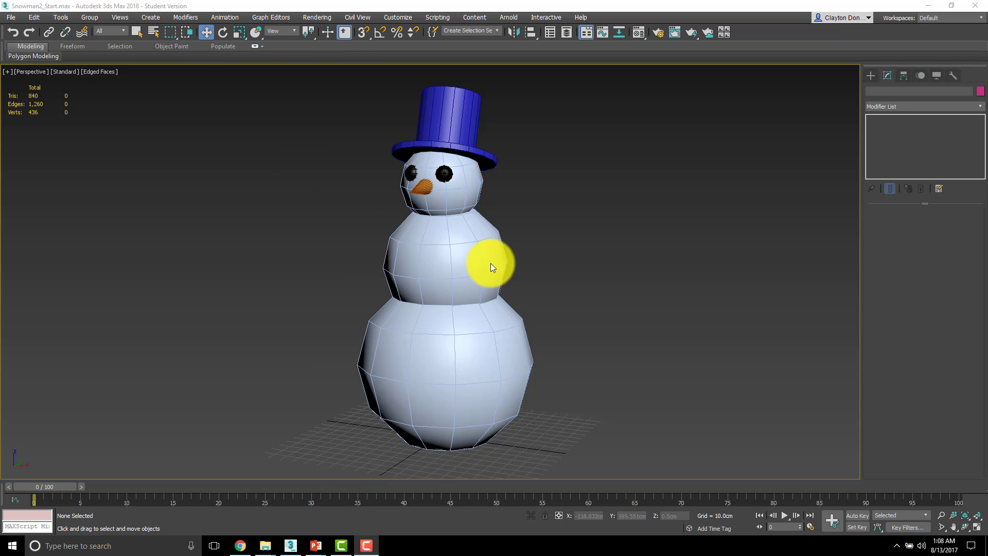
- Select the middle snowball, an eye, the carrot nose, the hat brim and the hat top in turn
click(485, 379)
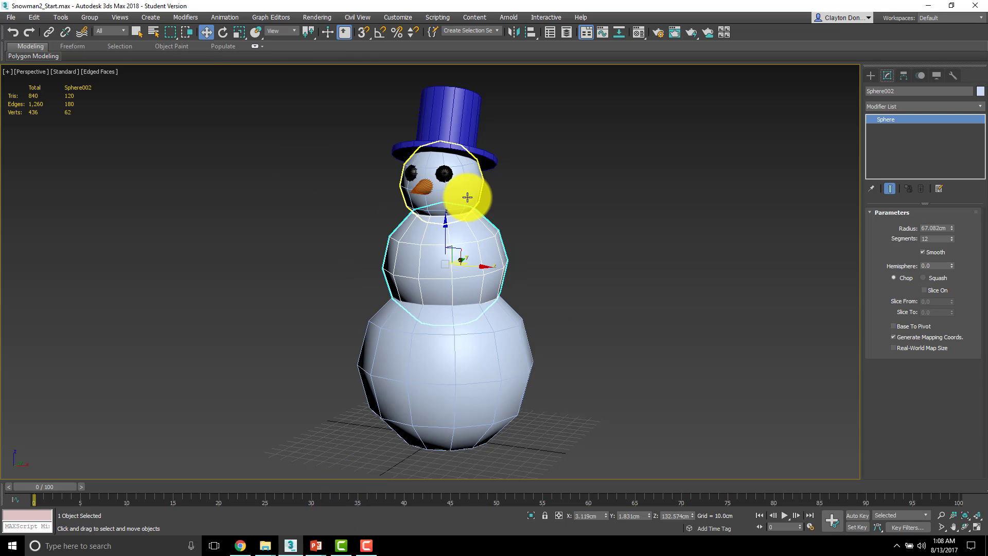
click(410, 175)
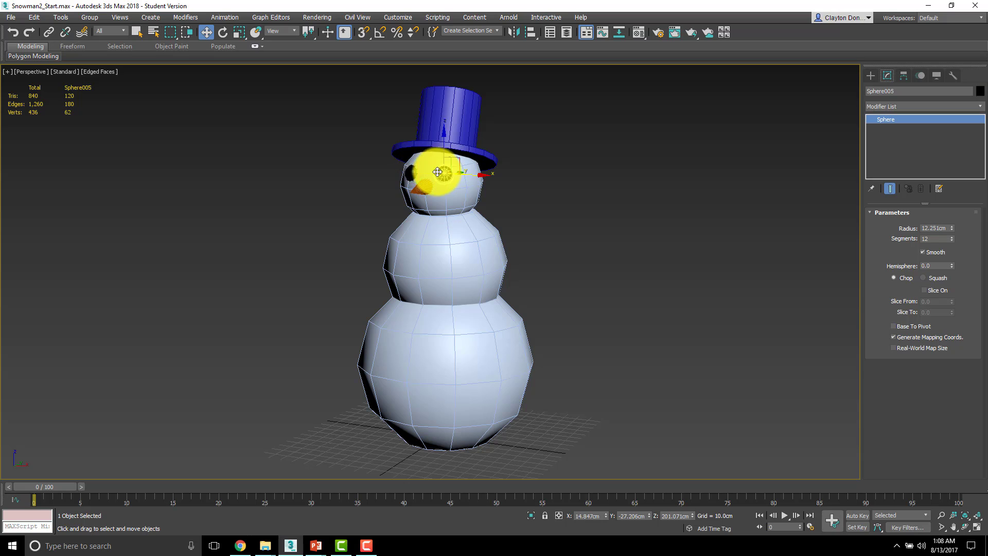
click(421, 188)
click(433, 149)
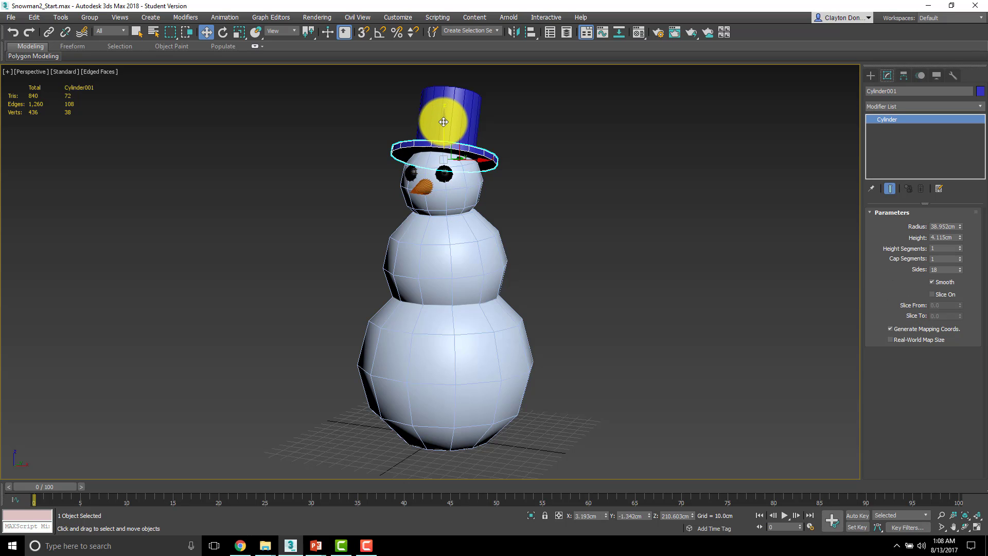
click(461, 107)
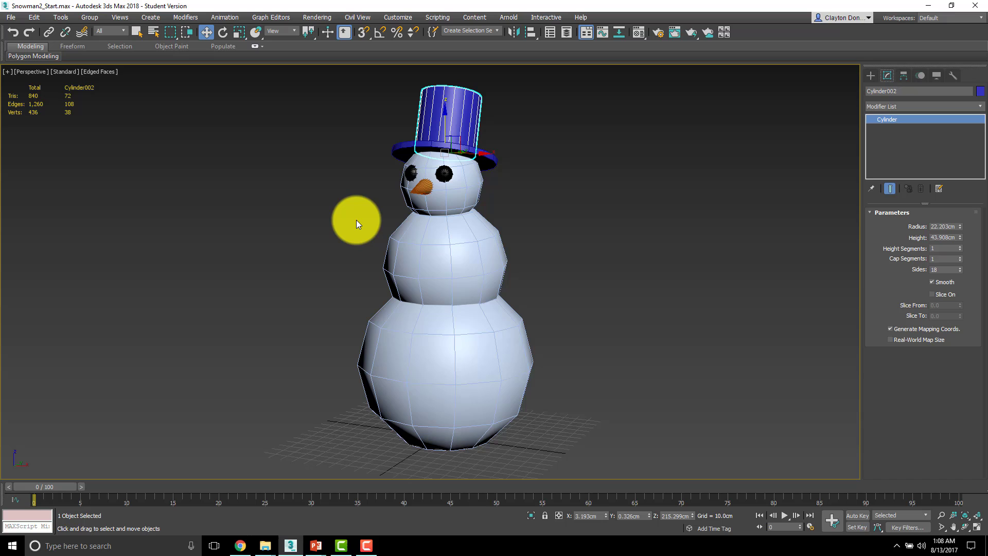
- Select Cylinder001, the hat brim, from the Select From Scene list
key(h)
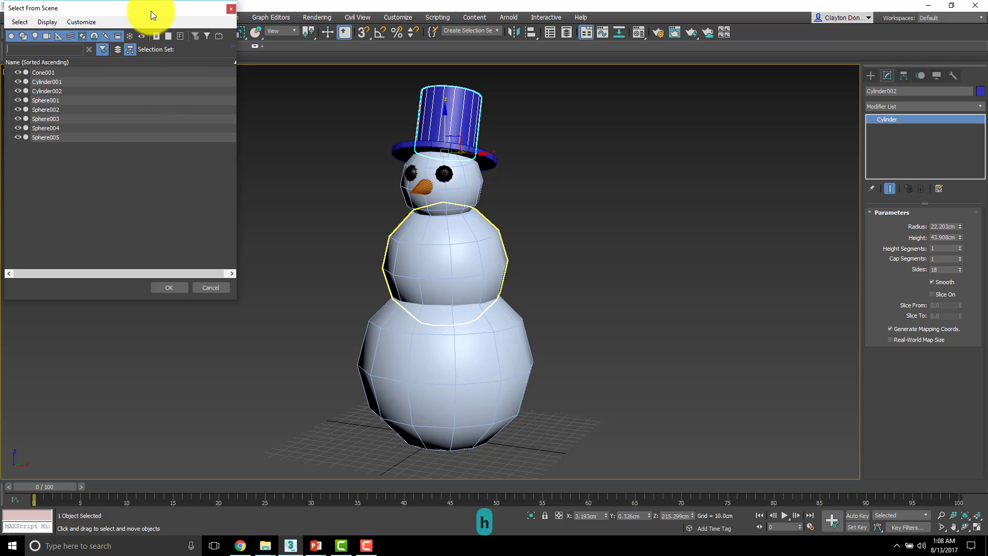
drag(150, 11, 171, 97)
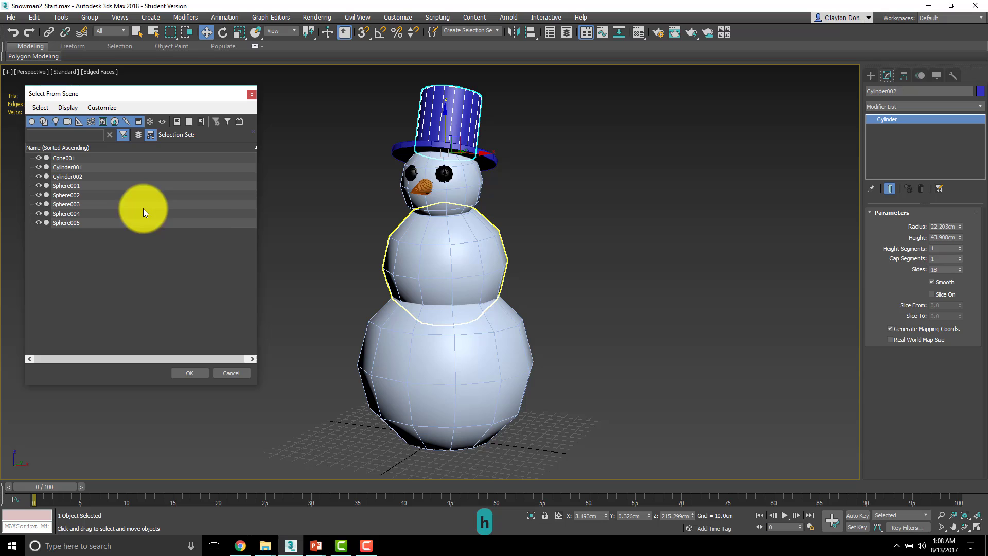
click(77, 167)
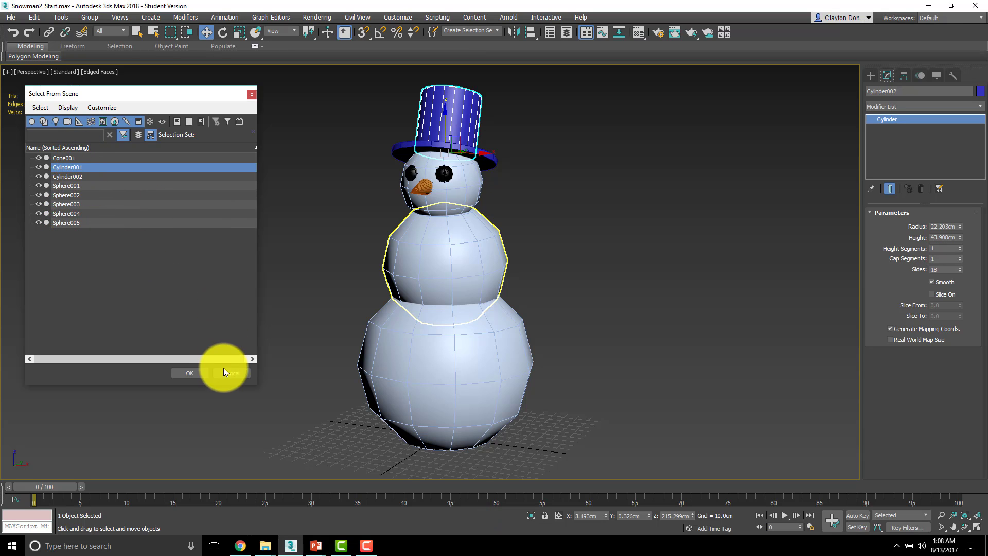
click(190, 374)
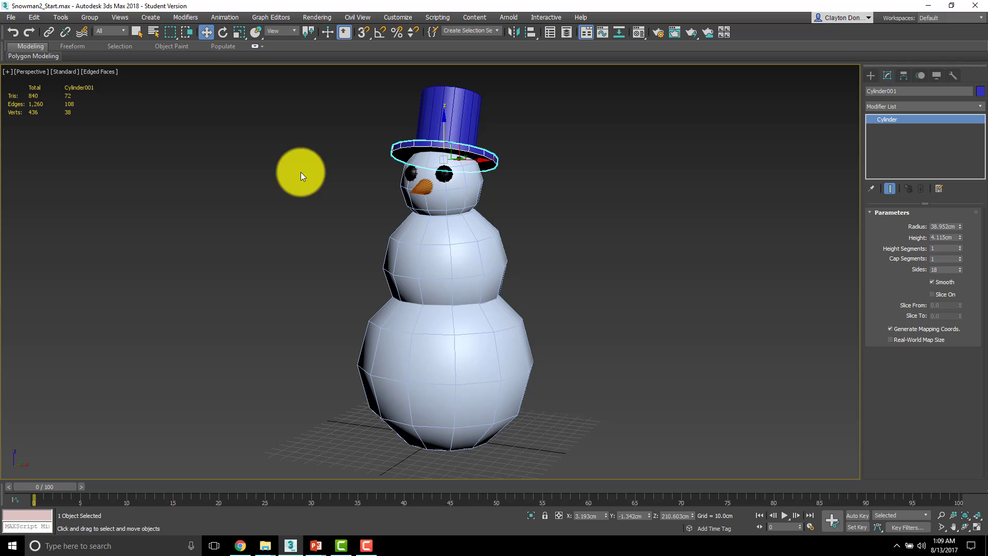
middle_drag(613, 273, 596, 253)
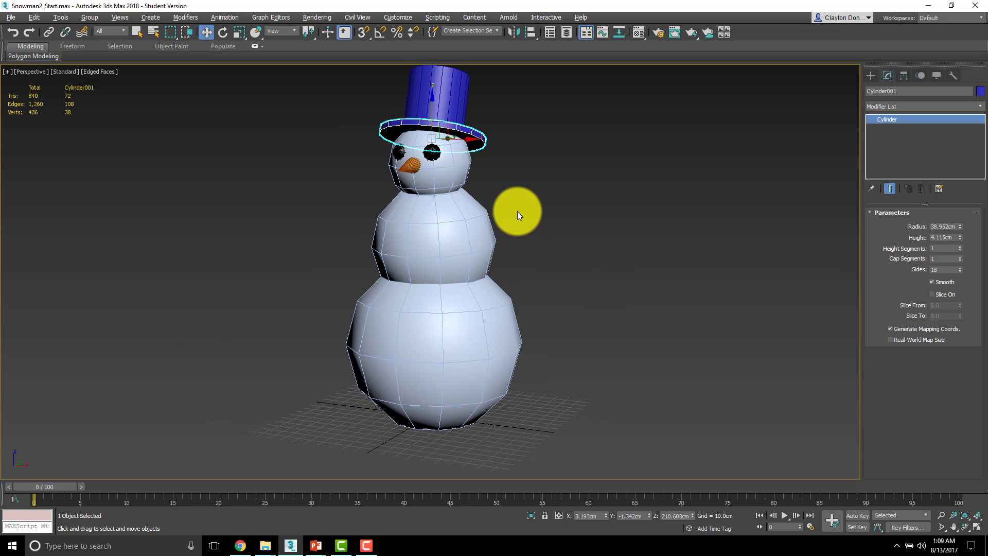
middle_drag(525, 212, 664, 207)
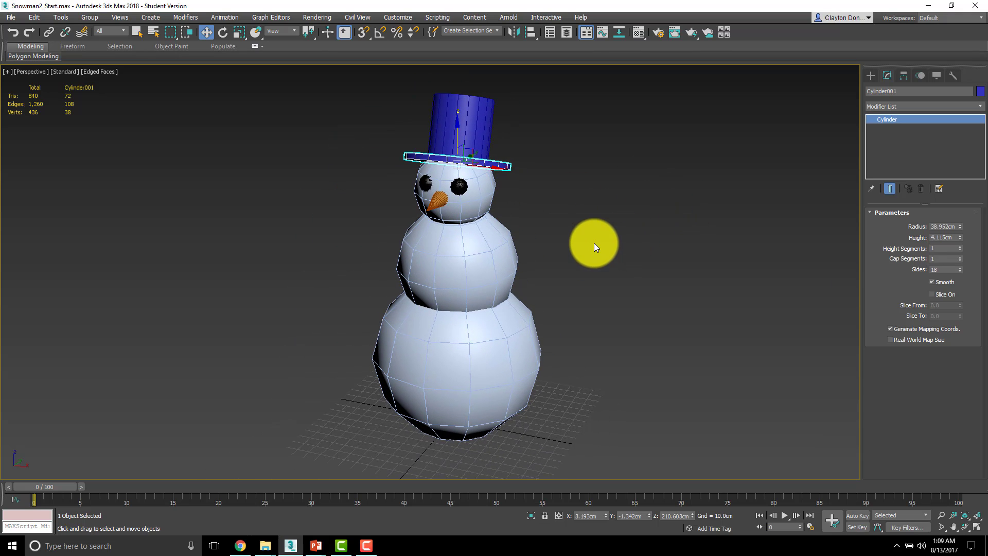
alt+middle_drag(570, 268, 567, 291)
key(f)
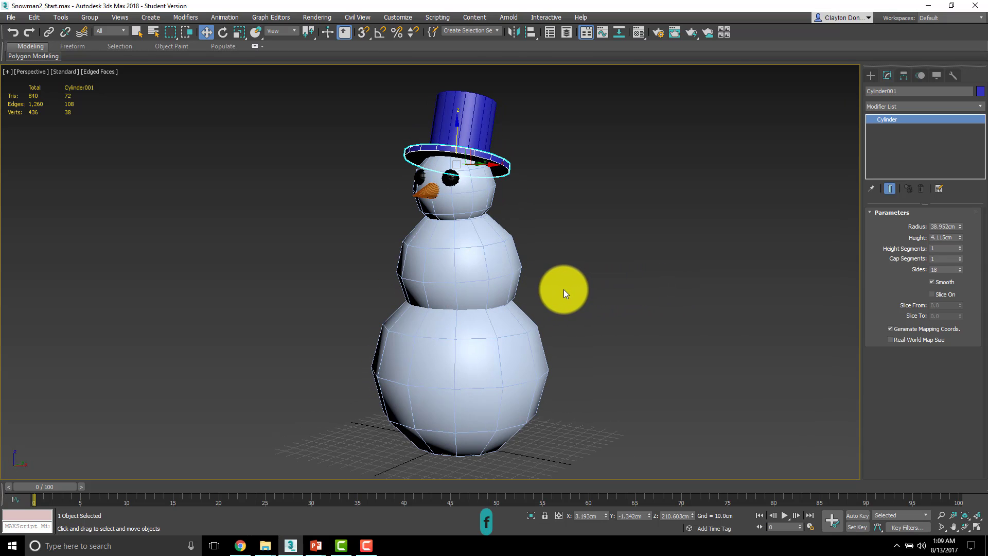
middle_drag(439, 292, 627, 261)
key(l)
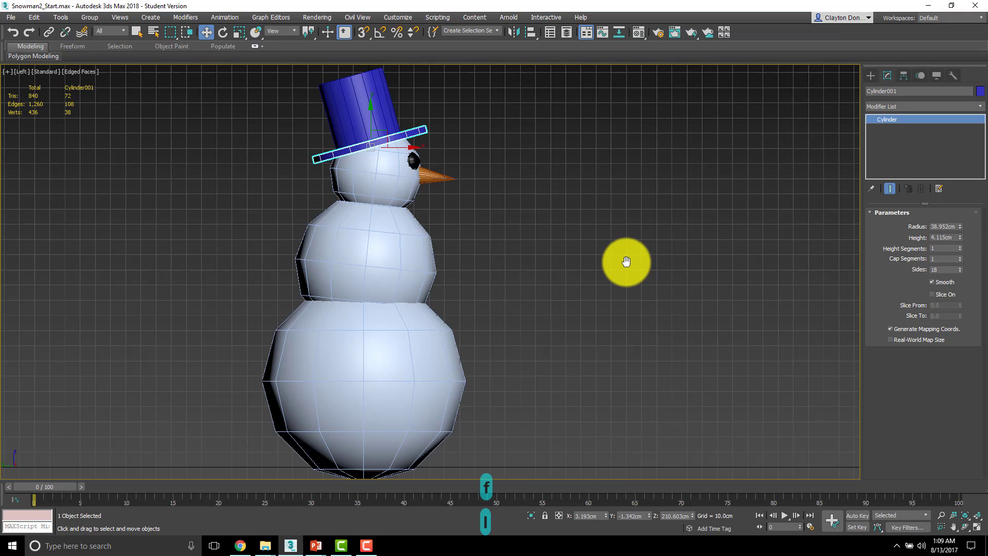
key(t)
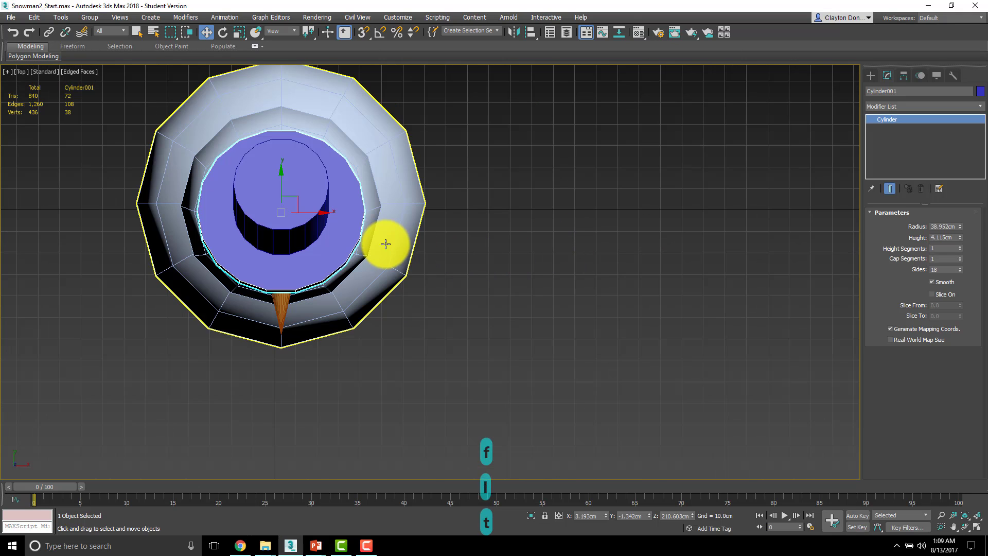
middle_drag(386, 248, 547, 287)
scroll(544, 289, up, 2)
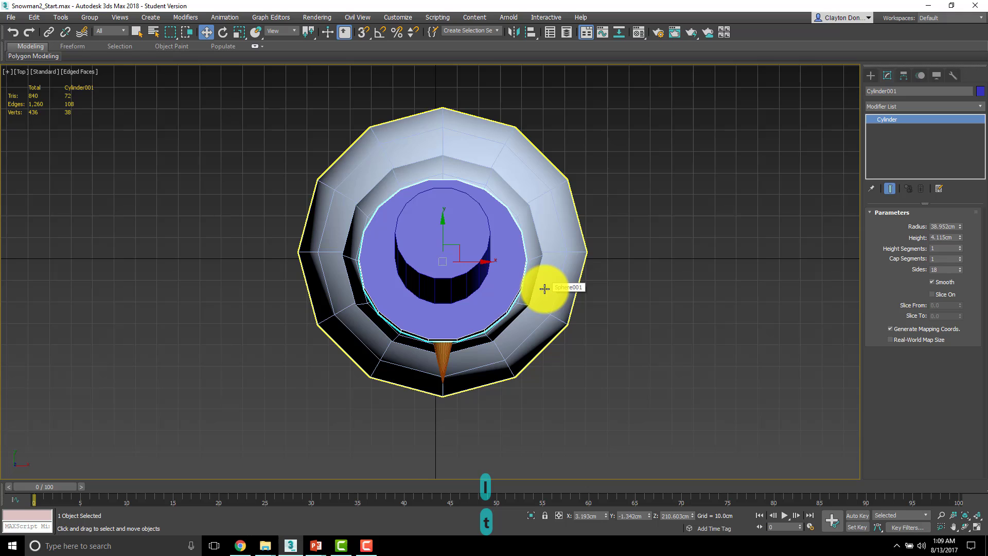
key(p)
scroll(597, 271, down, 3)
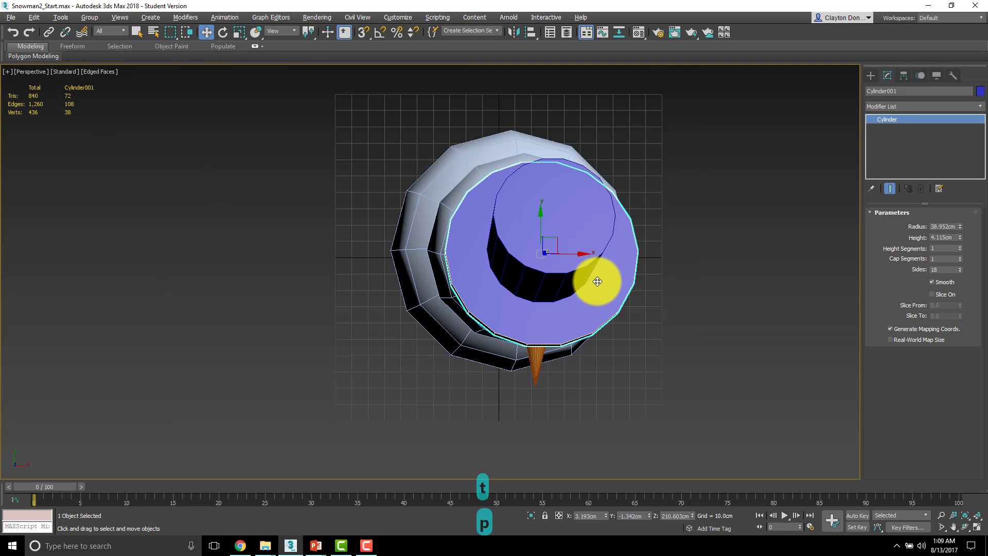
alt+middle_drag(591, 280, 602, 234)
scroll(599, 255, down, 4)
alt+middle_drag(513, 172, 492, 266)
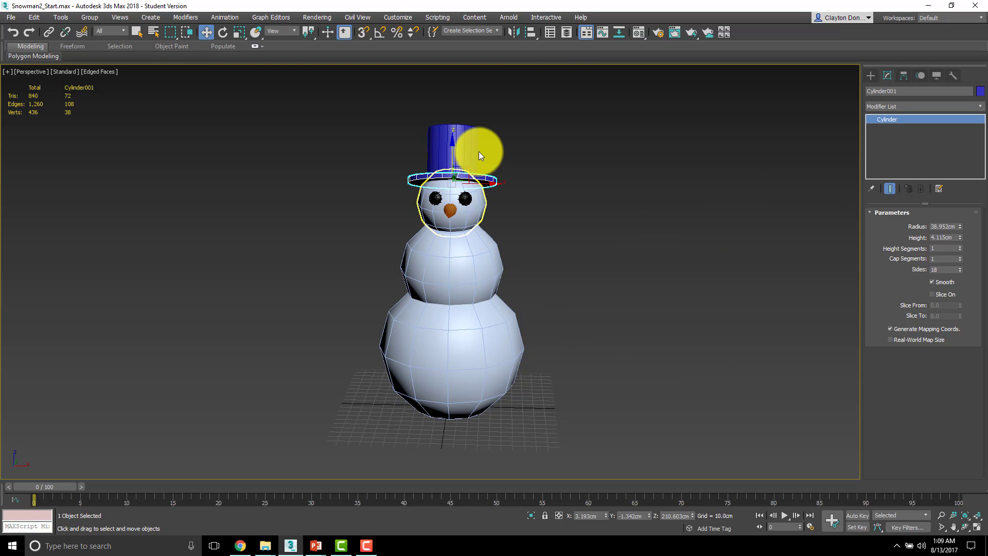
- Choose the Torus tool under Create > Geometry > Standard Primitives
click(874, 74)
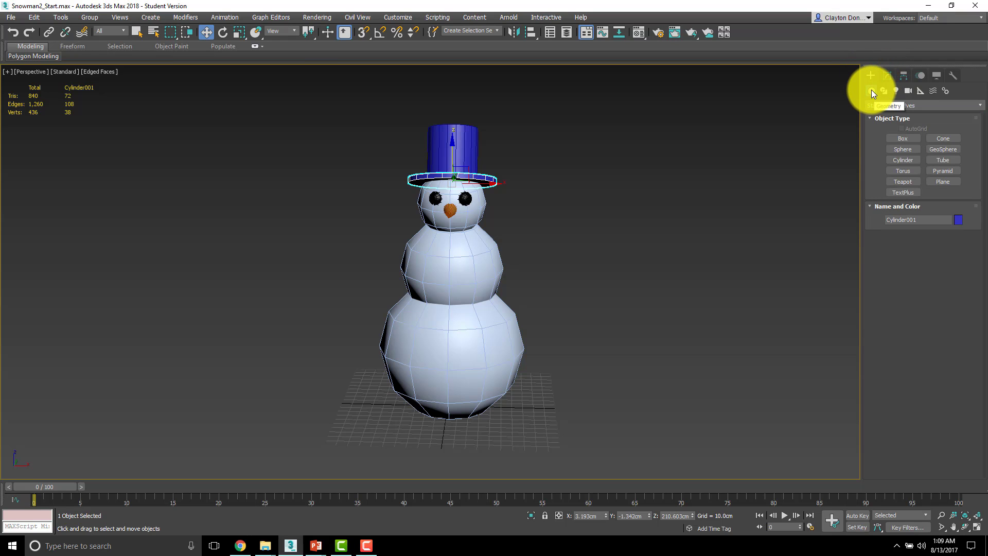
click(870, 91)
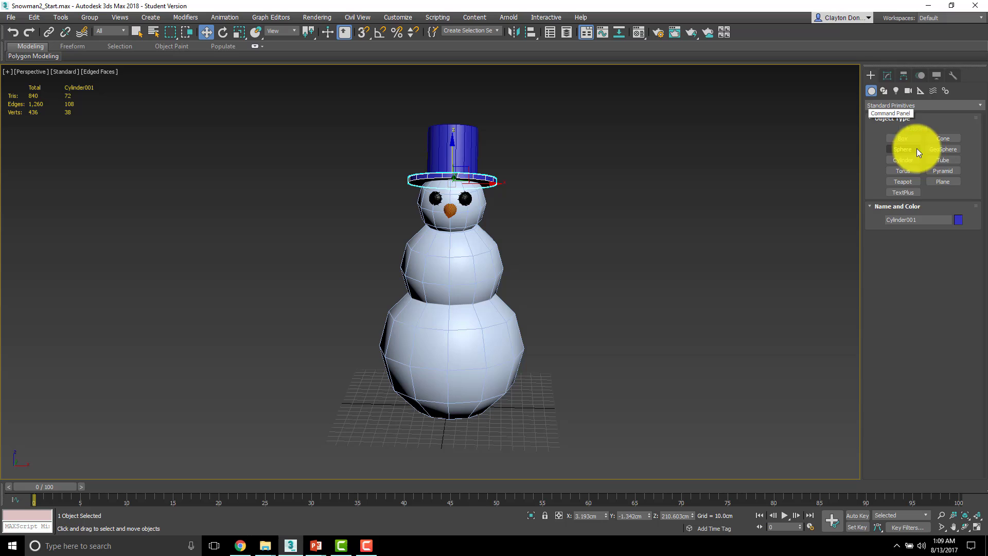
click(898, 106)
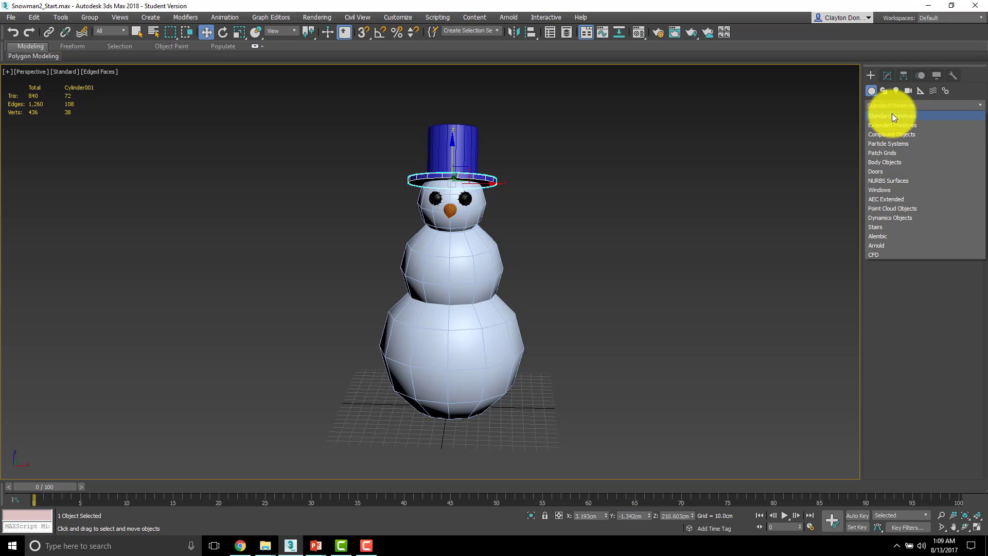
click(882, 101)
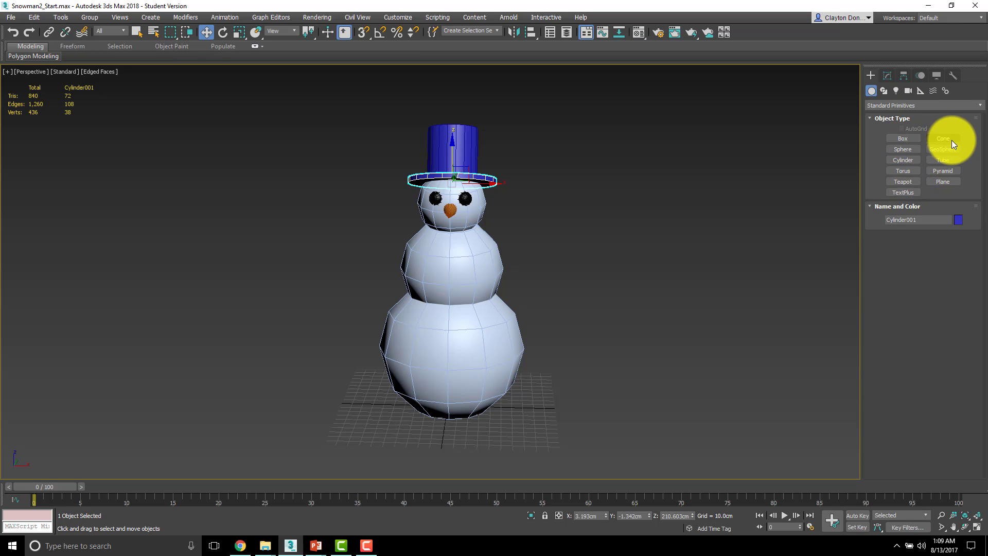
click(907, 172)
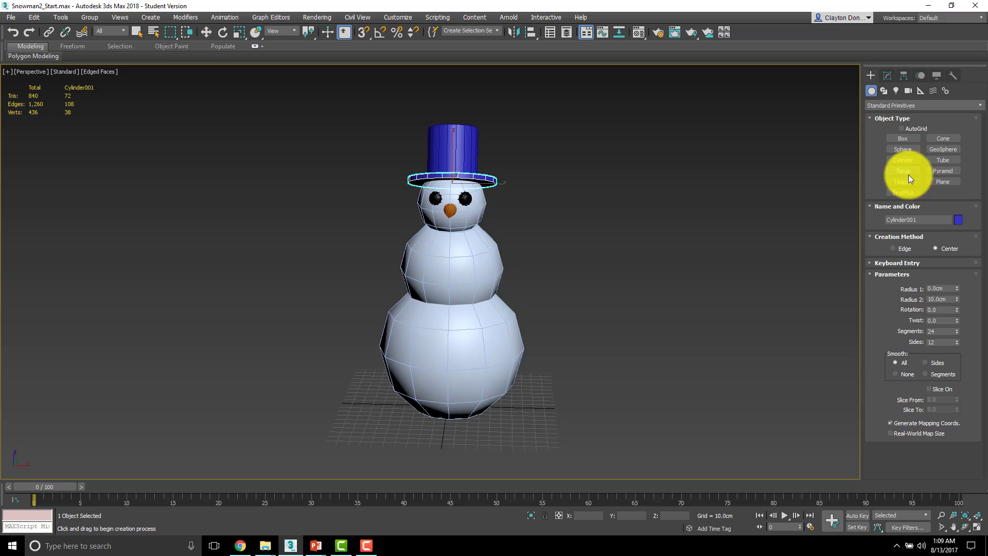
- In Top view, draw Torus001 right of the snowman with radii 22.151cm and 13.37cm
middle_drag(606, 271, 532, 287)
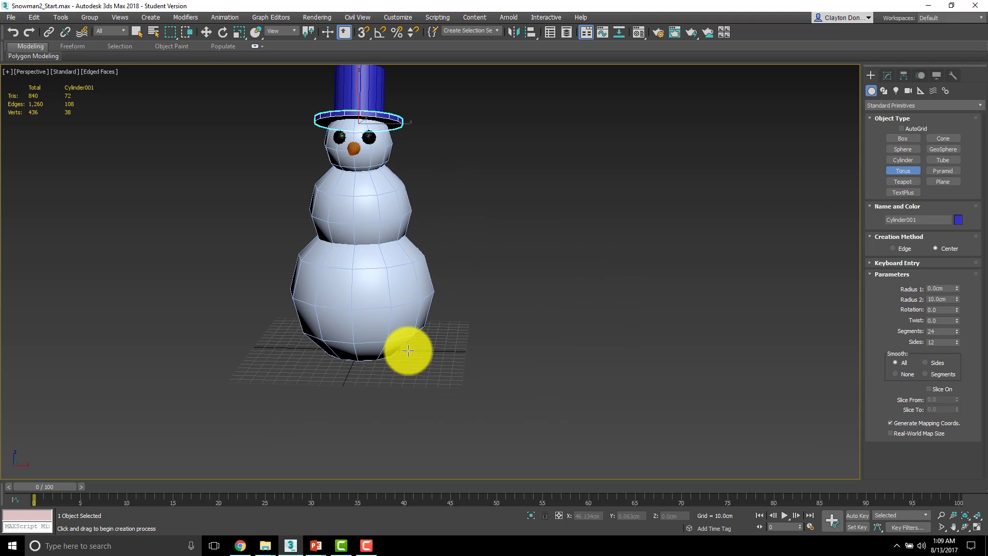
middle_drag(514, 320, 476, 349)
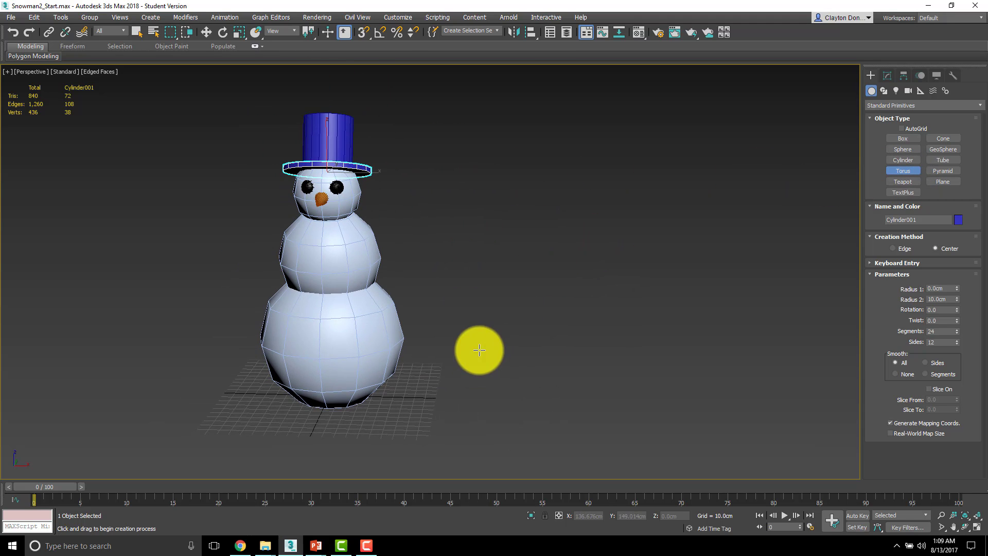
drag(483, 285, 478, 311)
right_click(478, 312)
middle_drag(460, 283, 432, 326)
key(t)
middle_drag(492, 287, 268, 281)
drag(466, 212, 509, 302)
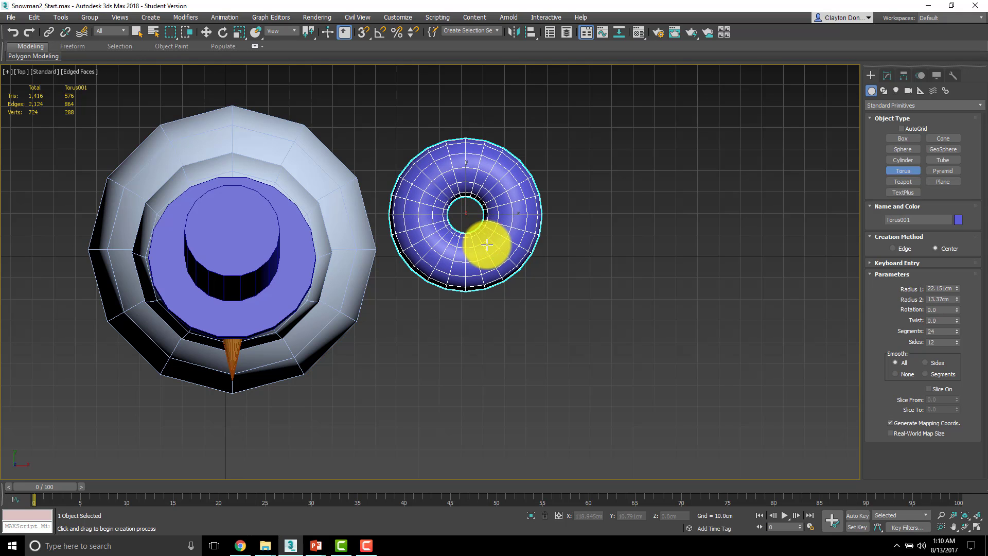
- In Front view, move Torus001 up to ring the snowman's neck, then restore four viewports
key(f)
scroll(522, 272, down, 6)
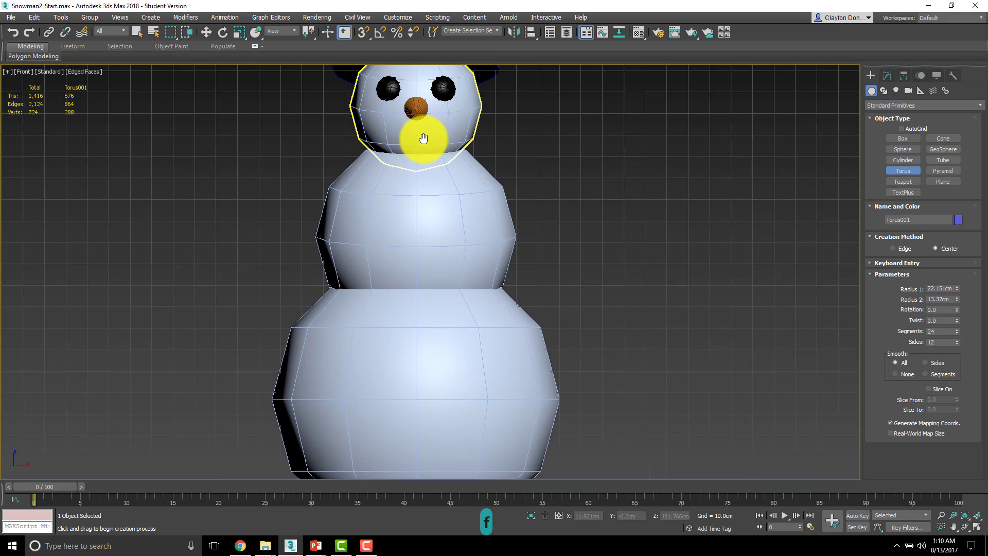
scroll(479, 329, up, 2)
scroll(478, 323, up, 3)
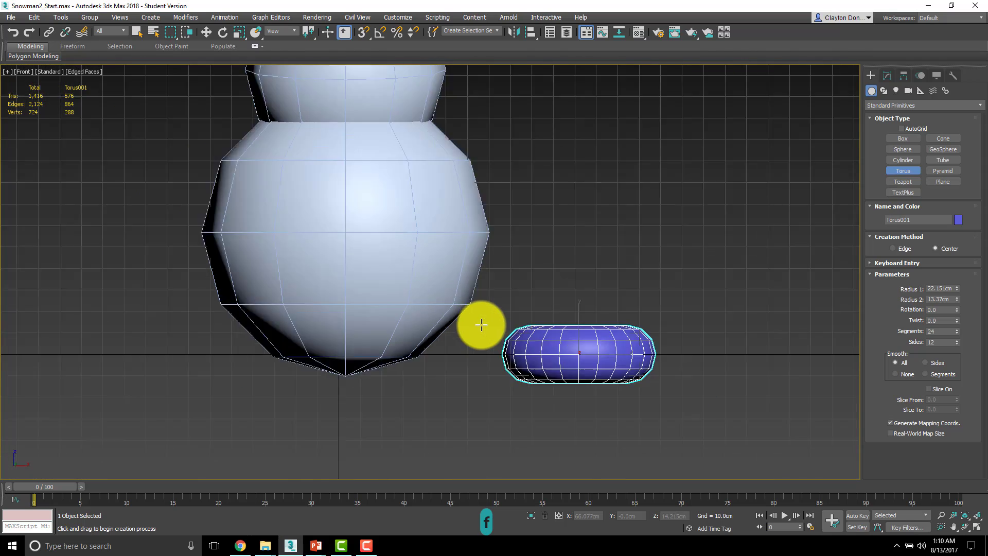
scroll(481, 327, down, 5)
scroll(489, 364, up, 1)
key(w)
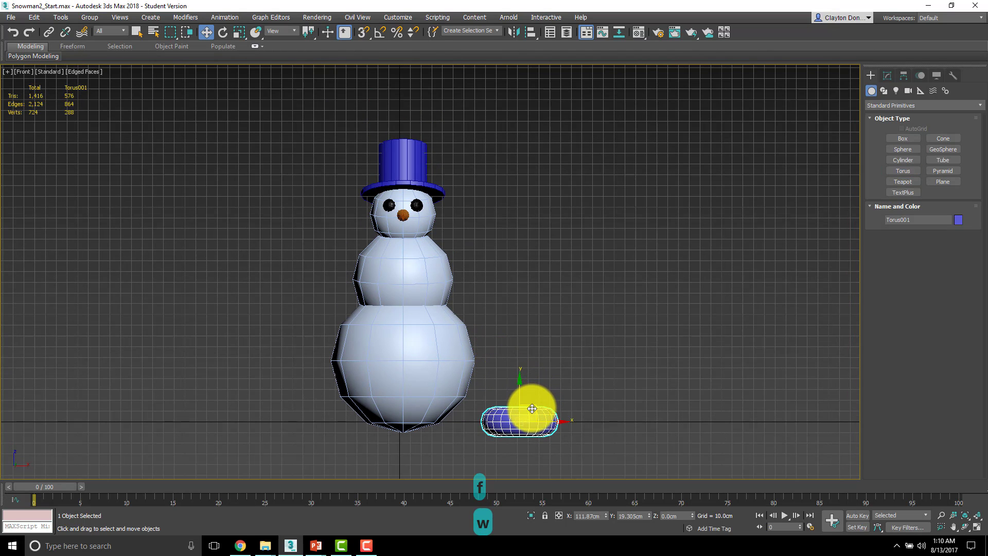
drag(534, 403, 413, 220)
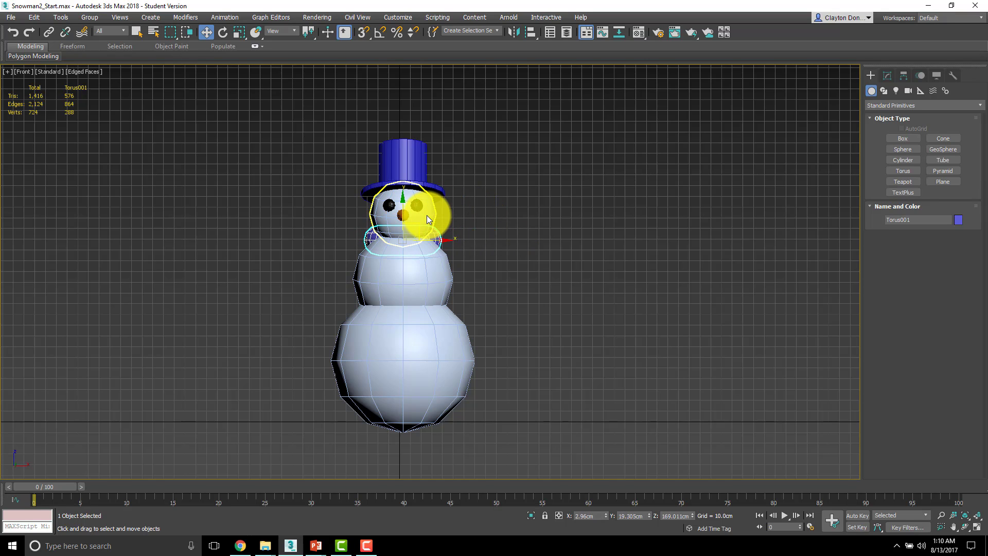
key(alt+w)
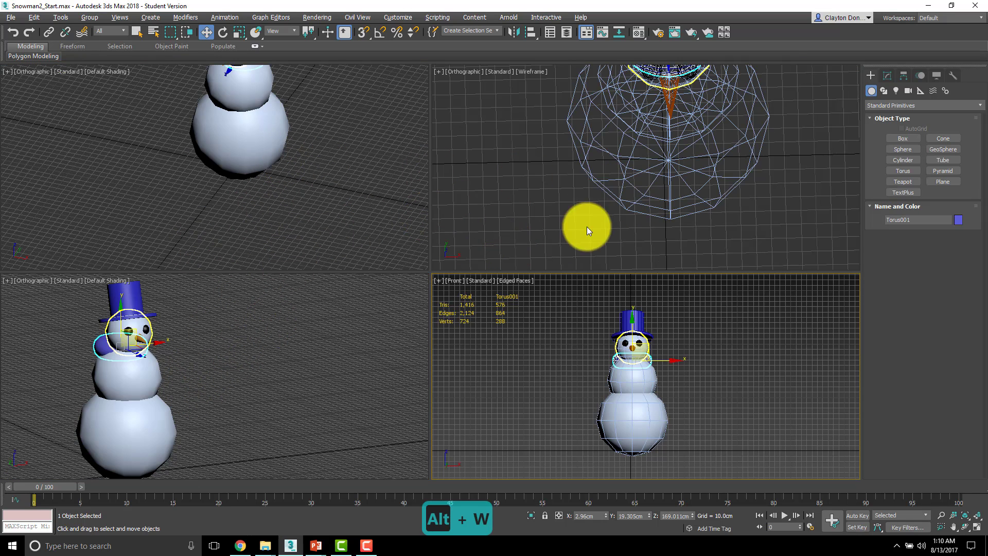
- Set the four viewports to Top, Left, Front and Perspective
right_click(557, 351)
click(477, 365)
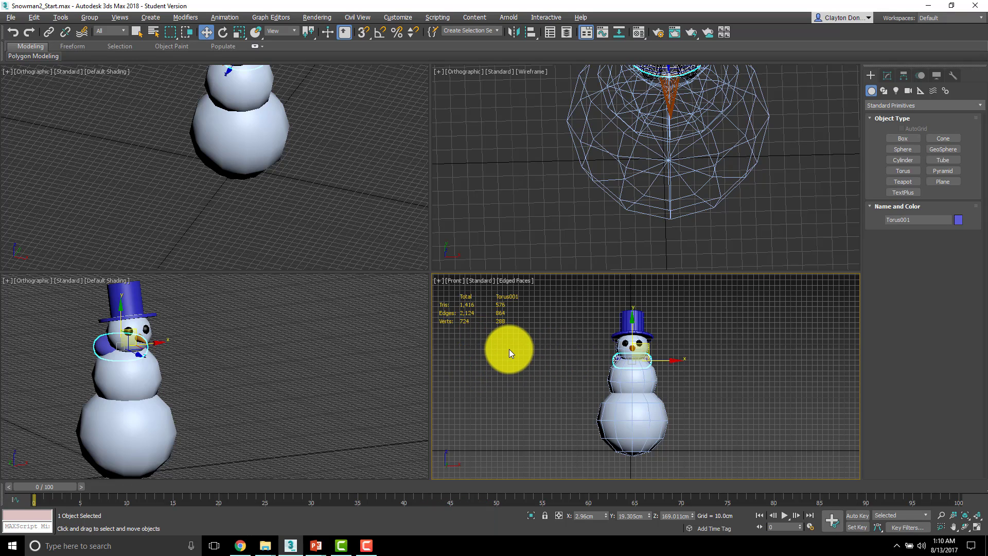
key(p)
right_click(520, 211)
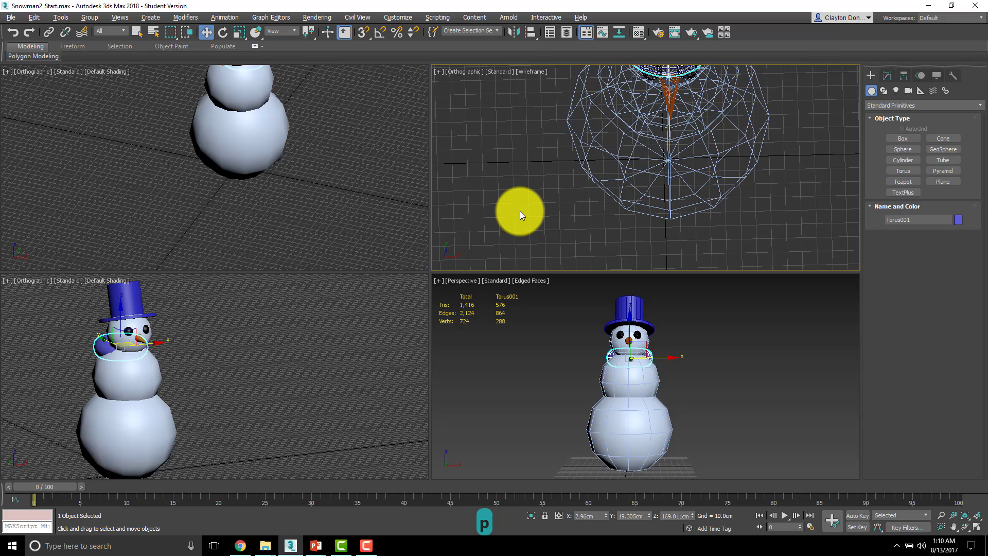
key(f)
right_click(386, 343)
right_click(567, 162)
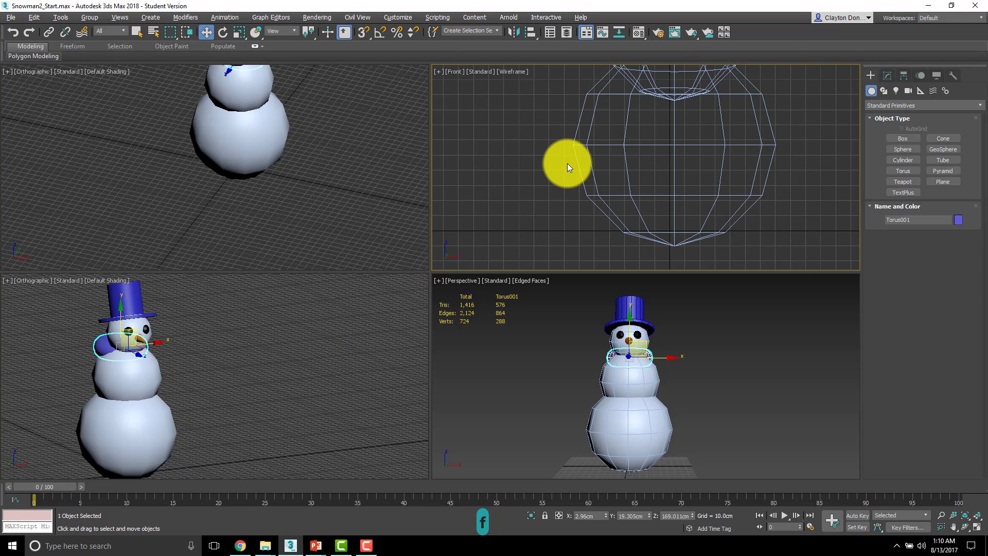
key(l)
right_click(332, 347)
key(f)
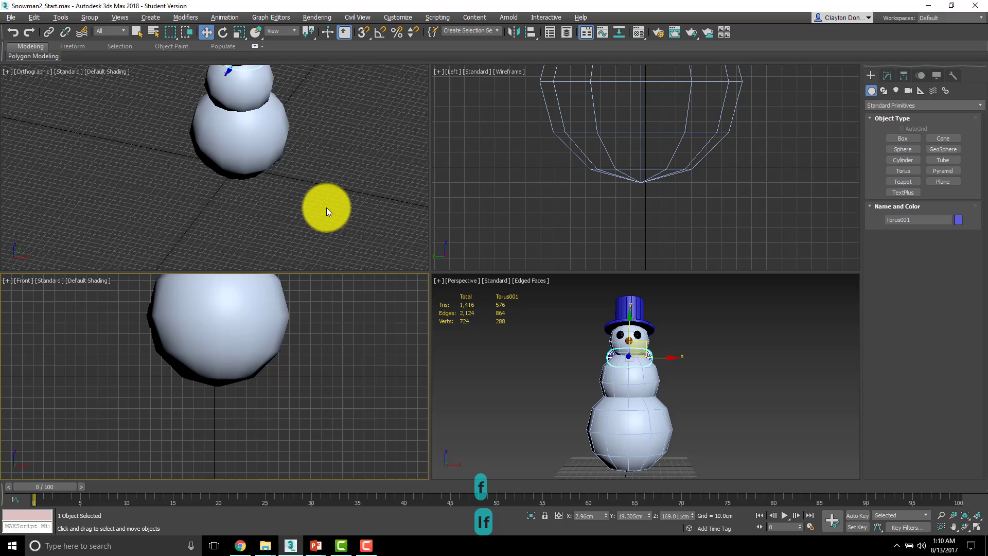
right_click(326, 208)
key(t)
- Zoom the Left viewport in on the scarf torus
scroll(281, 231, down, 5)
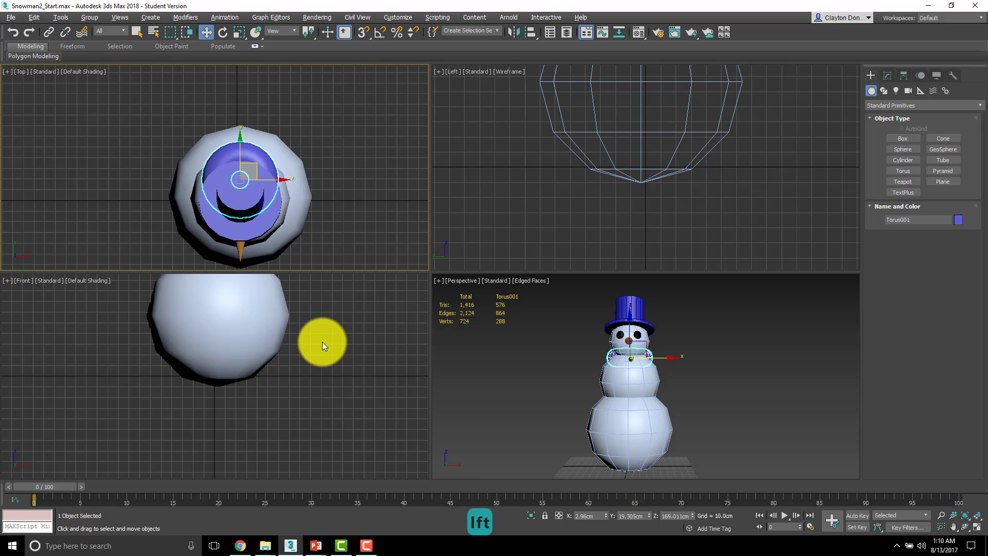
scroll(322, 342, down, 6)
scroll(262, 354, up, 3)
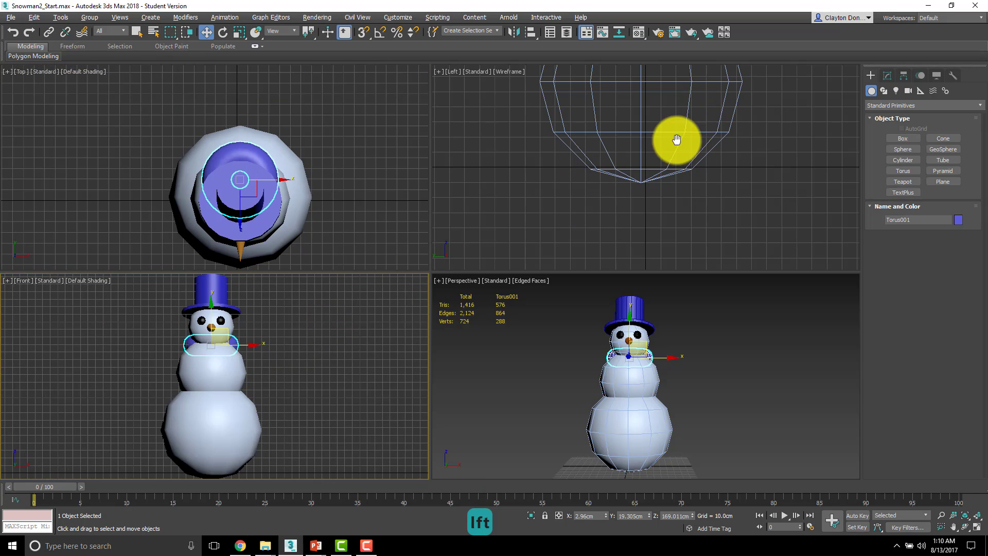
scroll(677, 138, down, 8)
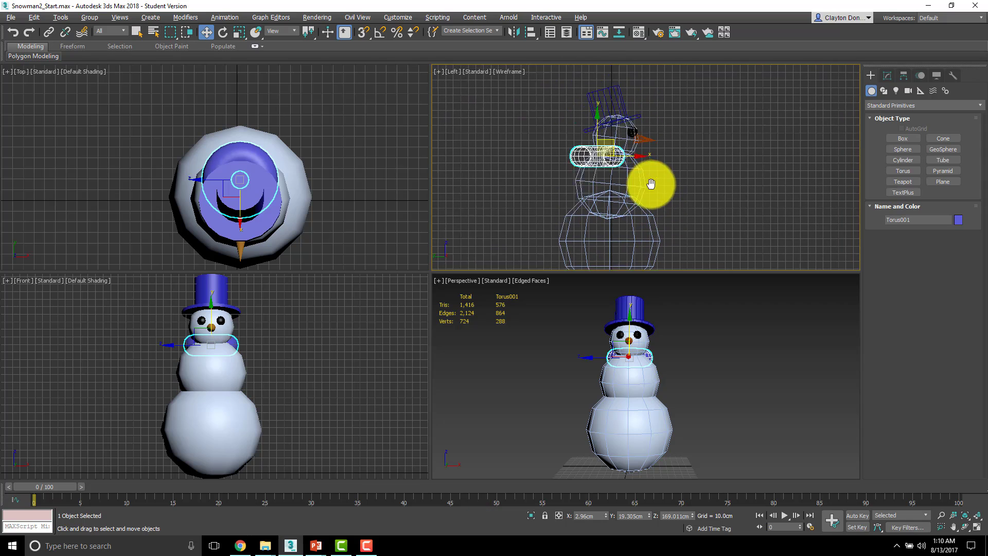
scroll(643, 178, up, 5)
scroll(571, 163, up, 4)
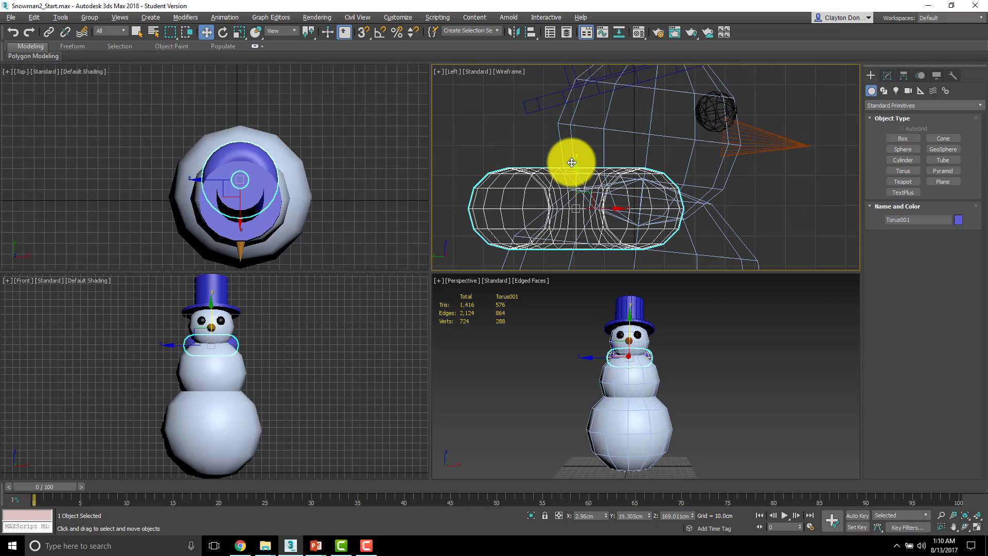
- Flatten the torus to about half height on Y and tilt it about -8.6°
middle_drag(580, 203, 580, 179)
key(r)
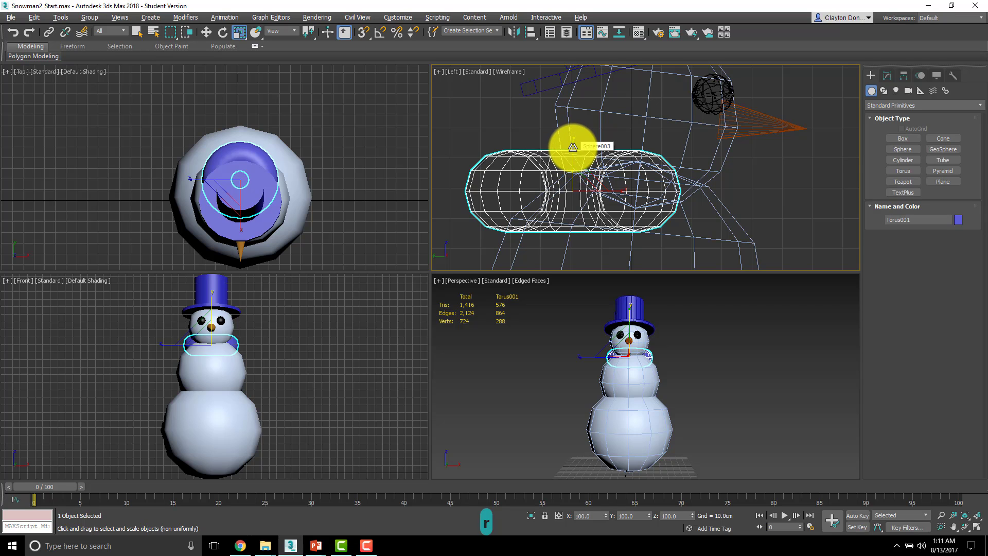
drag(572, 148, 571, 181)
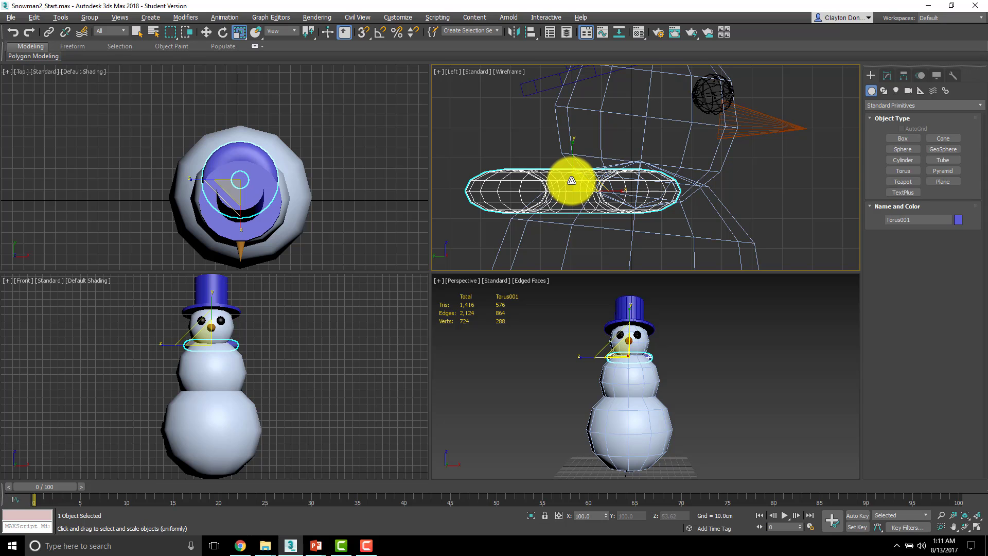
key(e)
drag(593, 162, 650, 171)
- Move the scarf torus to X 2.96cm, Y -0.323cm, Z 171.25cm around the neck
key(w)
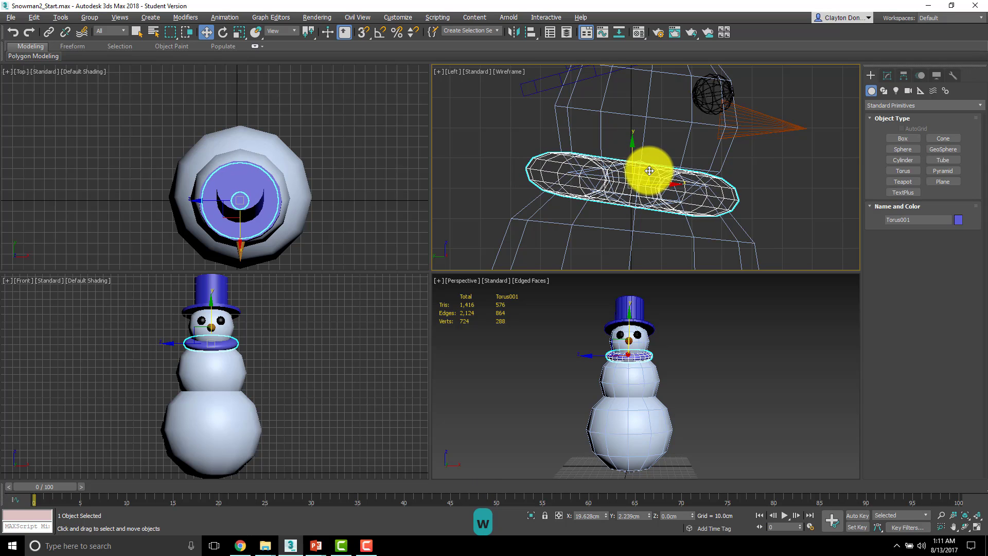
middle_drag(655, 353, 652, 362)
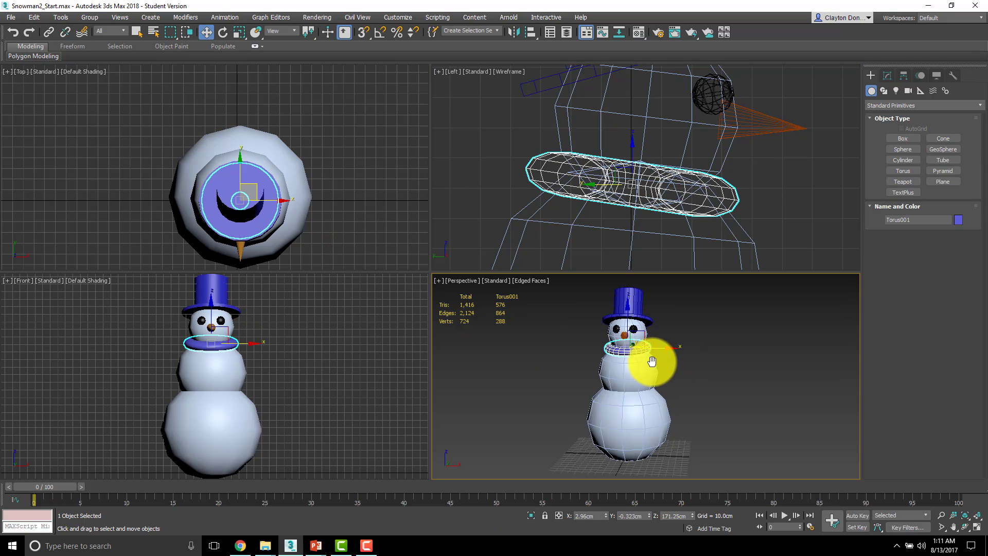
scroll(615, 363, up, 8)
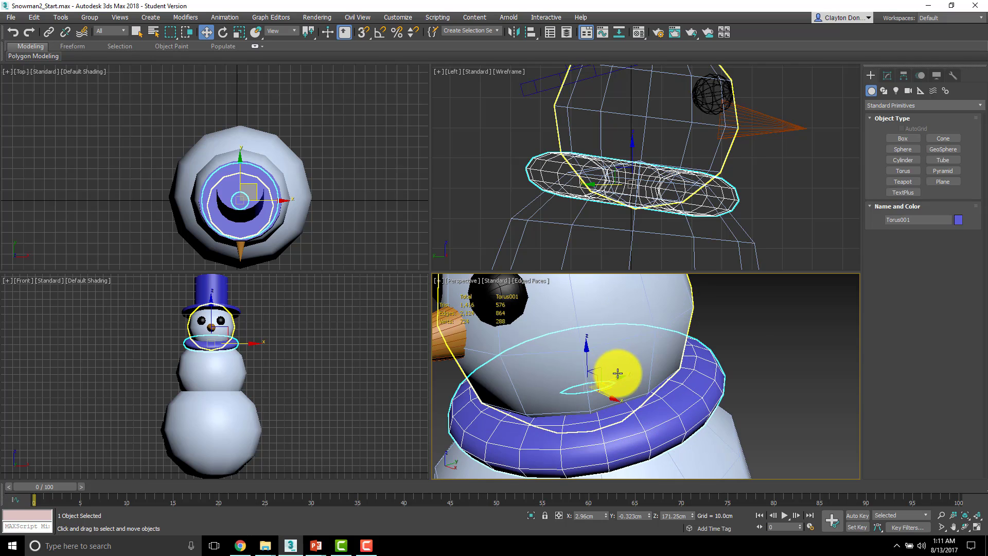
middle_drag(759, 342, 849, 326)
click(767, 353)
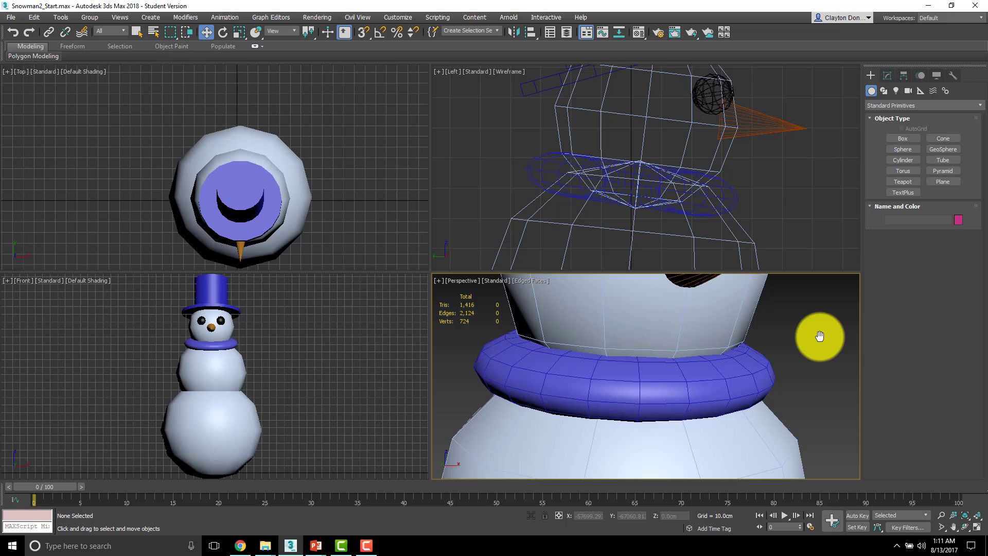
middle_drag(819, 336, 797, 366)
click(730, 398)
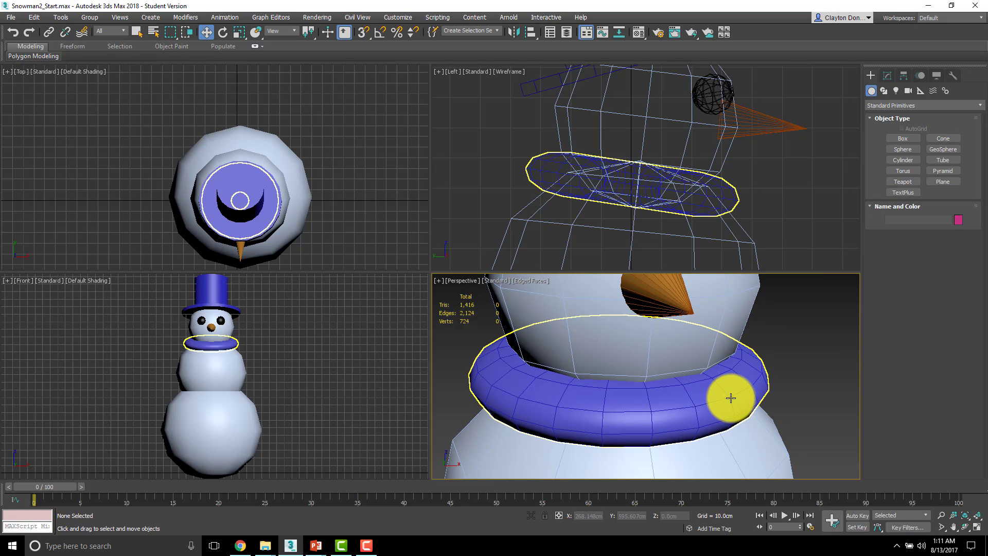
click(730, 398)
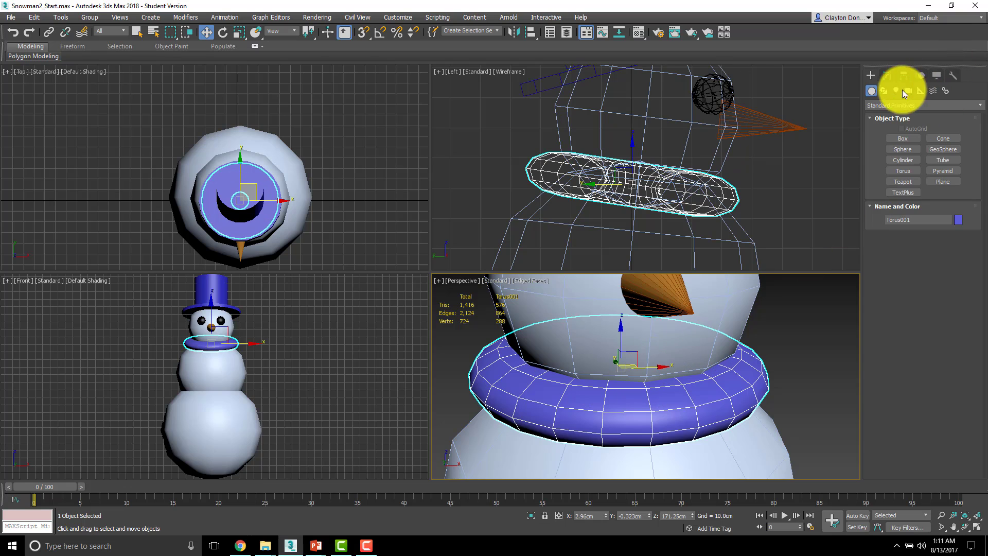
- Set Torus001's Radius 2 to 15.642cm, Sides to 16 and Segments to 32
click(885, 75)
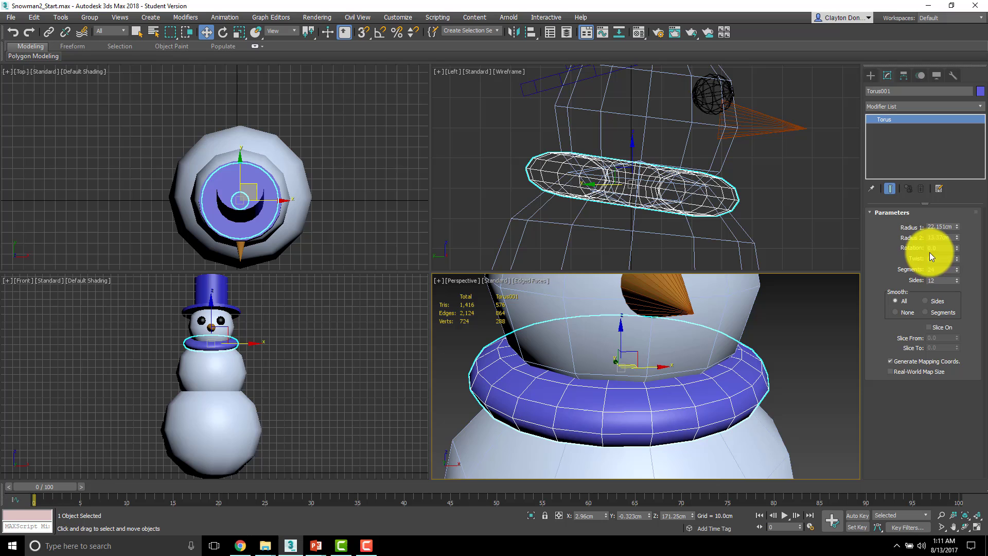
mouse_move(957, 236)
mouse_down()
mouse_move(956, 224)
mouse_move(951, 242)
mouse_move(960, 230)
mouse_up()
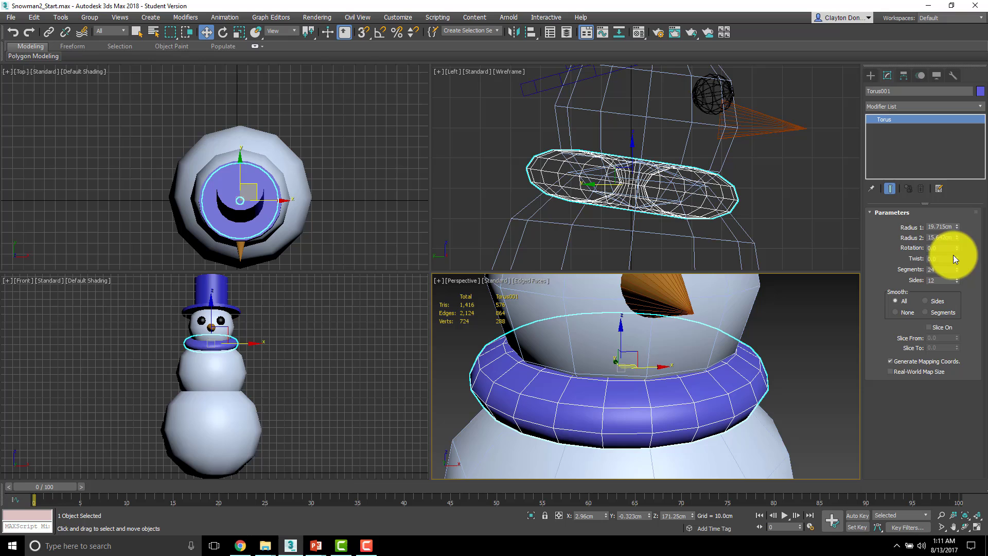
alt+middle_drag(733, 314, 715, 324)
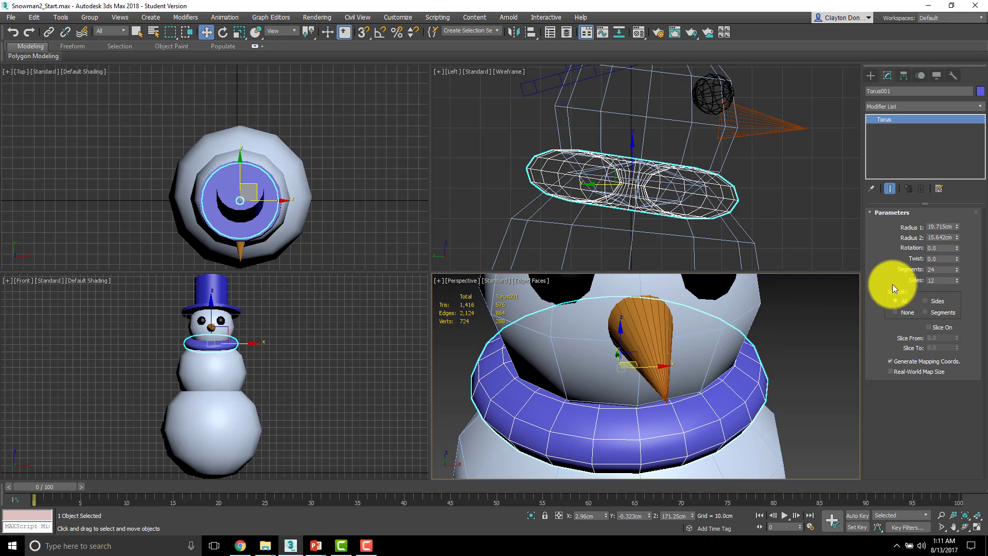
double_click(953, 282)
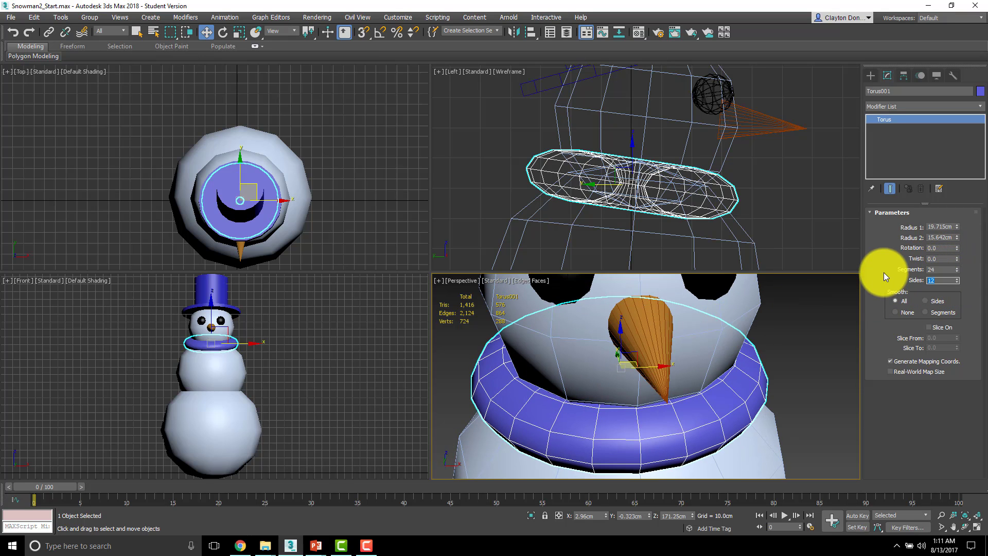
key(Return)
double_click(948, 270)
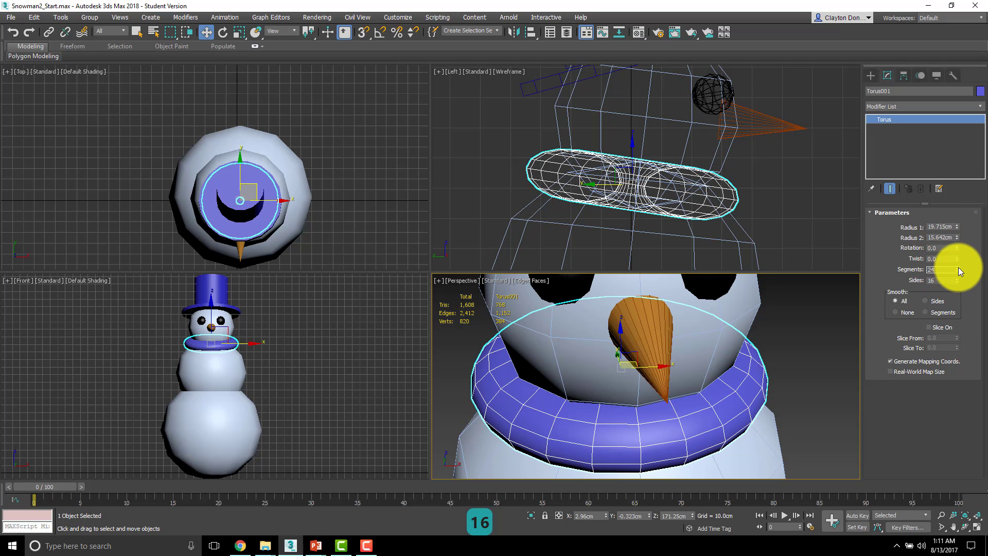
drag(958, 267, 958, 258)
double_click(945, 267)
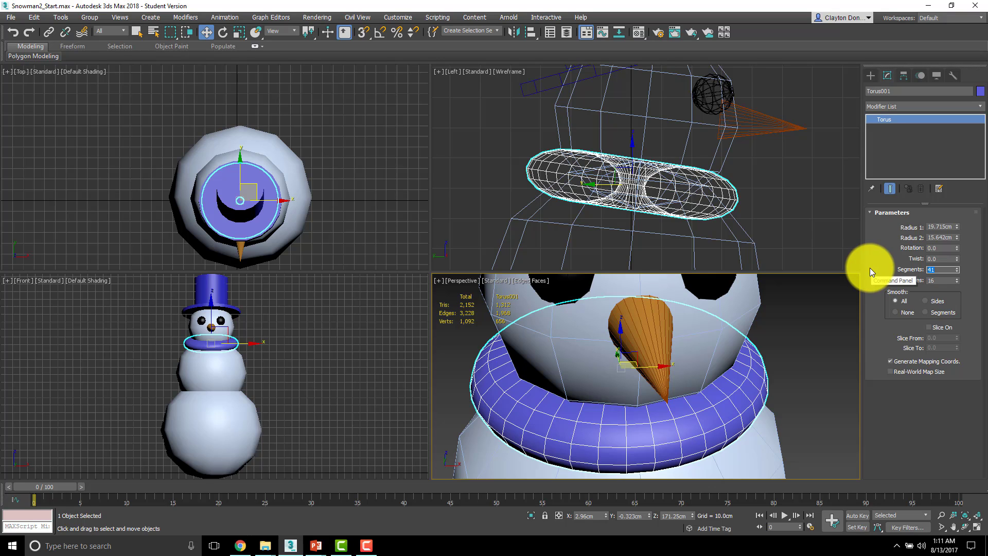
text(32)
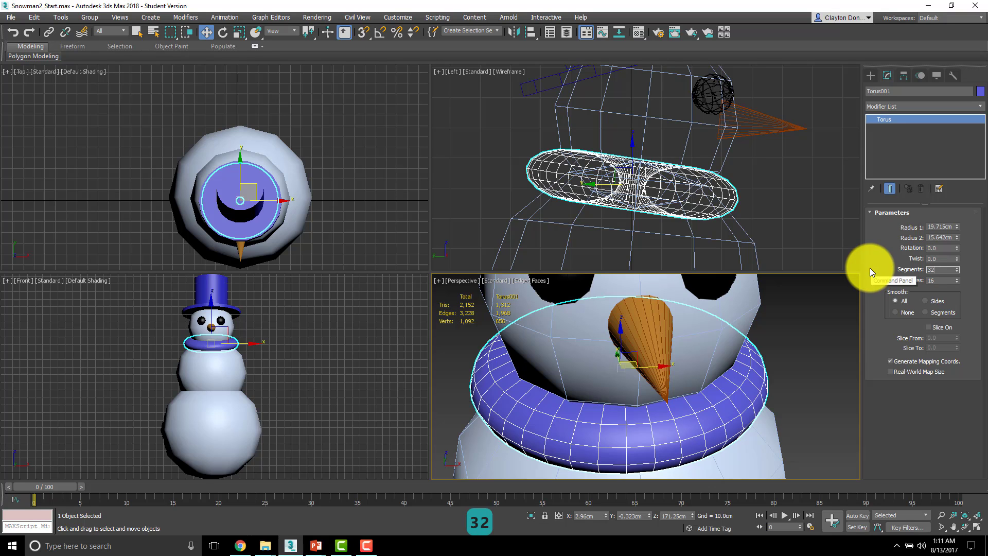
key(Return)
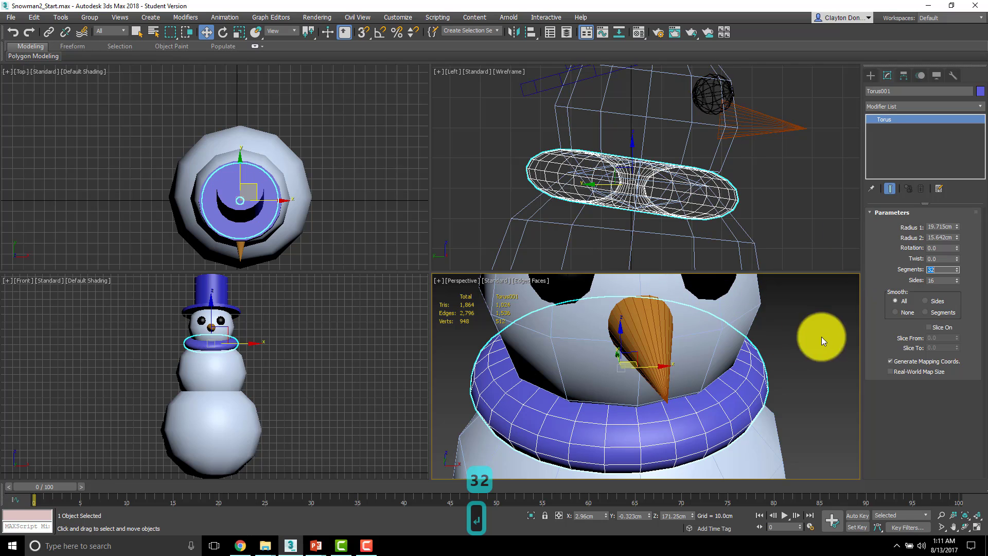
scroll(761, 322, down, 3)
alt+middle_drag(688, 345, 712, 372)
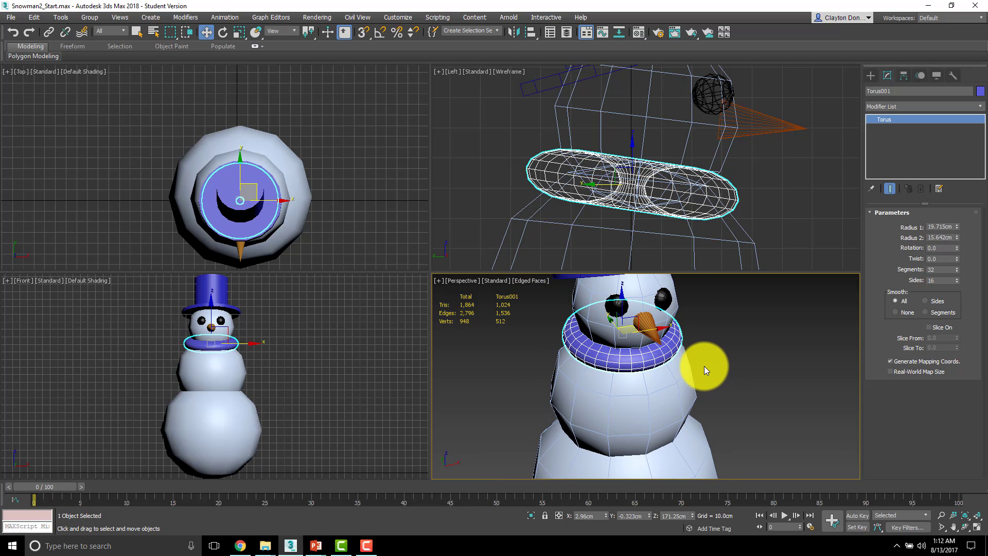
- Maximize the Perspective view and ready the Box primitive with AutoGrid enabled
key(alt+w)
scroll(548, 281, down, 4)
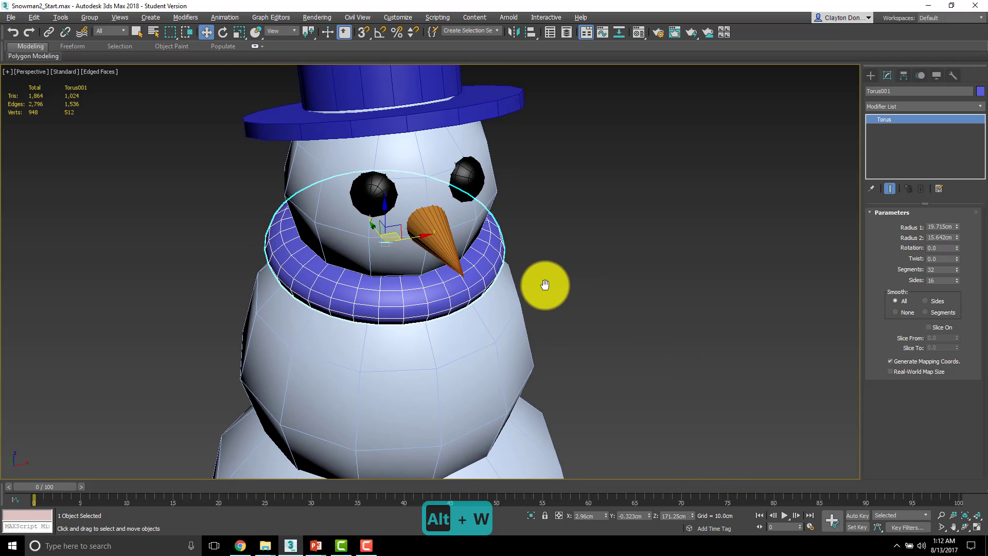
alt+middle_drag(539, 270, 468, 220)
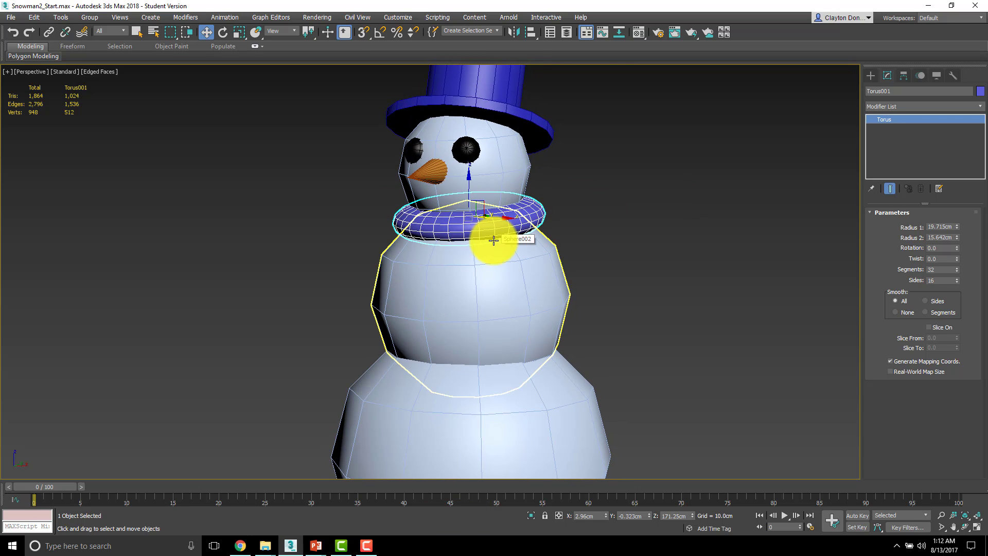
click(872, 76)
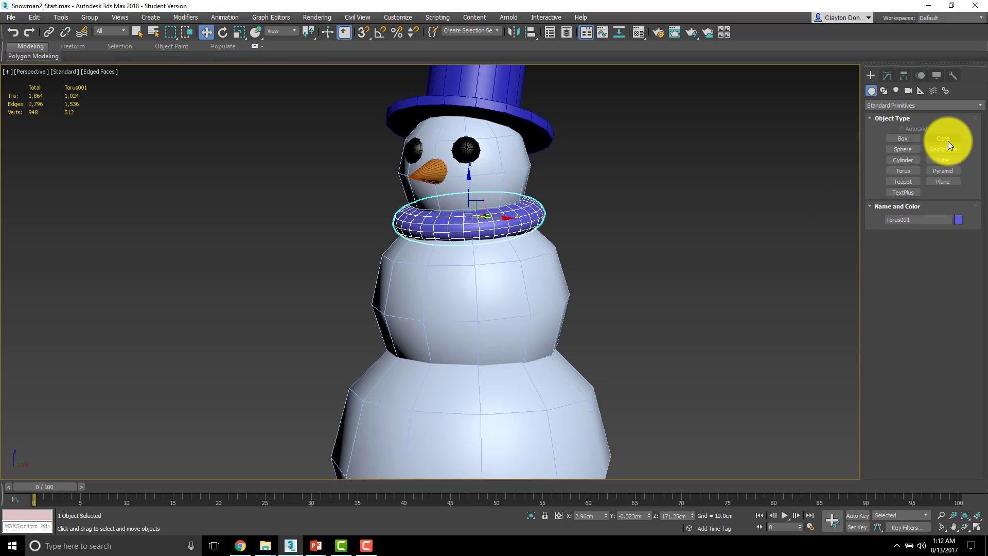
click(903, 138)
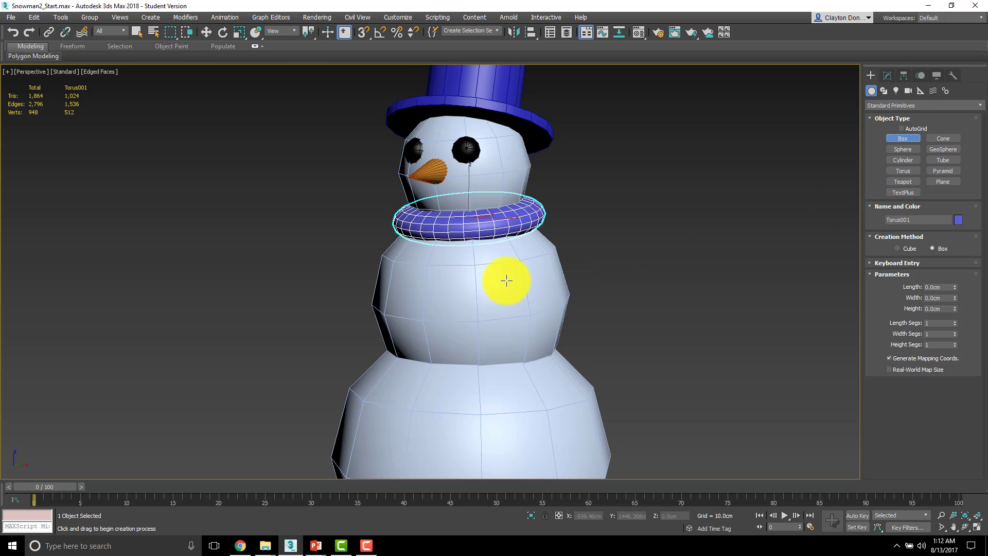
middle_drag(508, 283, 453, 282)
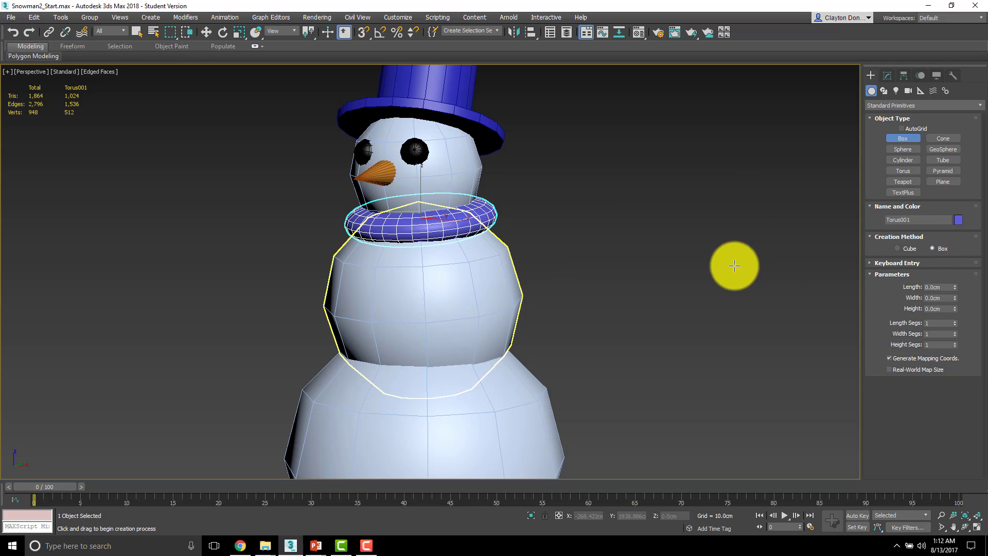
click(903, 128)
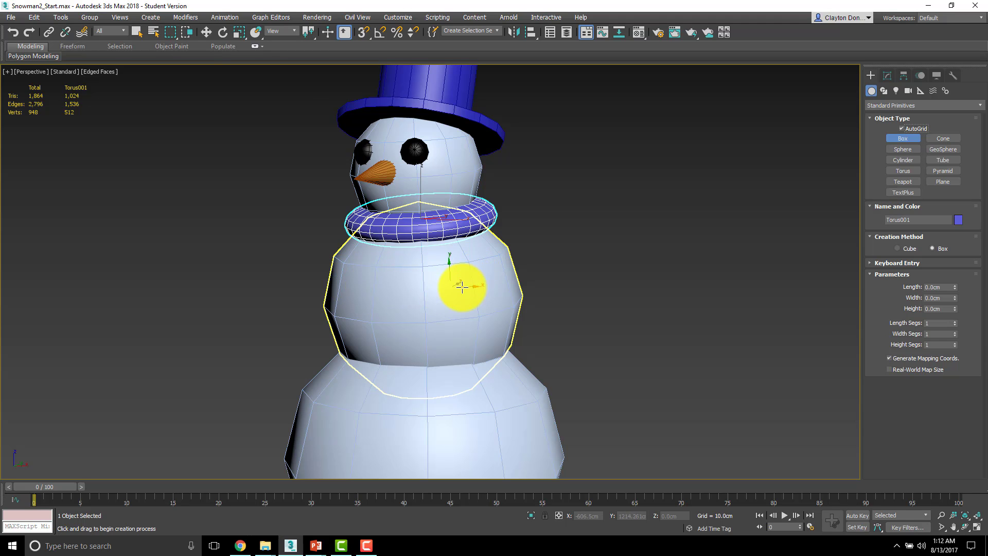
- Draw Box001, 62.368cm × 11.751cm × 9.52cm, on the snowman's middle snowball
alt+middle_drag(386, 294, 451, 275)
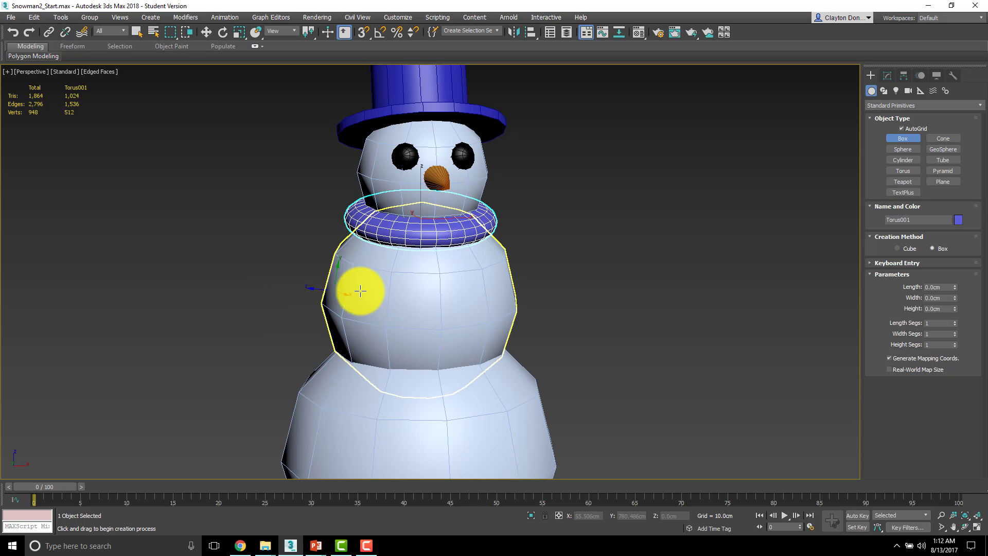
alt+middle_drag(448, 287, 413, 294)
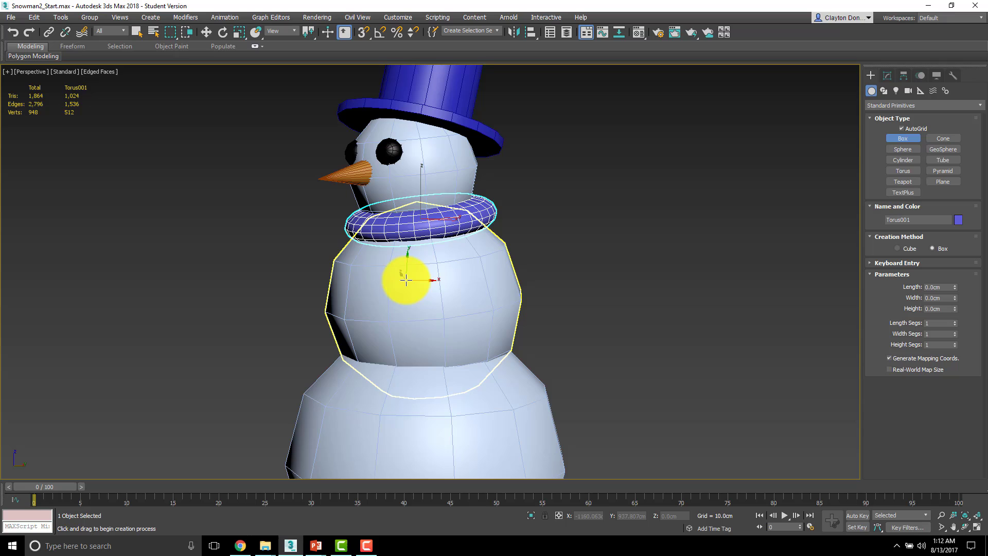
drag(406, 275, 423, 419)
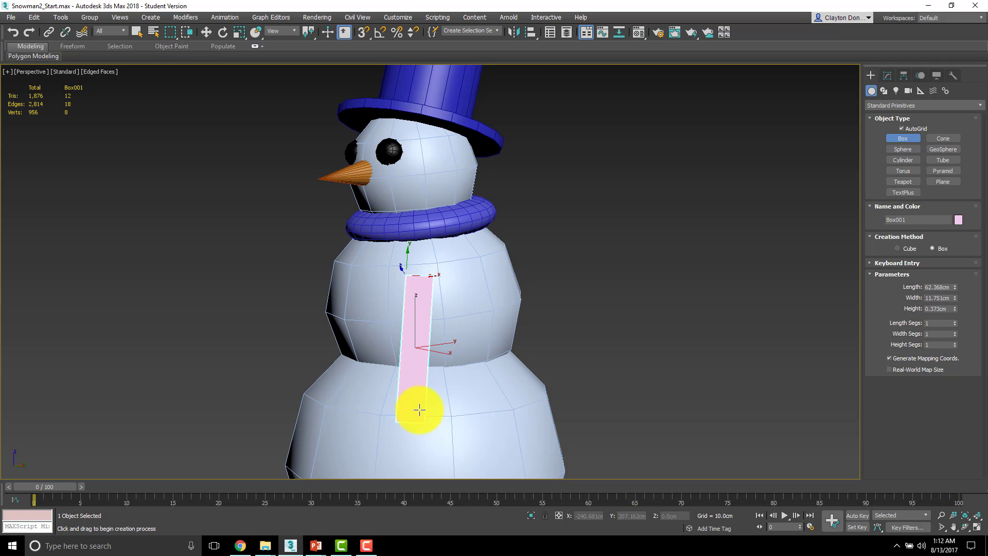
click(412, 400)
alt+middle_drag(371, 315, 458, 308)
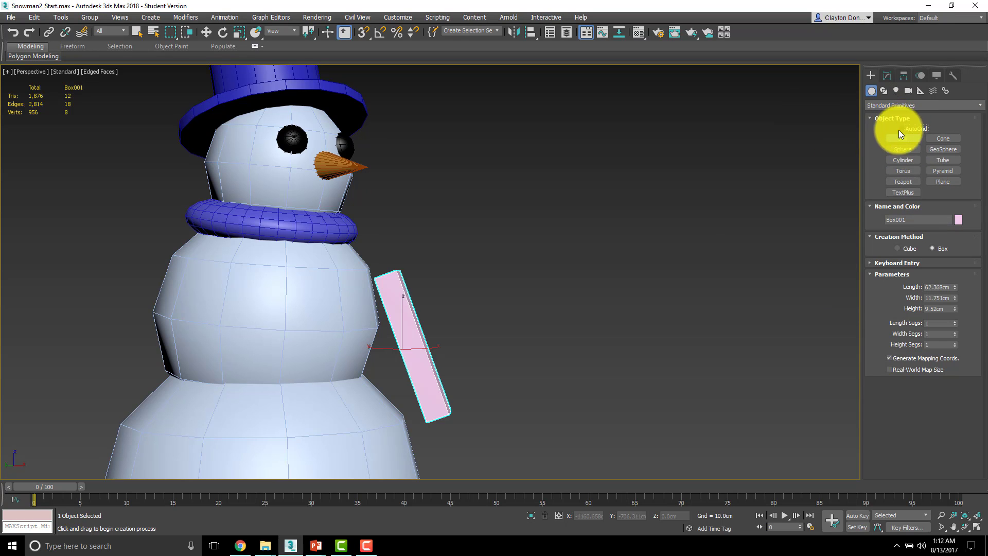
- Move the pink box higher up the snowman's body
key(w)
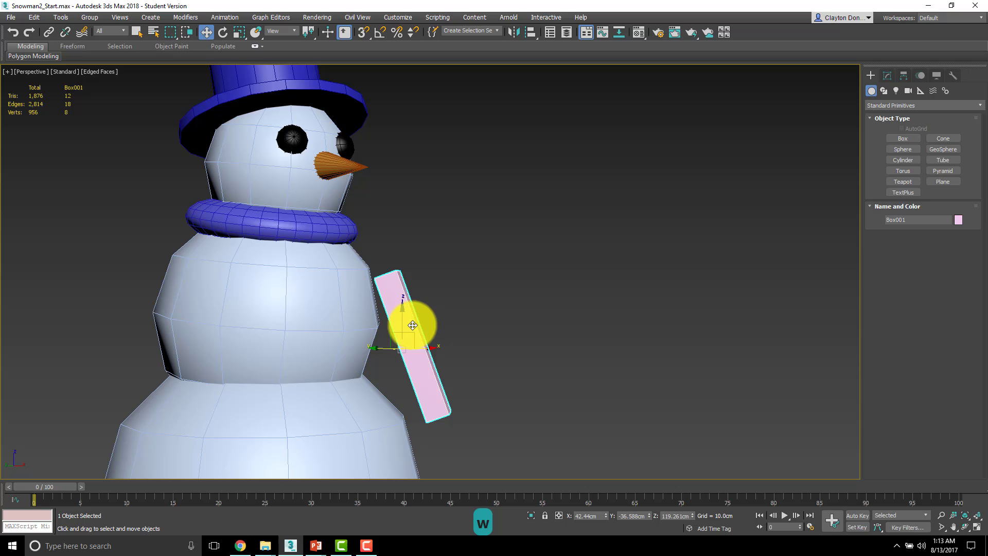
alt+middle_drag(415, 336, 441, 348)
drag(432, 335, 425, 319)
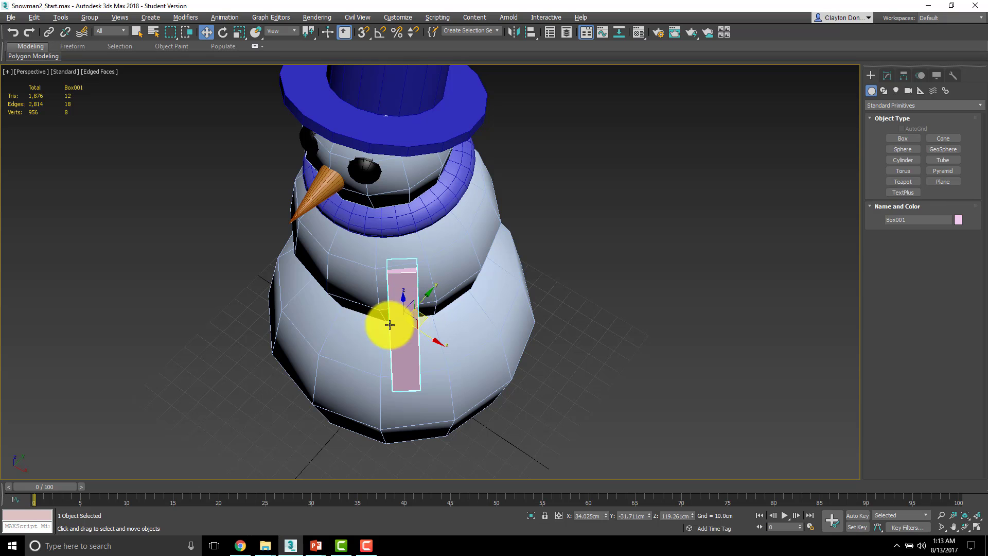
mouse_move(386, 322)
alt+middle_down()
mouse_move(455, 283)
mouse_move(400, 317)
alt+middle_up()
drag(383, 316, 364, 276)
alt+middle_drag(364, 275, 326, 286)
- Tilt the pink box so it angles down the chest
key(e)
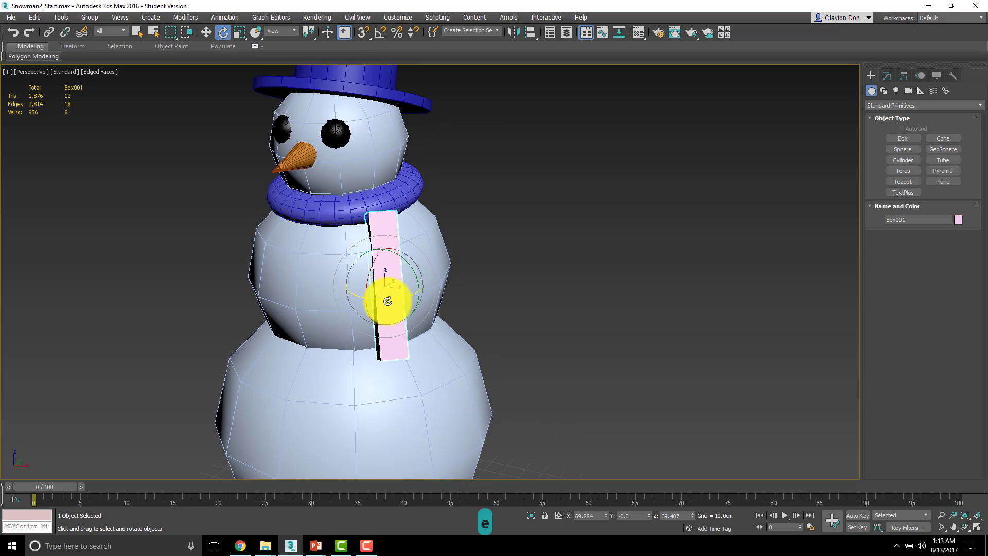
drag(398, 299, 406, 285)
alt+middle_drag(407, 286, 326, 253)
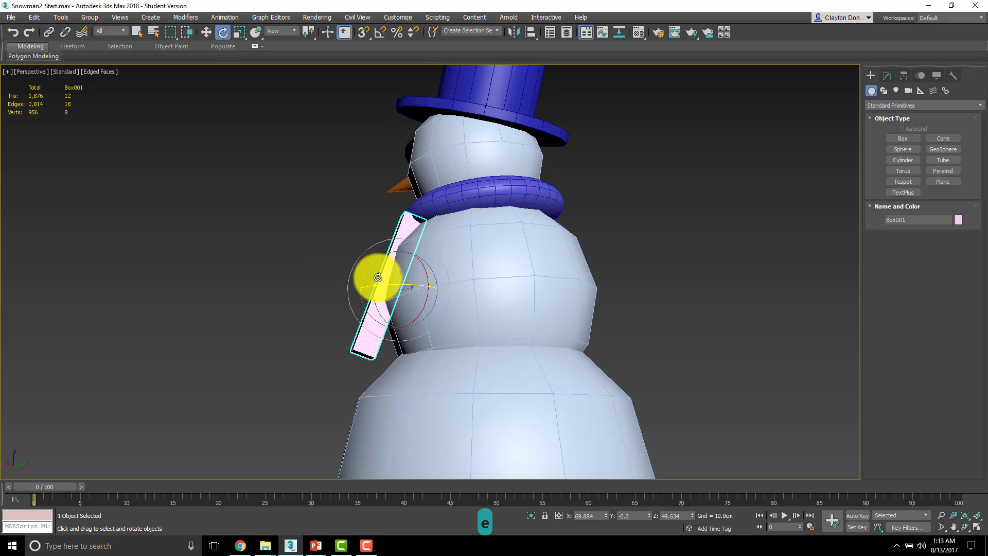
drag(380, 280, 370, 286)
alt+middle_drag(341, 293, 379, 298)
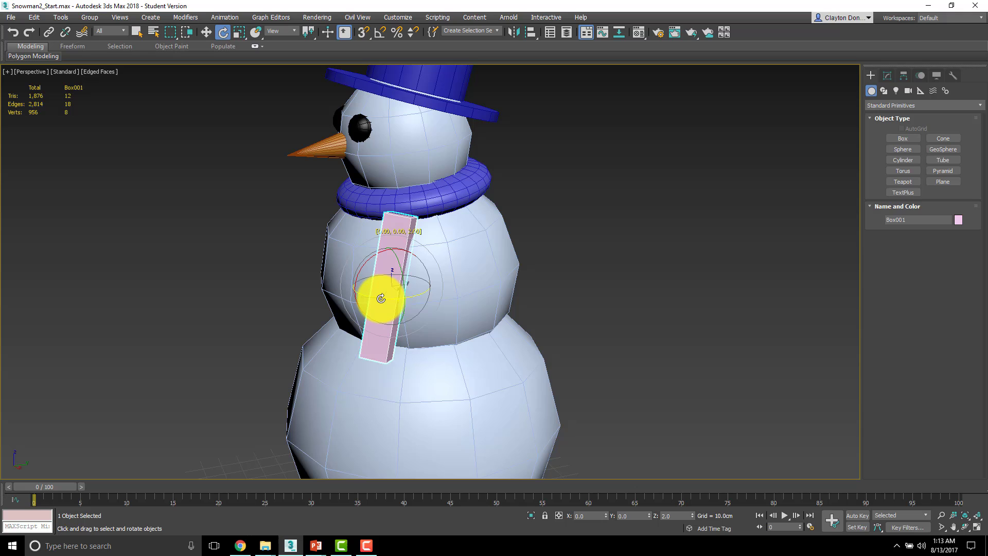
drag(380, 299, 415, 283)
alt+middle_drag(414, 282, 382, 275)
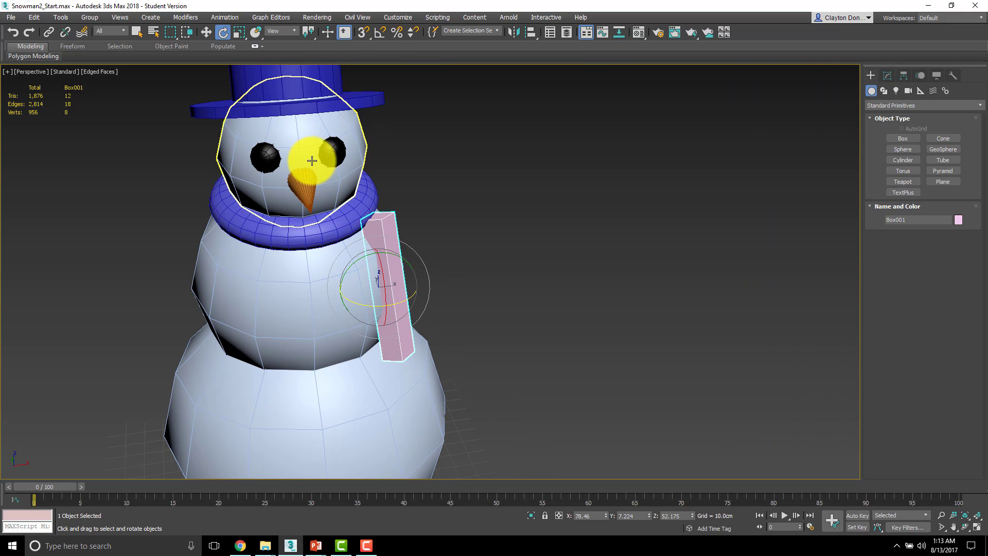
- Lower the snowman's head sphere slightly
click(296, 137)
alt+middle_drag(243, 176, 289, 174)
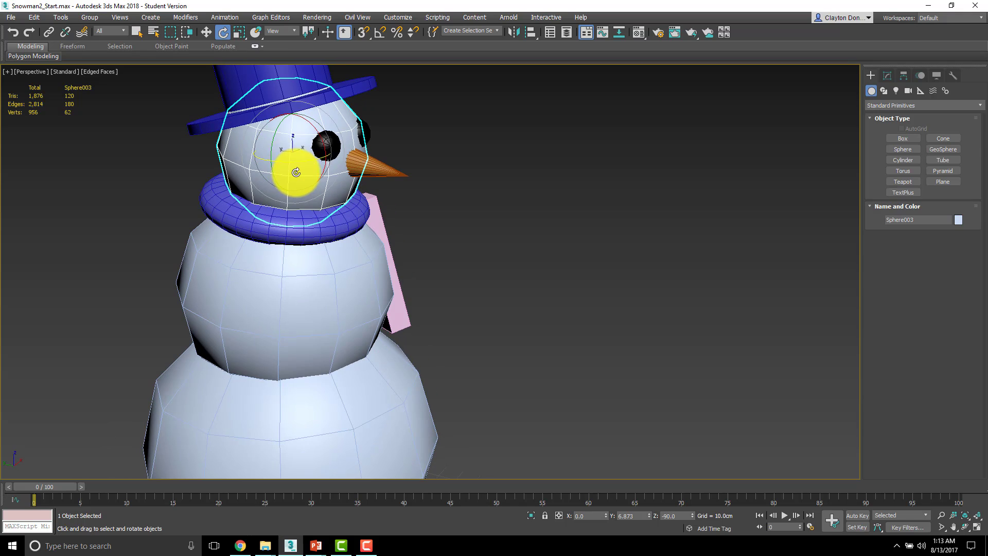
key(w)
drag(281, 136, 281, 137)
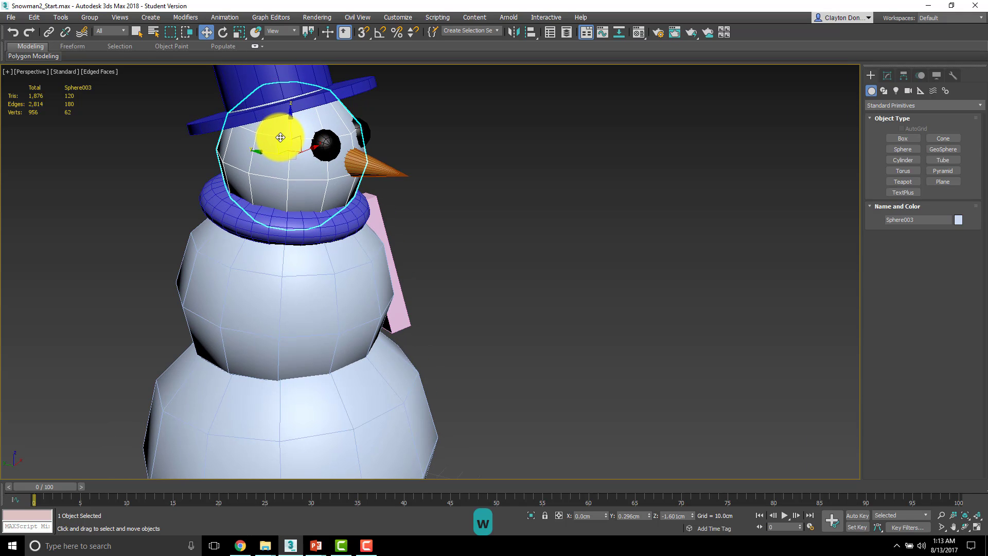
alt+middle_drag(377, 156, 277, 74)
click(298, 99)
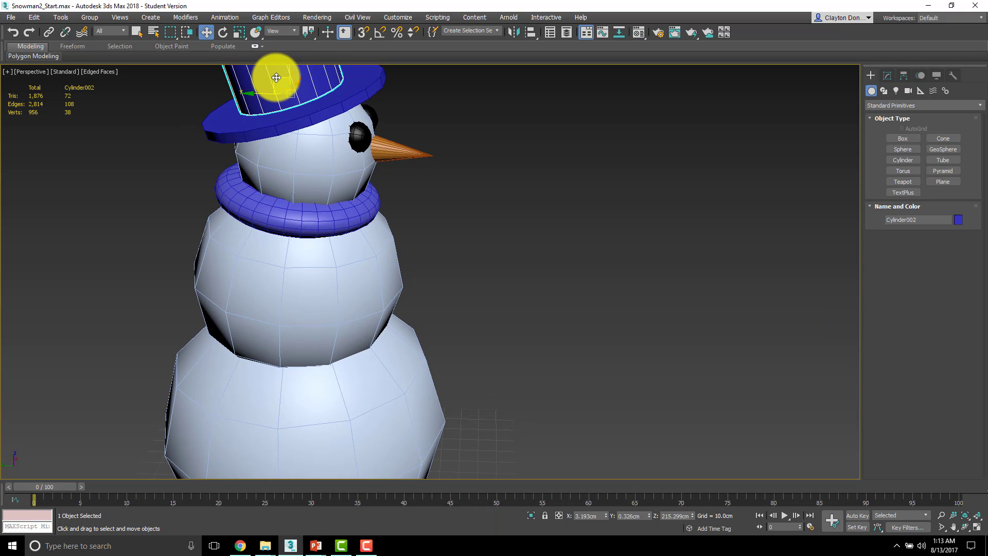
alt+middle_drag(364, 100, 369, 231)
- Switch to the Local coordinate system and rotate the pink box about its own axis
click(373, 230)
click(289, 32)
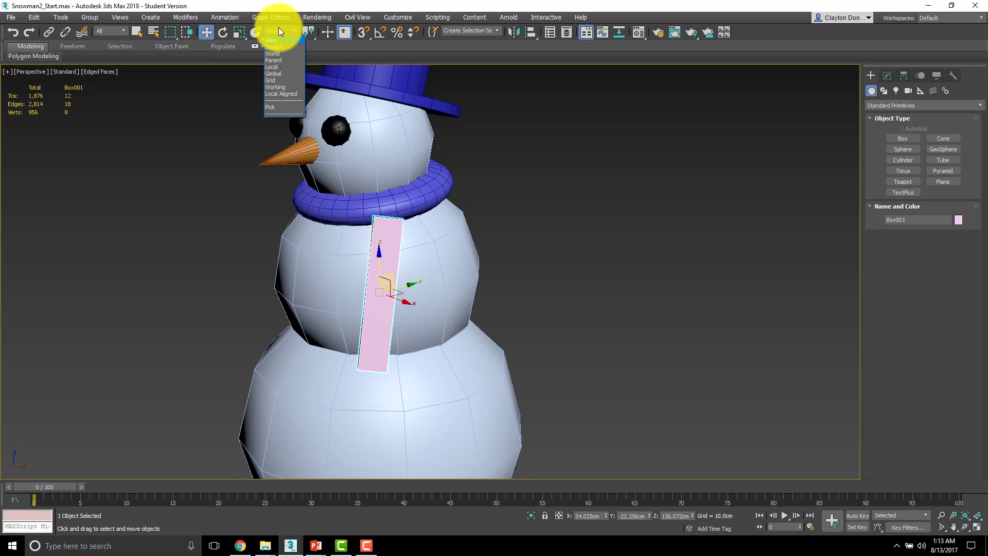
click(272, 67)
key(e)
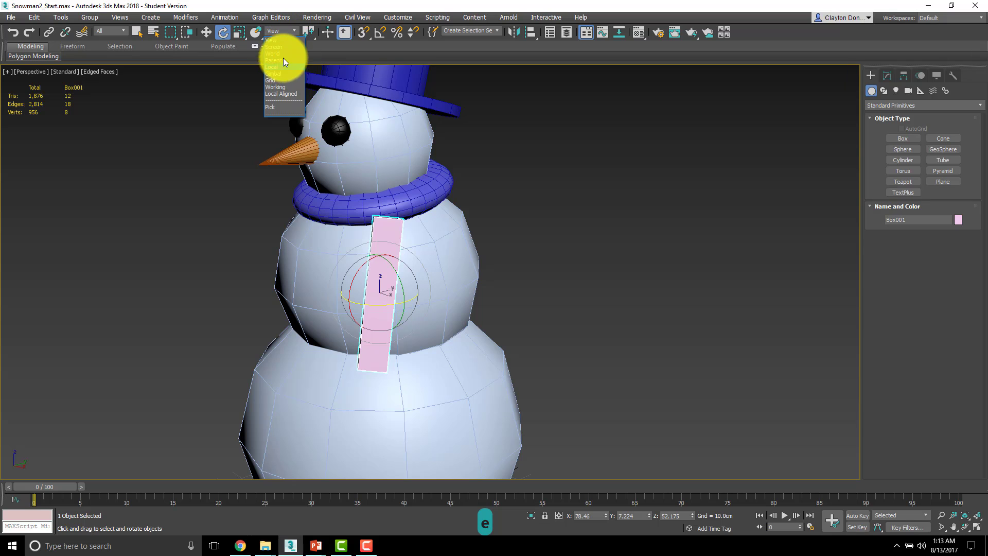
click(282, 67)
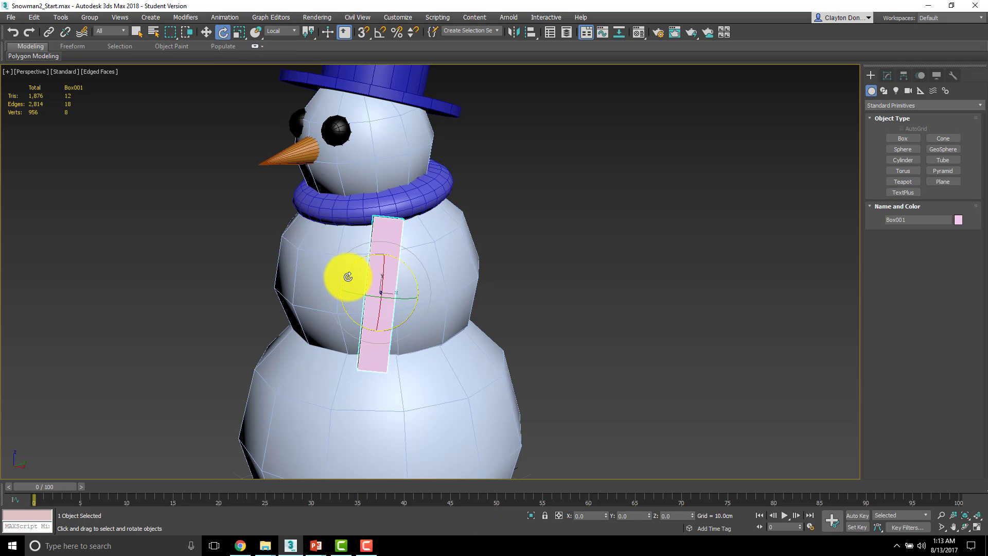
drag(347, 279, 346, 283)
alt+middle_drag(346, 283, 394, 263)
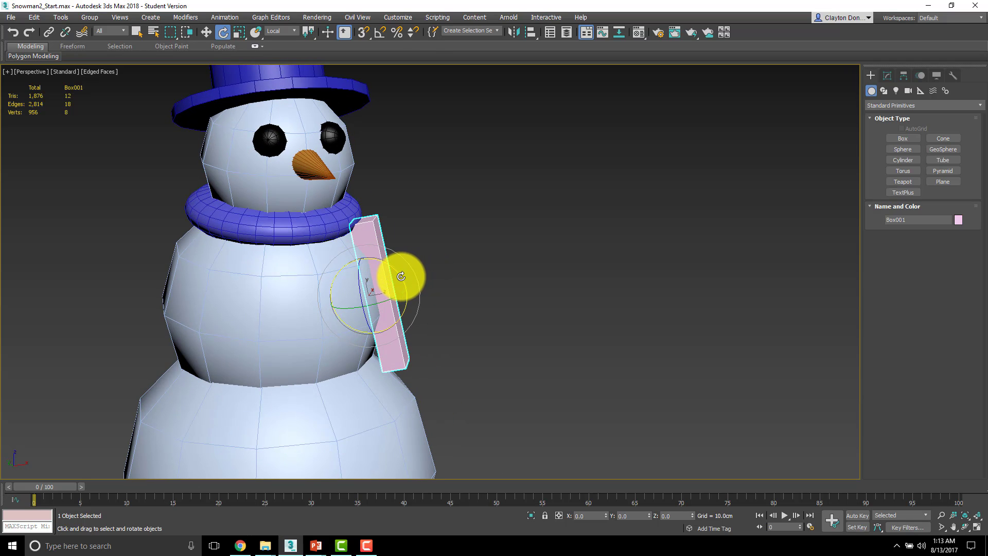
- Slide the box along its local axis so it hangs under the scarf into the body
key(w)
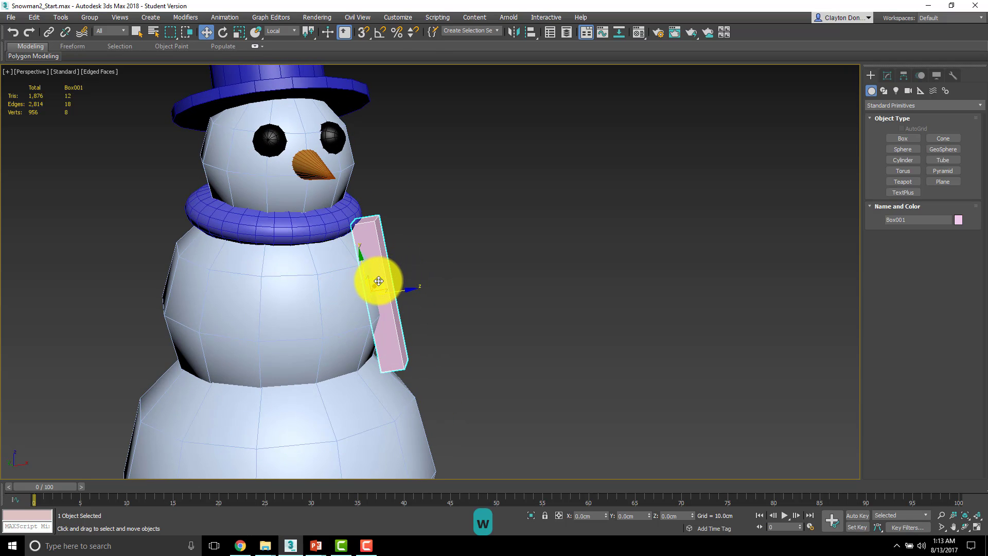
drag(380, 280, 369, 277)
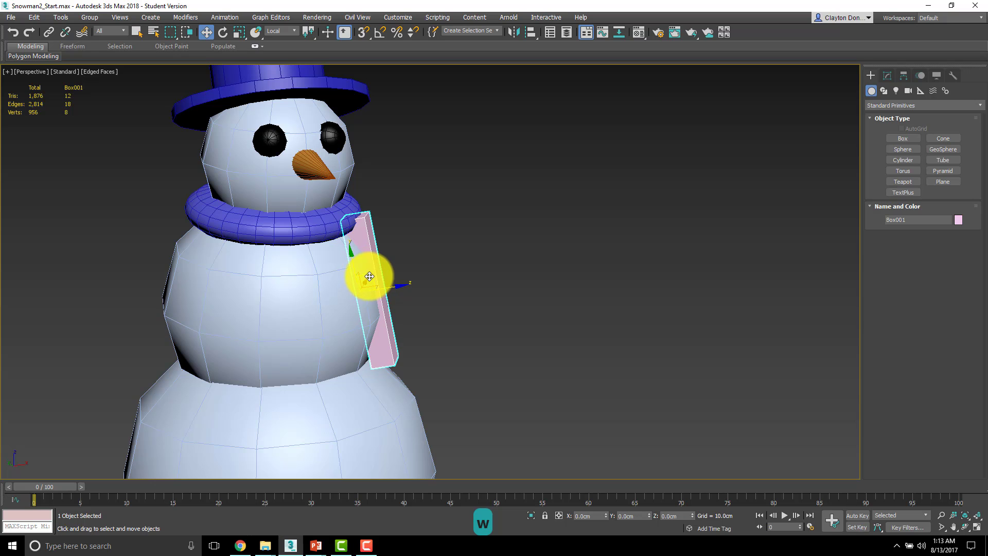
alt+middle_drag(370, 276, 435, 302)
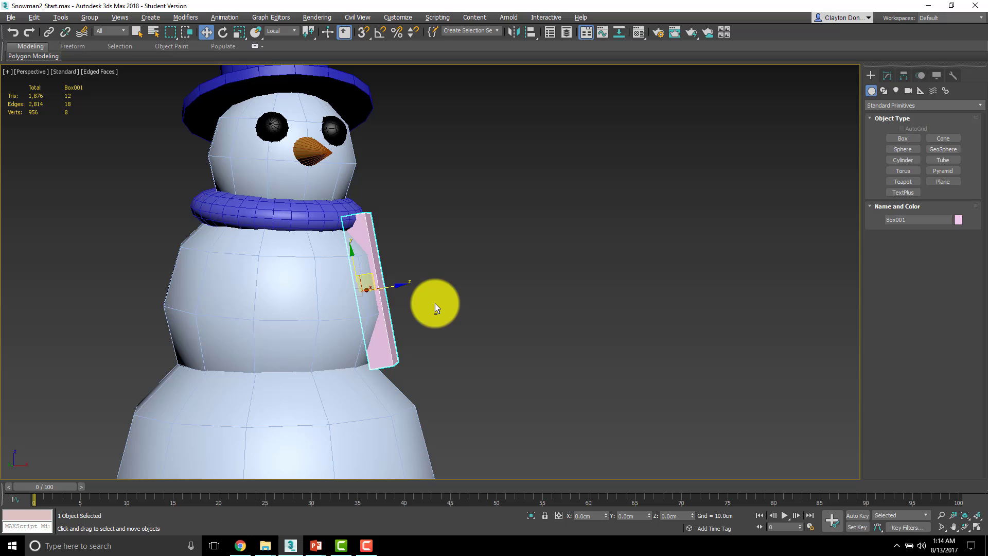
drag(369, 273, 374, 268)
alt+middle_drag(420, 270, 400, 284)
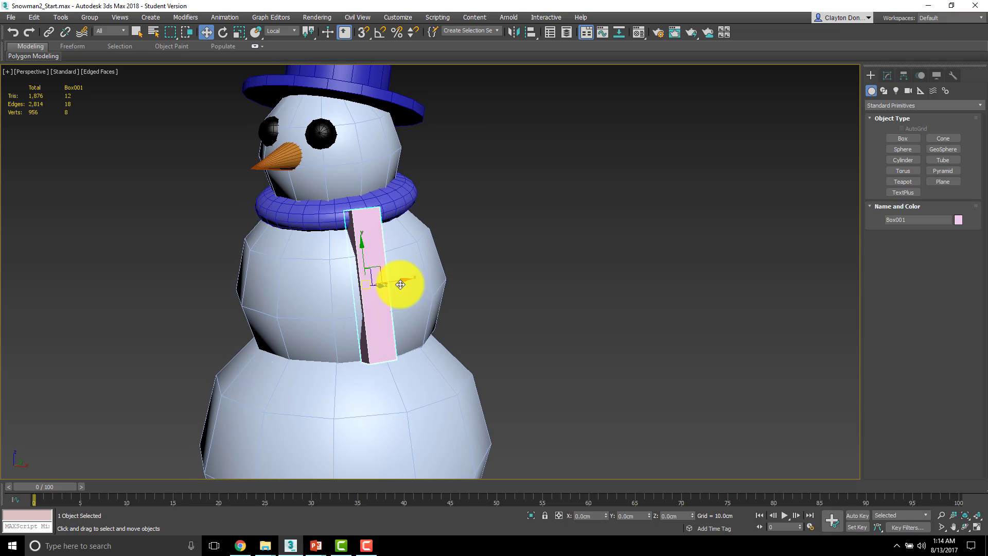
click(501, 304)
alt+middle_drag(502, 305, 391, 242)
scroll(331, 249, down, 5)
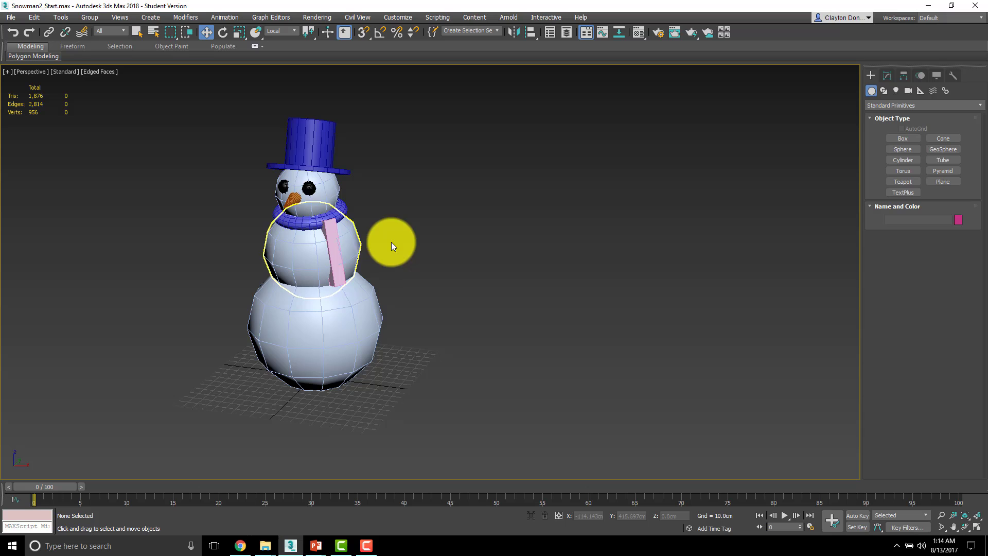
scroll(293, 220, up, 5)
click(324, 218)
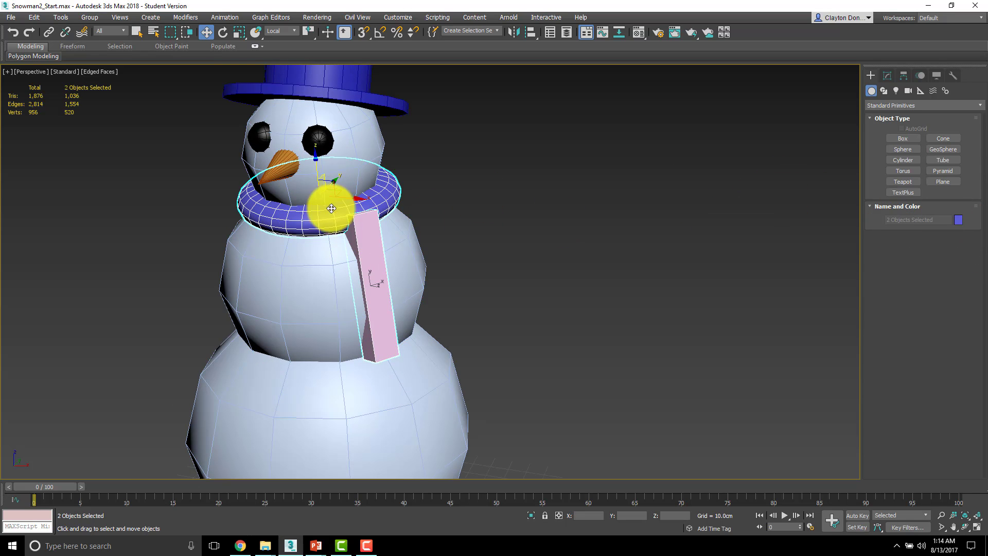
- Color the scarf torus and Box001 red via the Object Color swatch
click(957, 220)
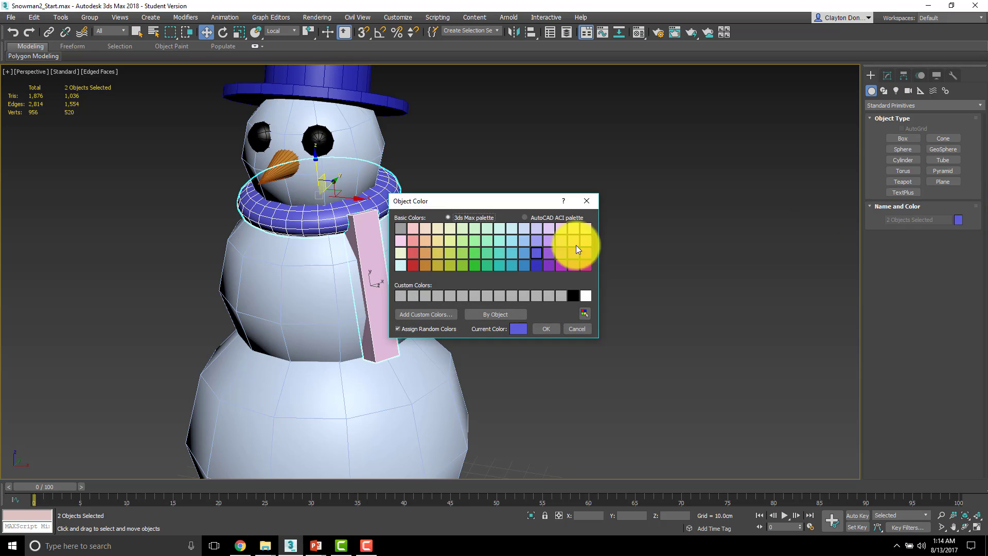
click(540, 328)
alt+middle_drag(393, 258, 402, 258)
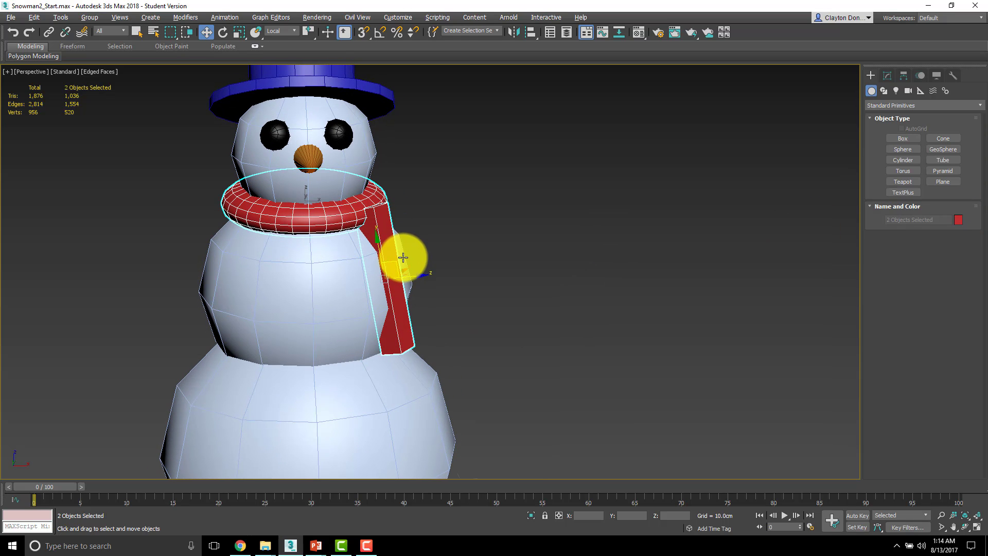
click(378, 224)
alt+middle_drag(415, 227, 299, 266)
scroll(328, 238, down, 3)
- Draw a cylinder of radius 10cm and height 60cm on its side in the Left viewport with grid snapping
key(t)
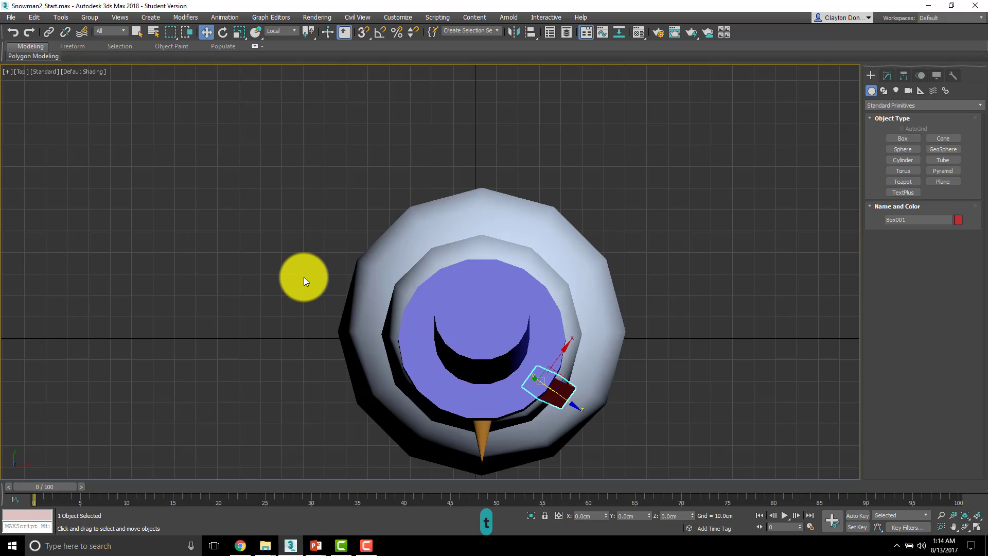
middle_drag(434, 271, 288, 256)
middle_drag(504, 291, 423, 262)
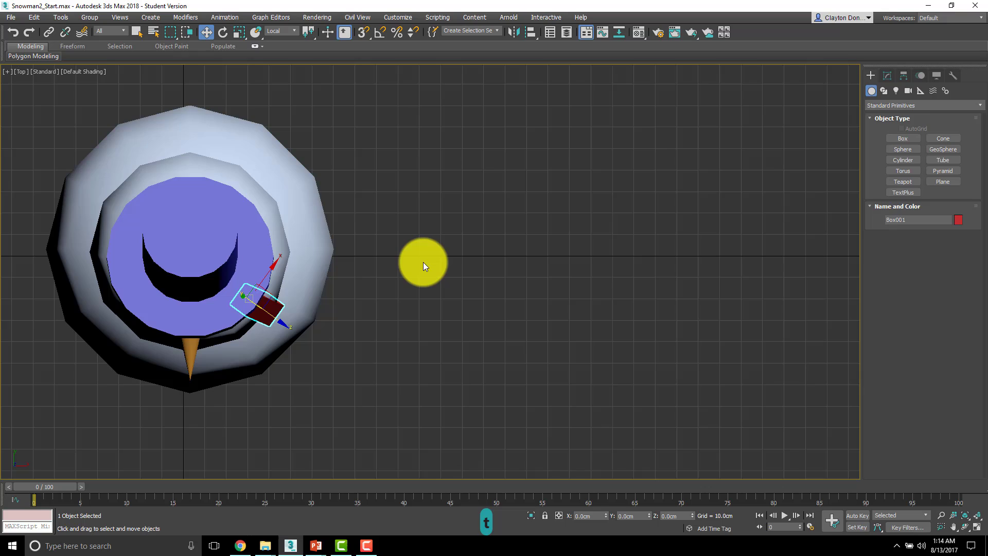
key(l)
scroll(427, 221, down, 3)
scroll(420, 175, down, 5)
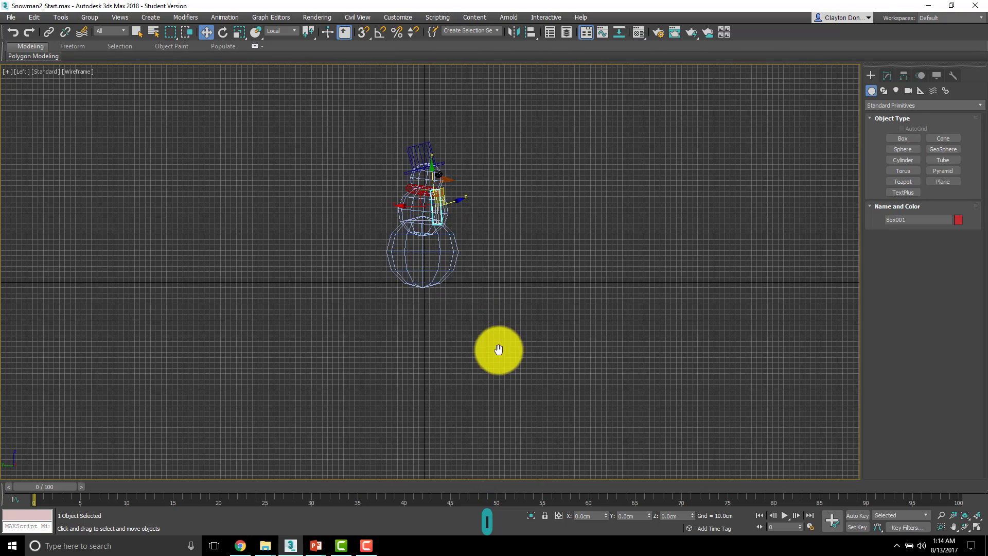
middle_drag(498, 348, 353, 360)
scroll(353, 360, up, 3)
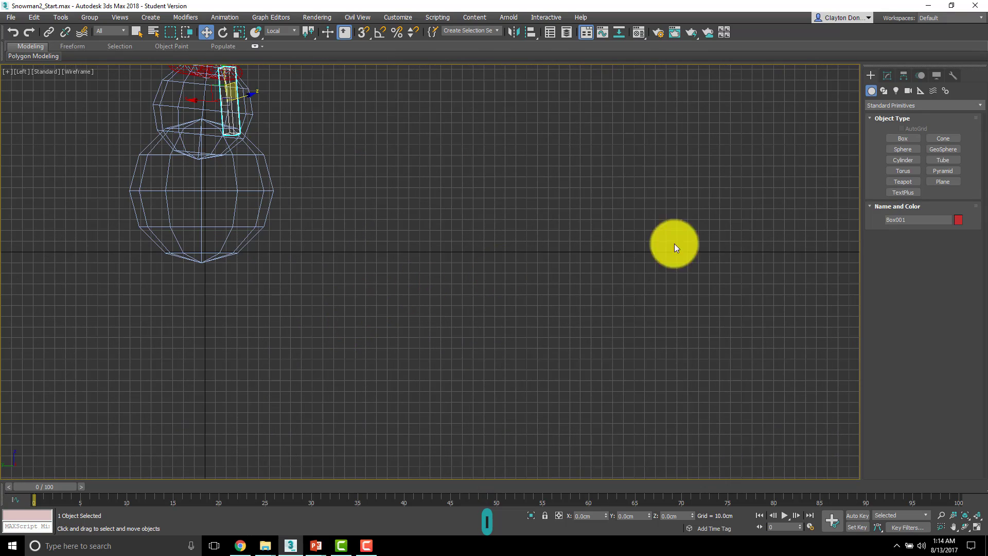
click(905, 161)
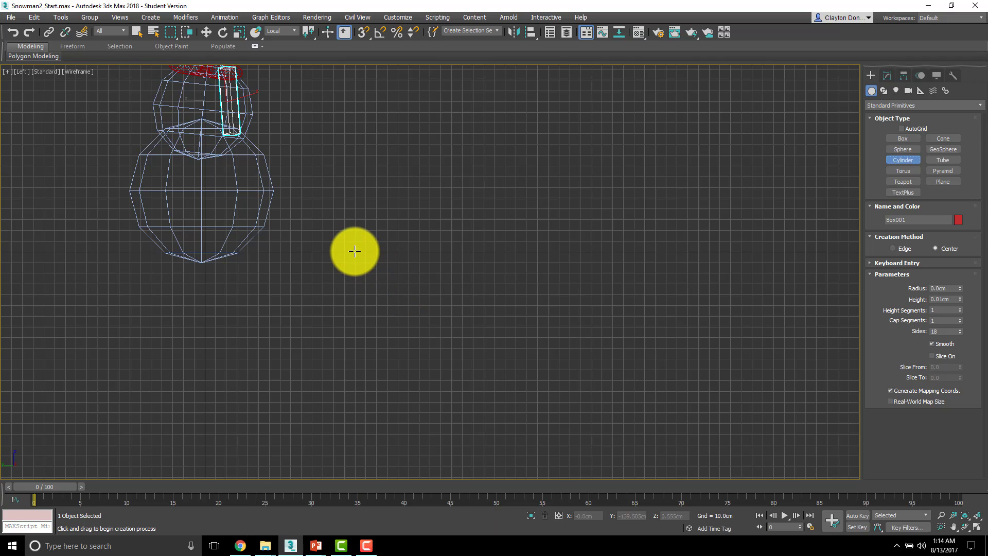
scroll(329, 252, up, 3)
key(s)
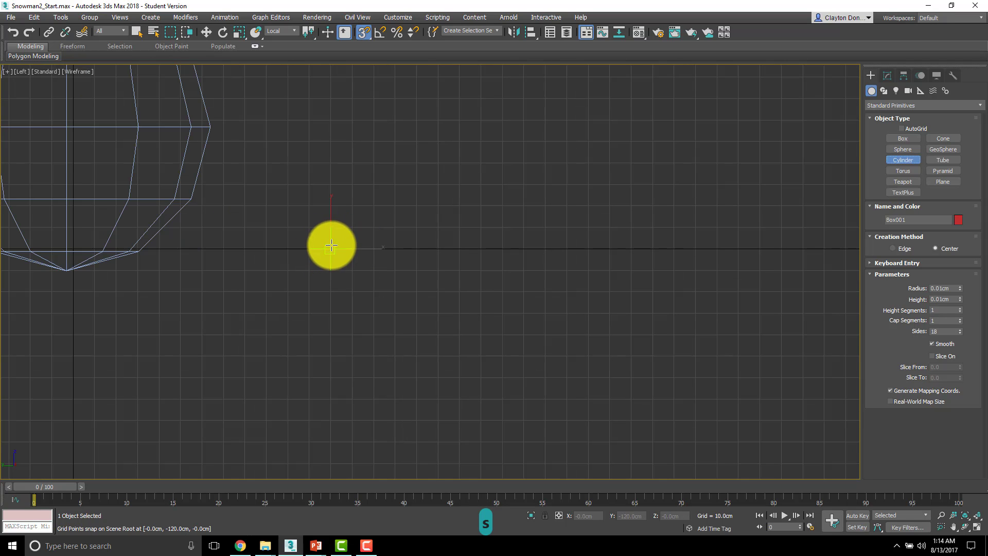
mouse_move(331, 245)
mouse_down()
mouse_move(343, 226)
mouse_move(333, 232)
mouse_up()
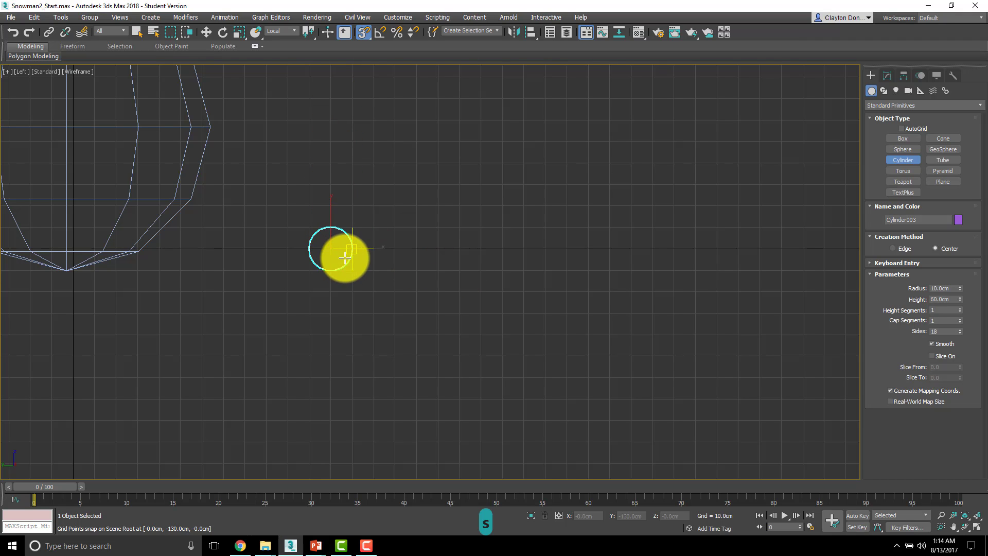
click(420, 307)
- Inspect the new cylinder beside the snowman from the top, left and perspective views
key(t)
key(F3)
scroll(360, 399, down, 5)
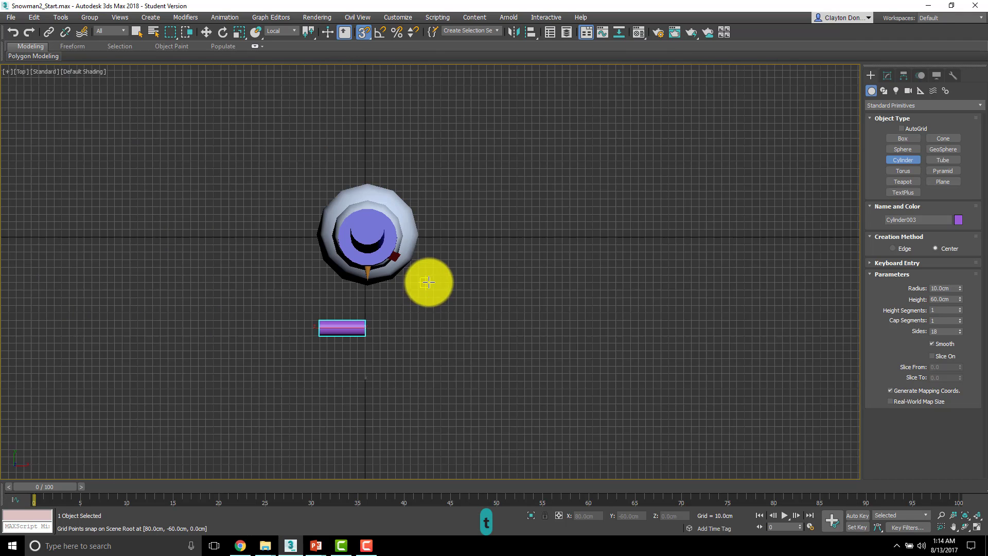
scroll(426, 280, up, 5)
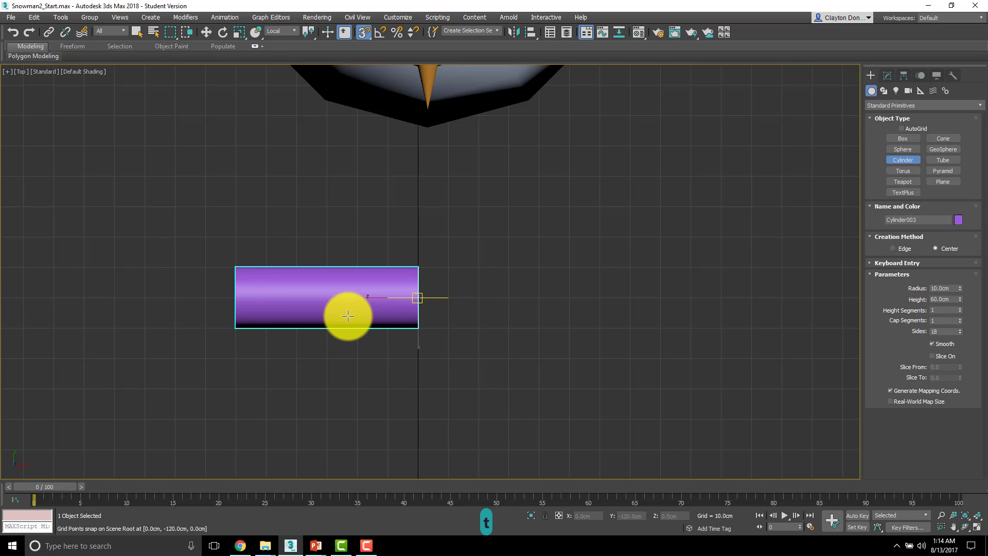
middle_drag(407, 331, 414, 316)
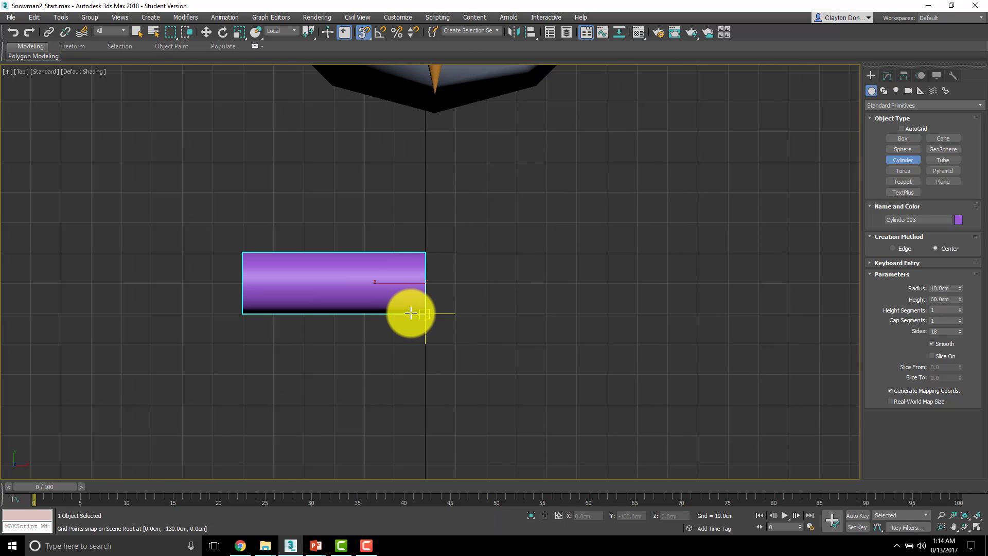
key(l)
key(F3)
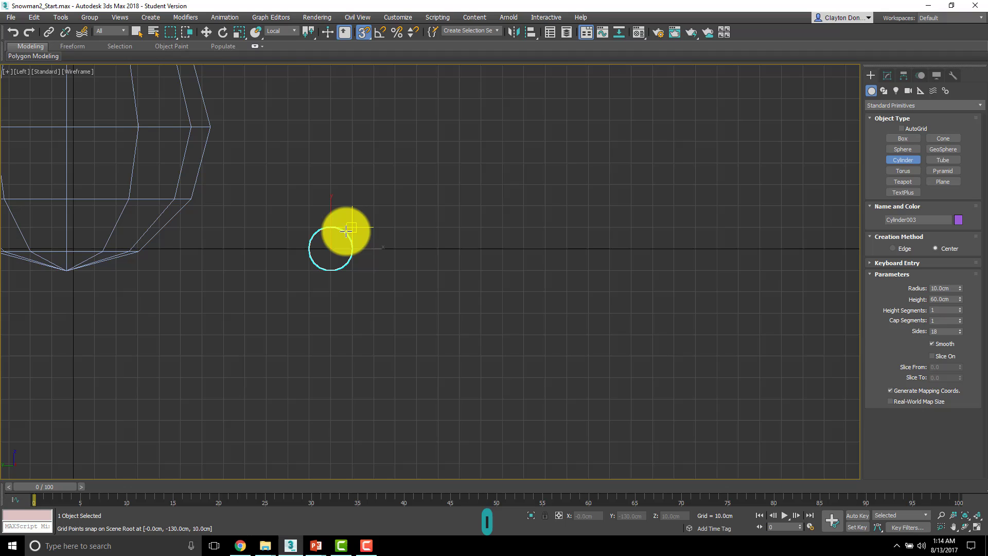
alt+middle_drag(346, 230, 278, 262)
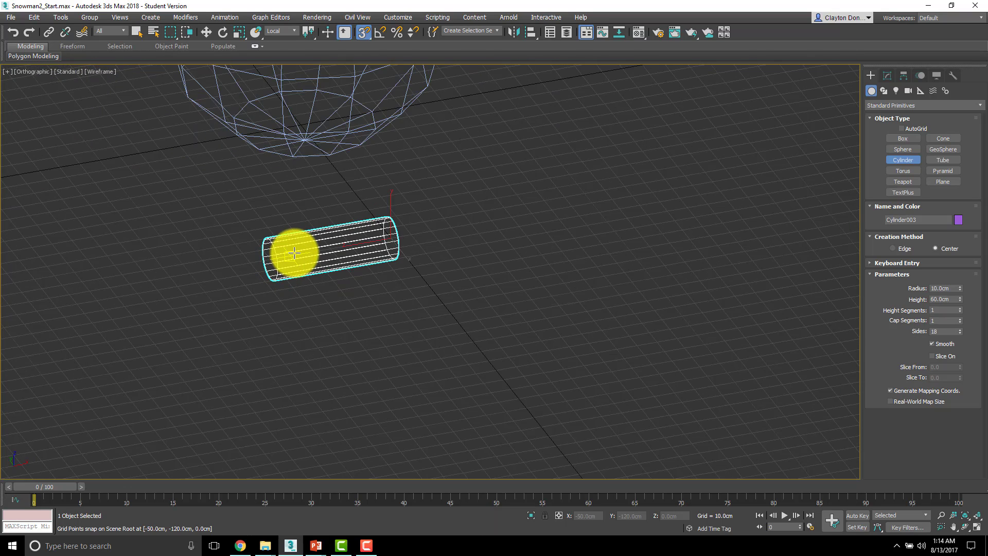
key(p)
mouse_move(155, 401)
middle_down()
mouse_move(423, 286)
mouse_move(462, 332)
middle_up()
scroll(449, 306, up, 5)
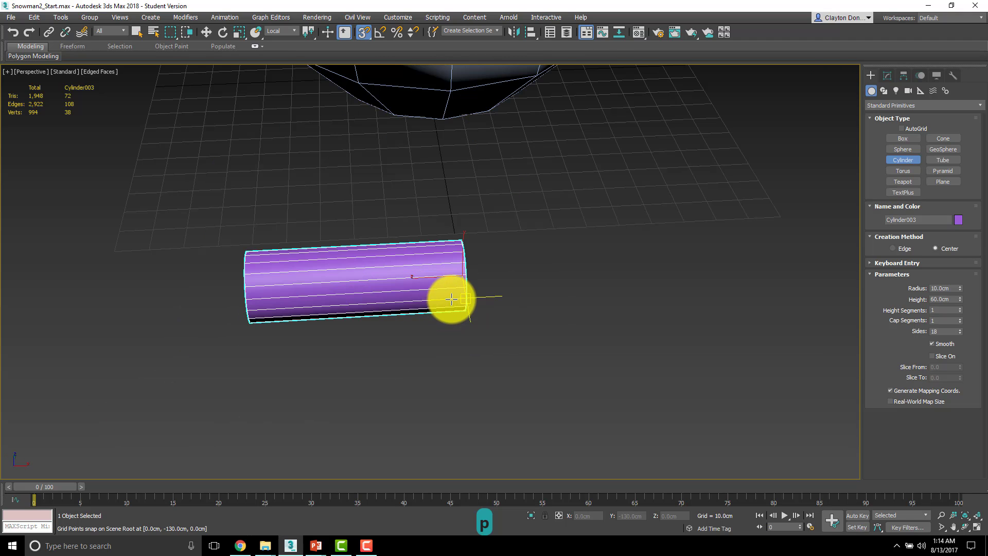
alt+middle_drag(366, 313, 411, 286)
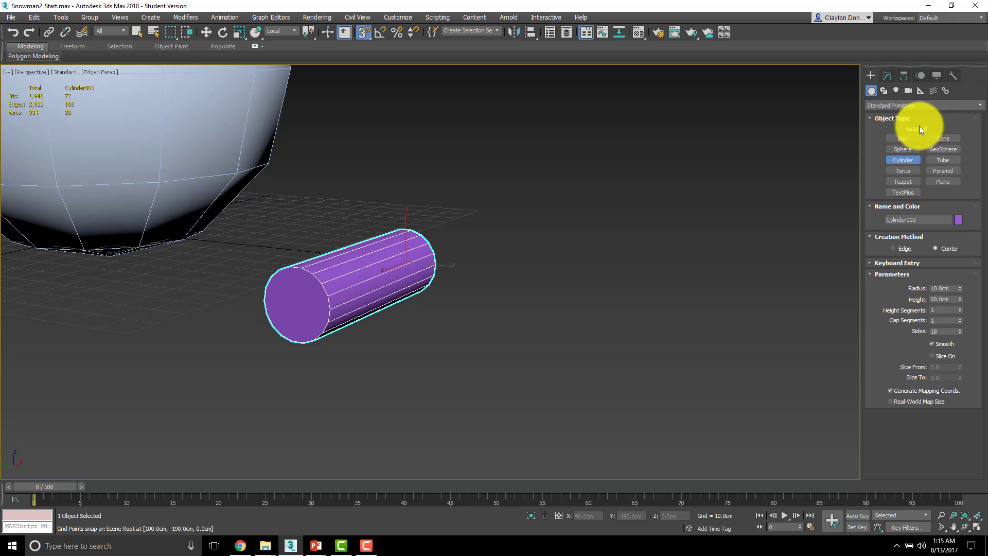
- Define a dark brown custom object colour of about Red 26, Green 9, Blue 3
click(958, 220)
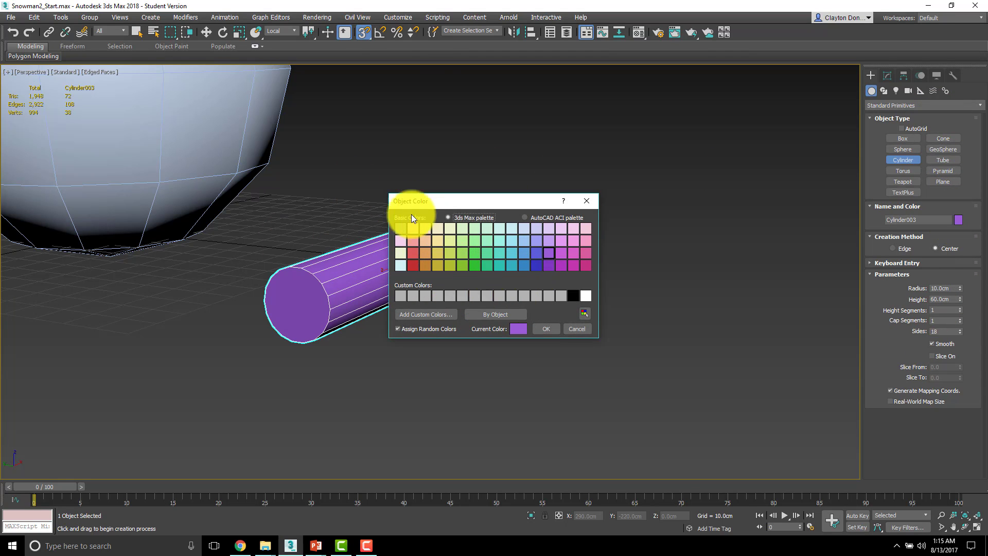
drag(484, 199, 444, 195)
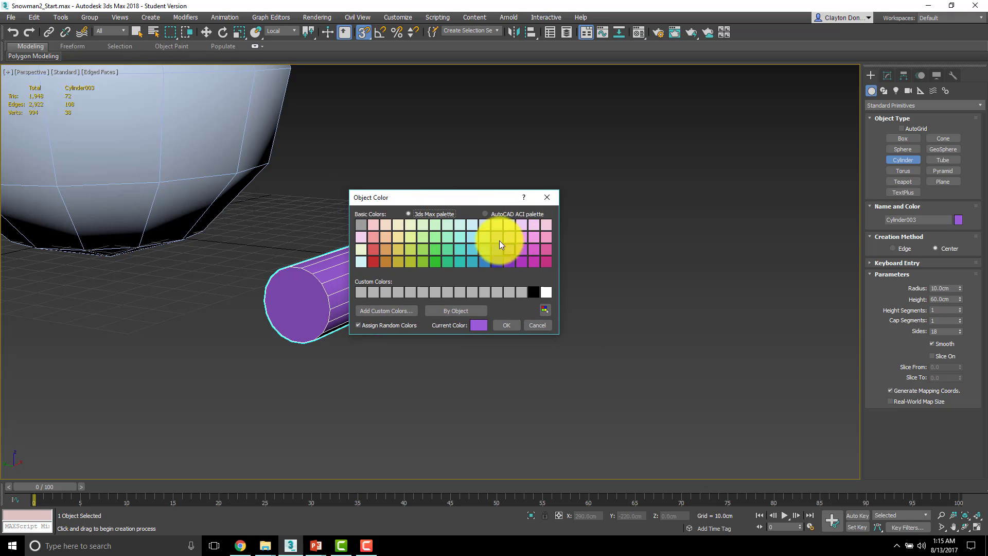
click(360, 292)
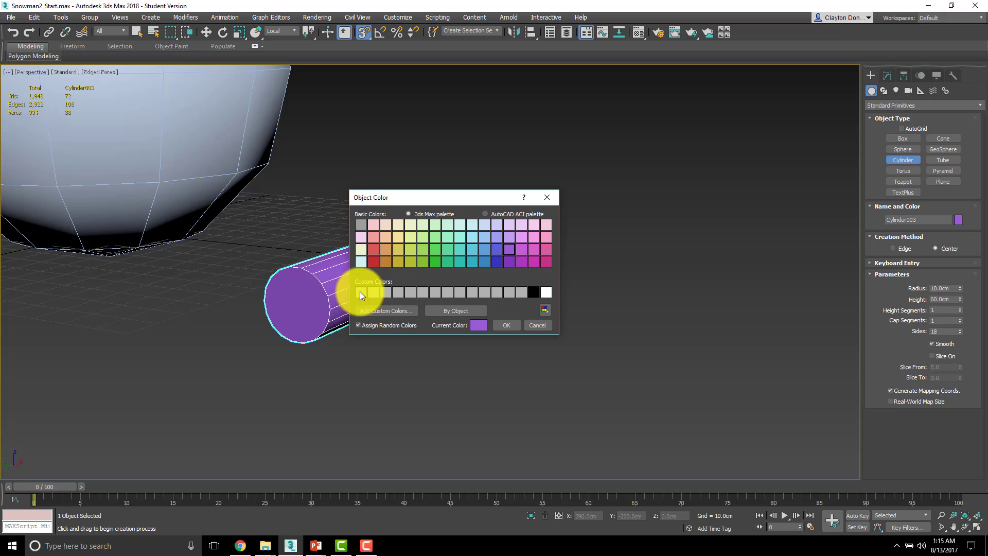
click(366, 311)
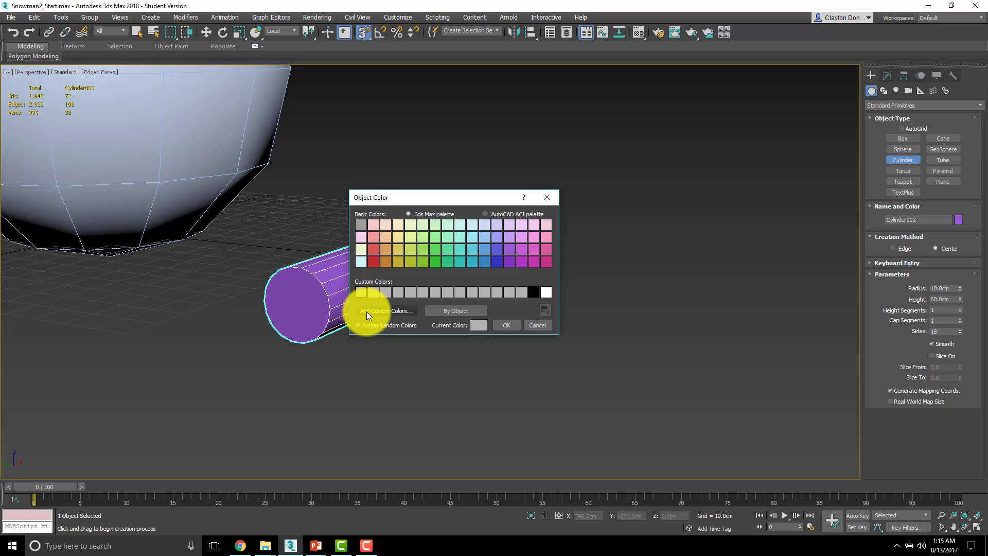
click(373, 104)
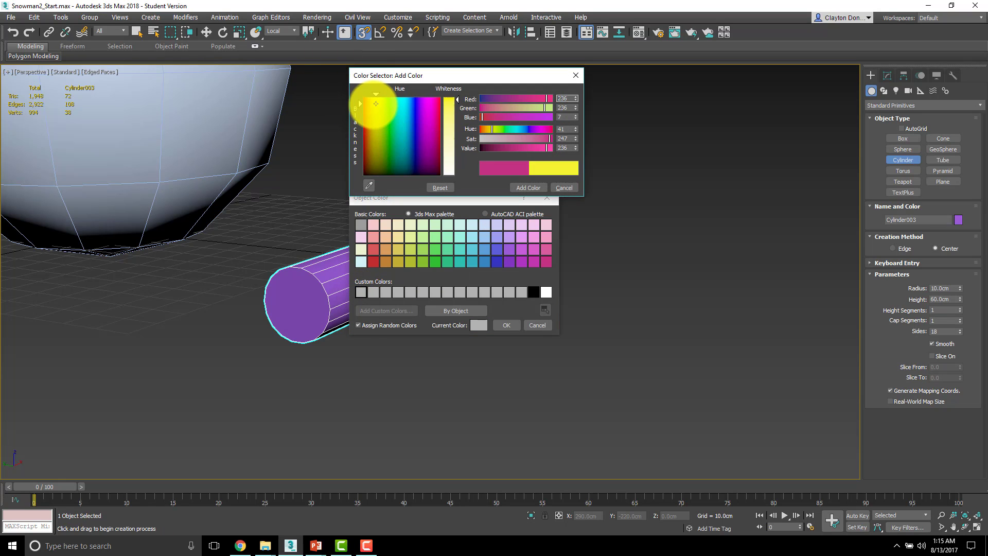
drag(496, 150, 491, 149)
drag(496, 97, 511, 97)
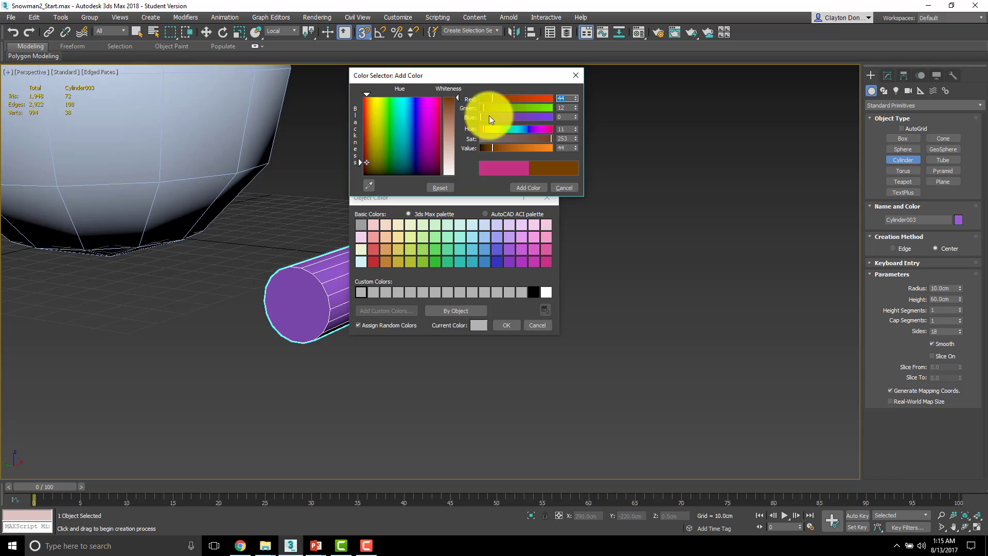
drag(490, 149, 486, 148)
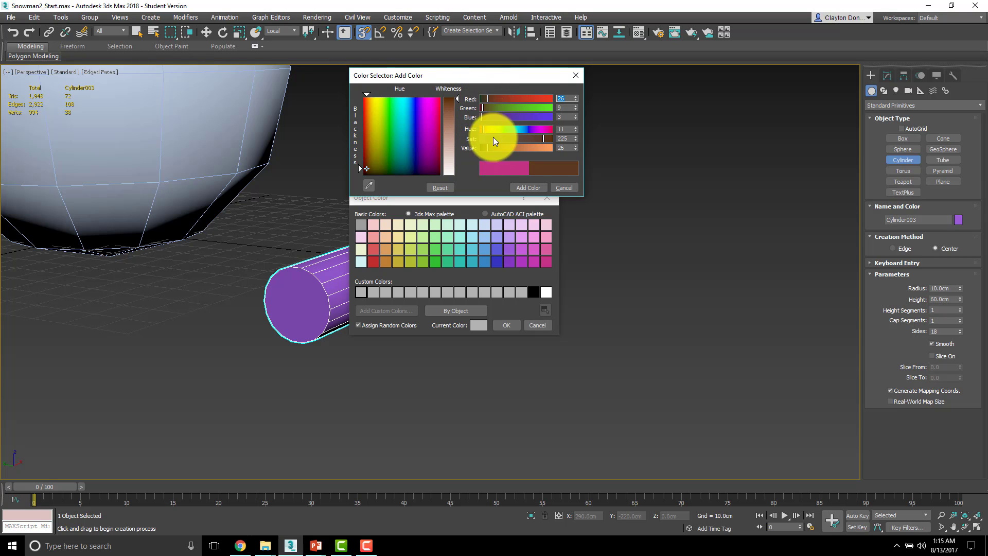
click(534, 186)
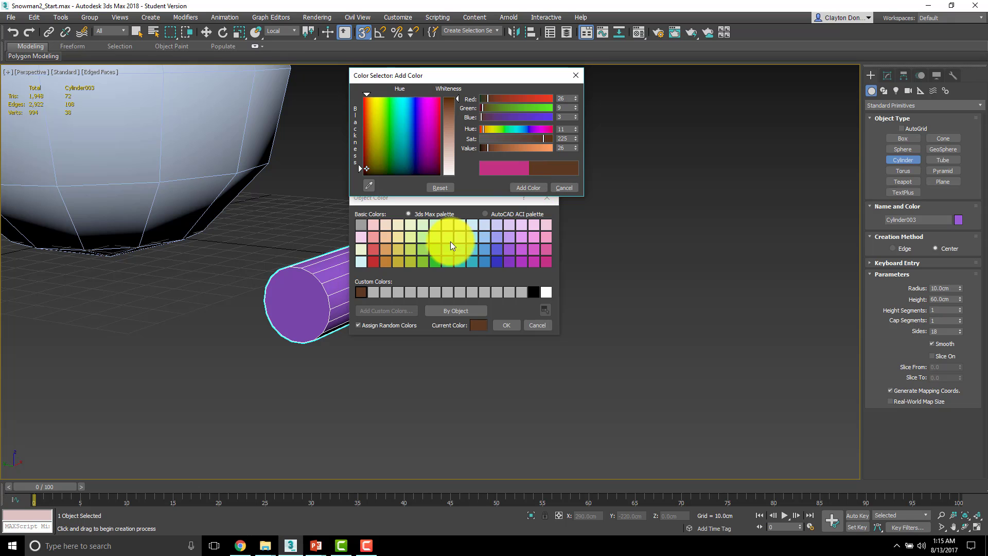
- Apply the dark brown and thin Cylinder003 to radius 3.8cm, height 99.6cm
click(508, 326)
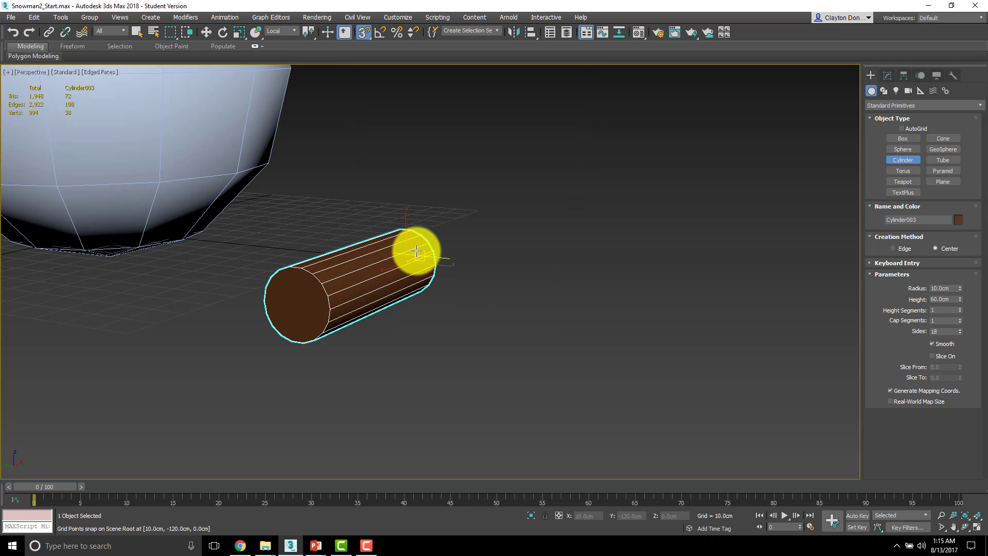
scroll(521, 247, down, 5)
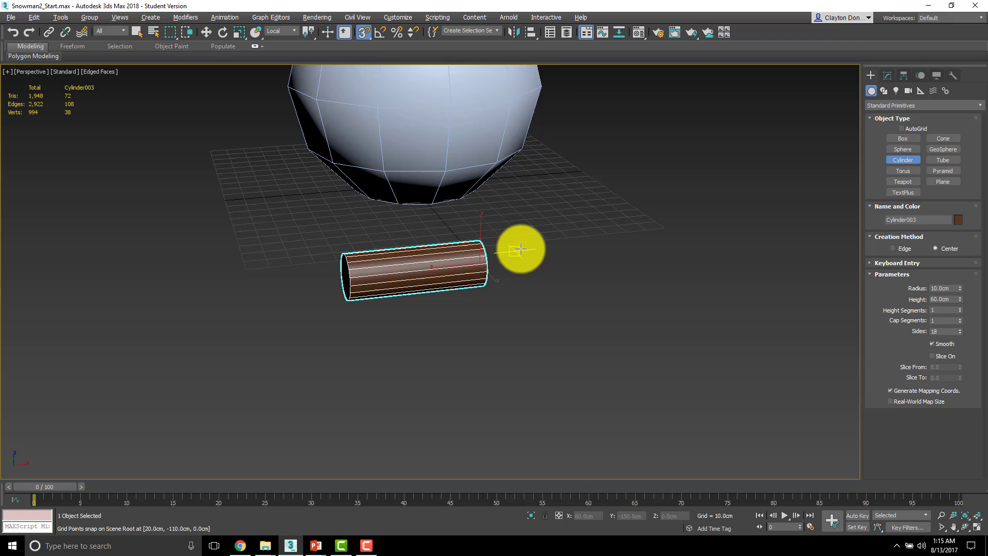
key(f)
scroll(450, 255, up, 3)
scroll(453, 292, down, 5)
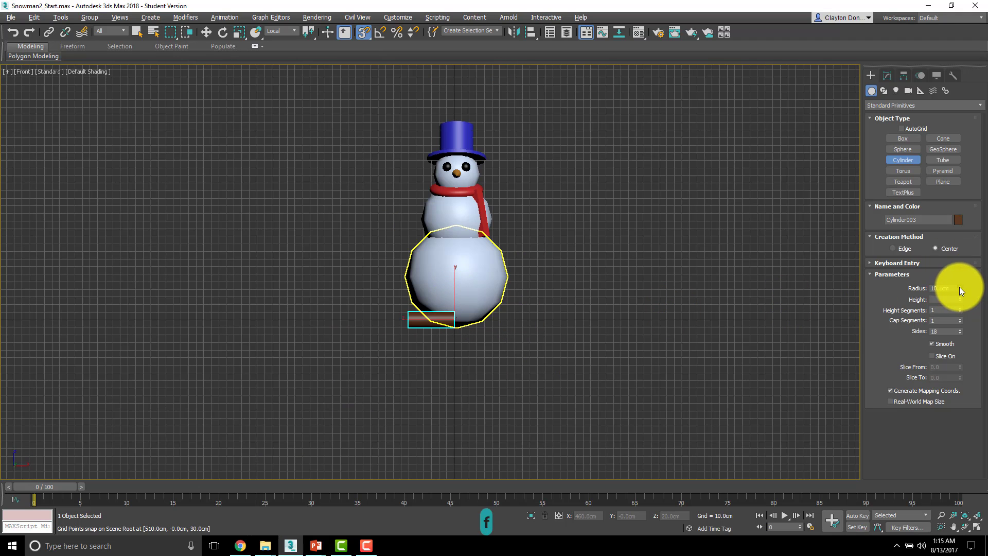
drag(959, 288, 957, 252)
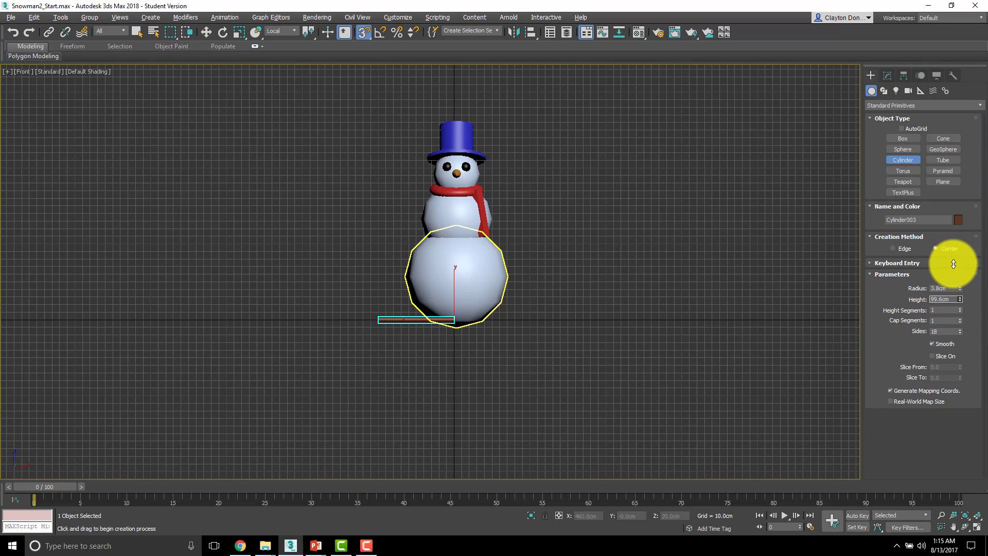
alt+middle_drag(397, 230, 411, 192)
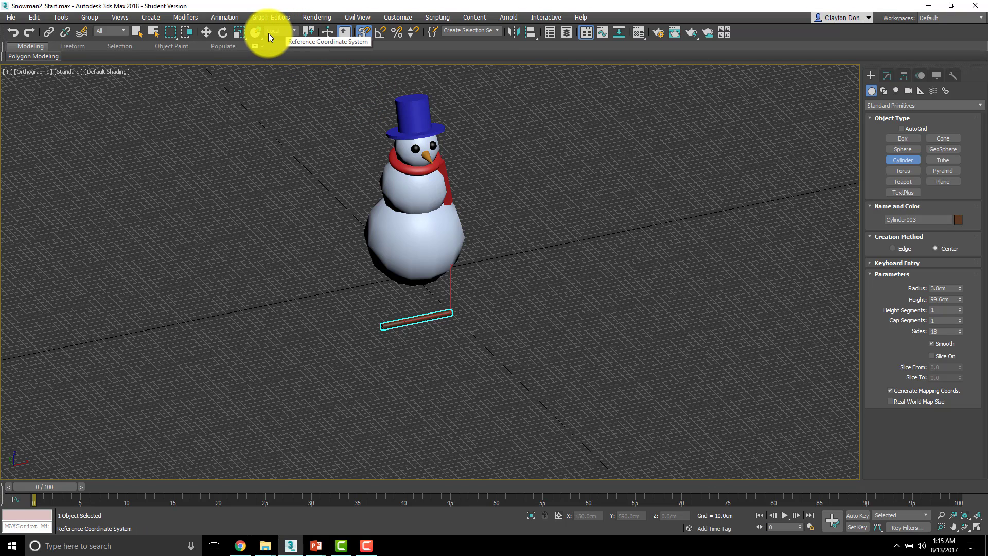
middle_drag(397, 220, 382, 246)
- Lift the log to chest height and push it into the snowman's middle sphere as an arm
key(w)
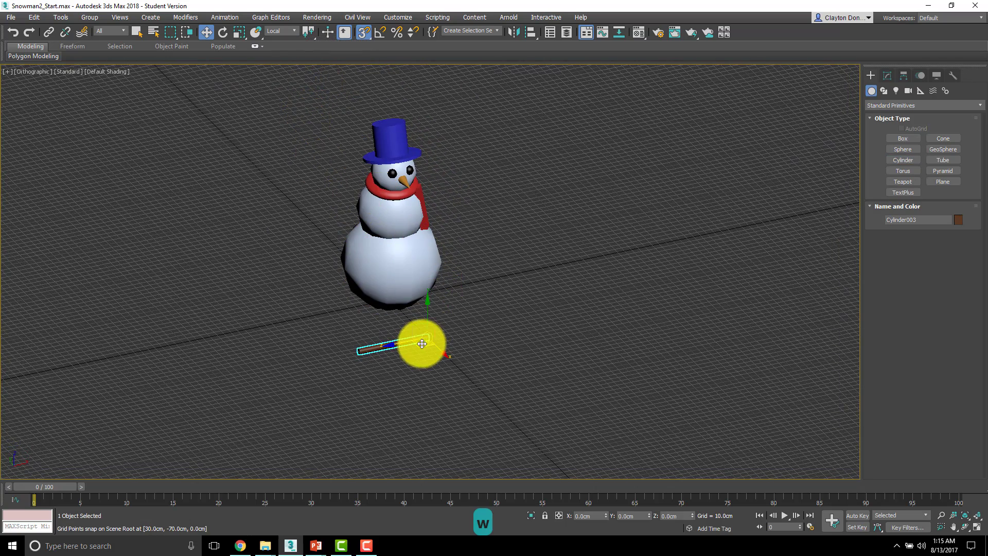
key(f)
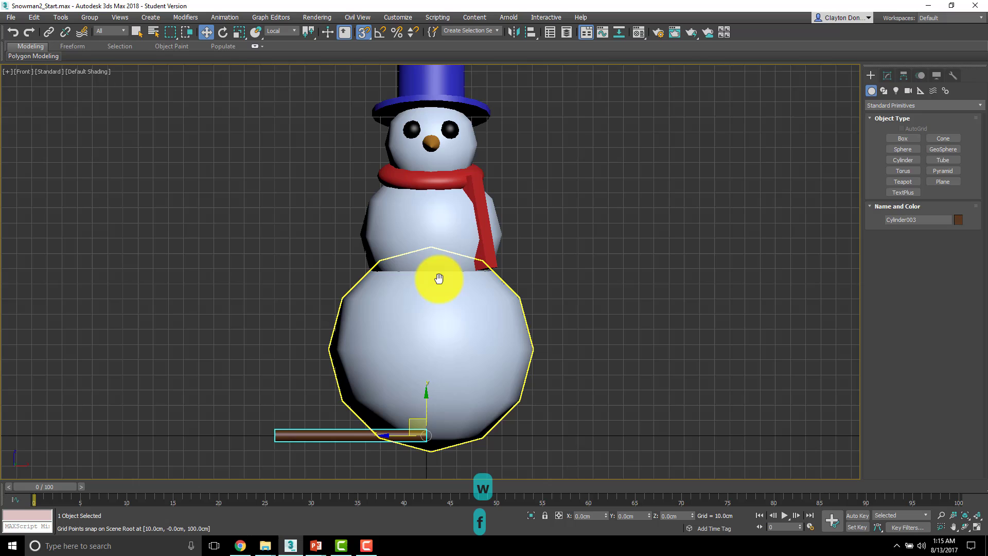
click(418, 414)
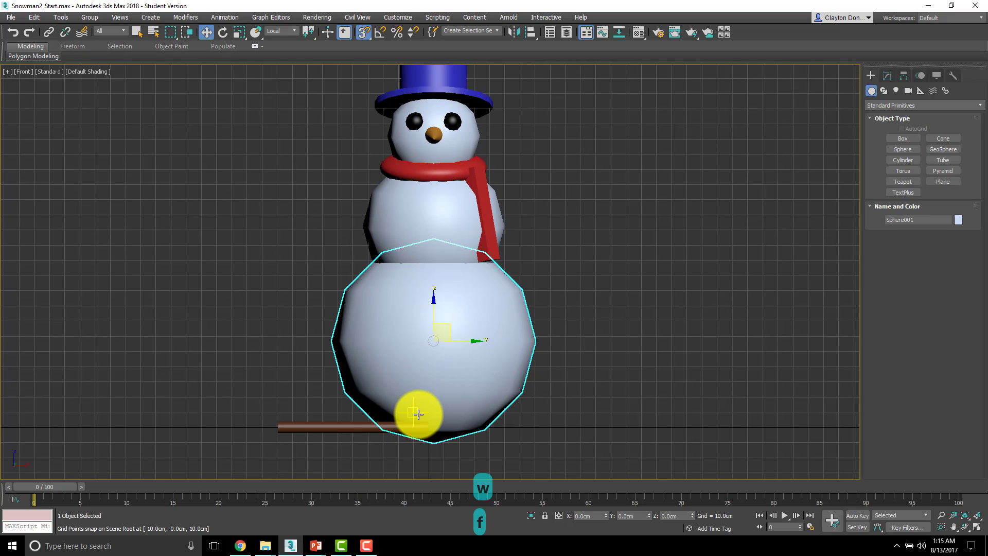
drag(419, 414, 390, 197)
key(s)
click(337, 424)
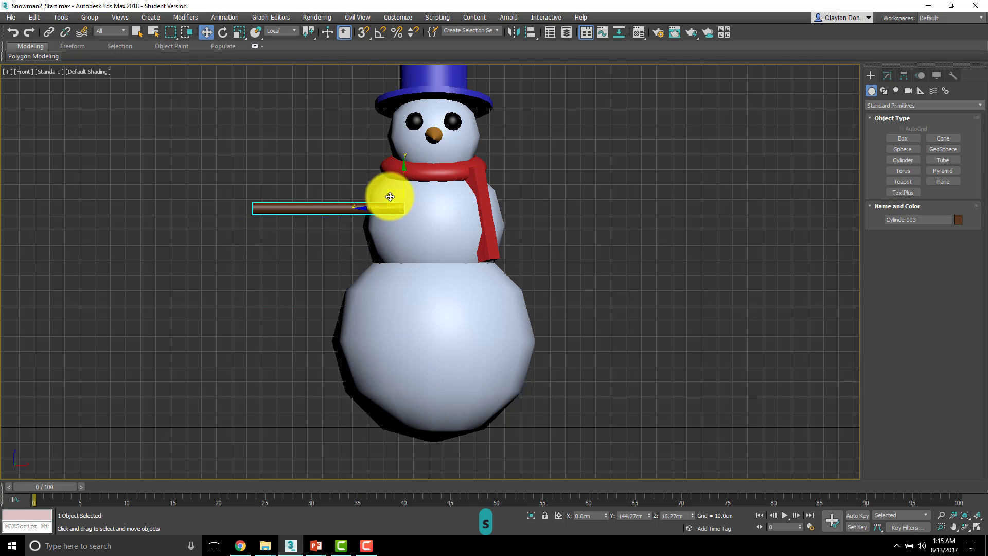
key(l)
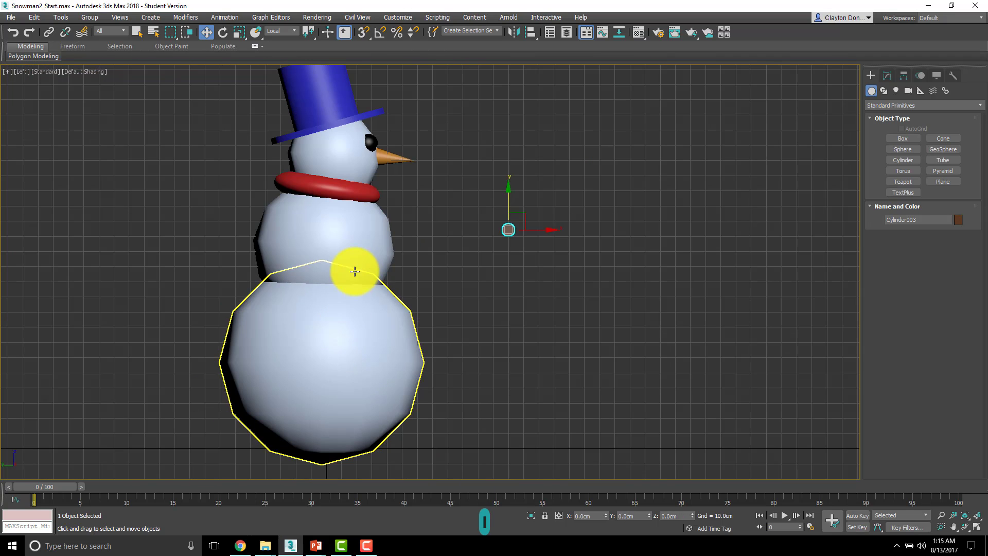
drag(533, 230, 346, 221)
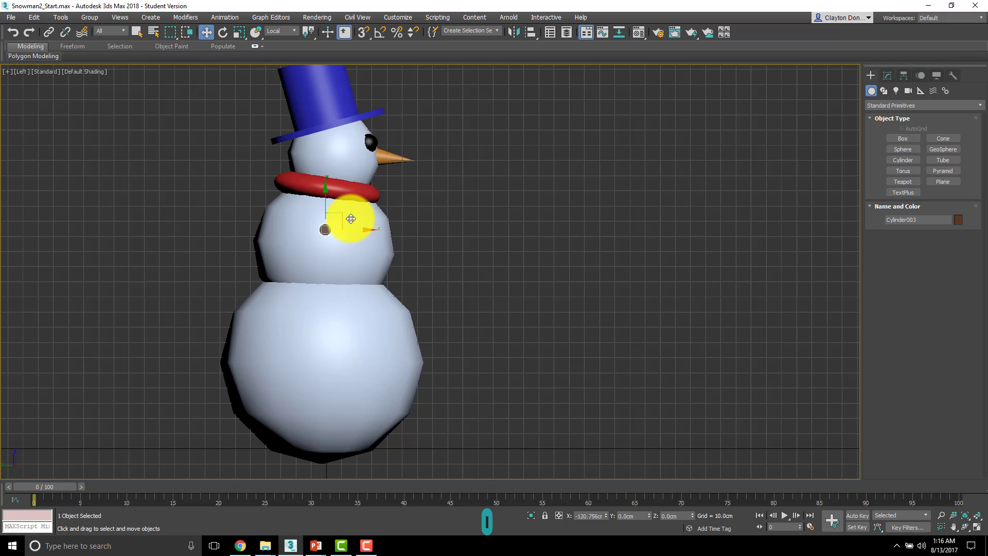
key(f)
scroll(335, 215, up, 5)
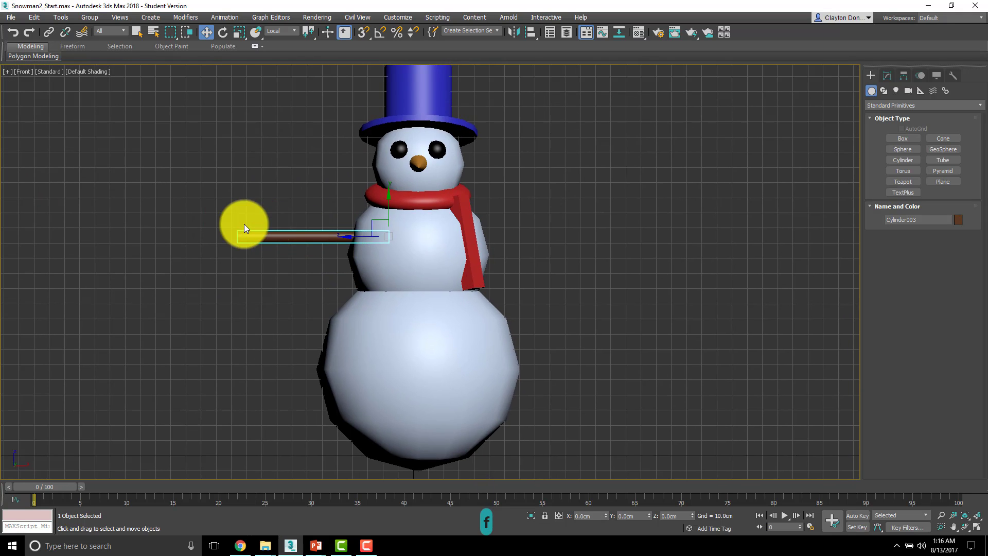
scroll(436, 243, down, 2)
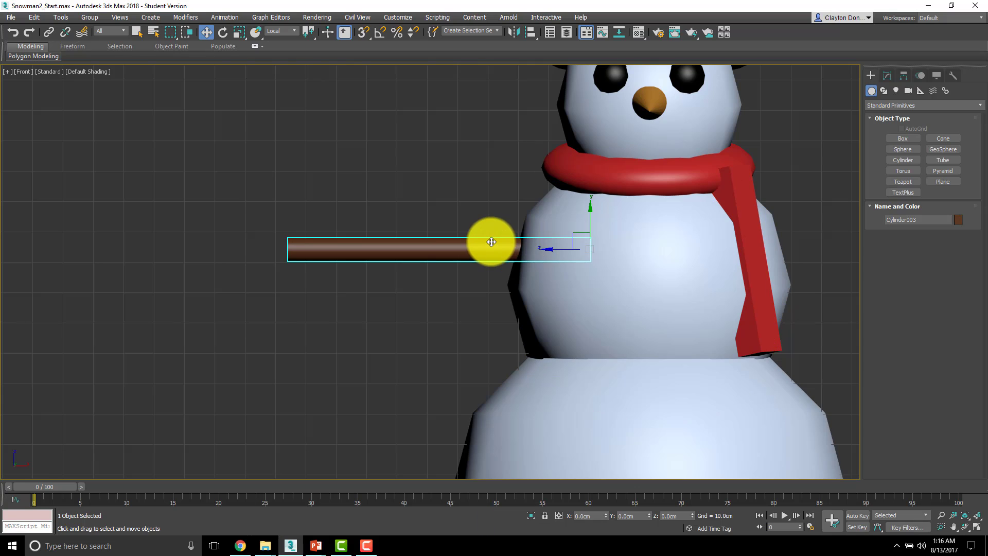
- Adjust the stick arm's rotation, then Shift-drag a copy of it to the left
key(e)
mouse_move(569, 220)
mouse_down()
mouse_move(591, 205)
mouse_move(514, 209)
mouse_move(598, 199)
mouse_move(563, 197)
mouse_move(642, 199)
mouse_move(569, 209)
mouse_up()
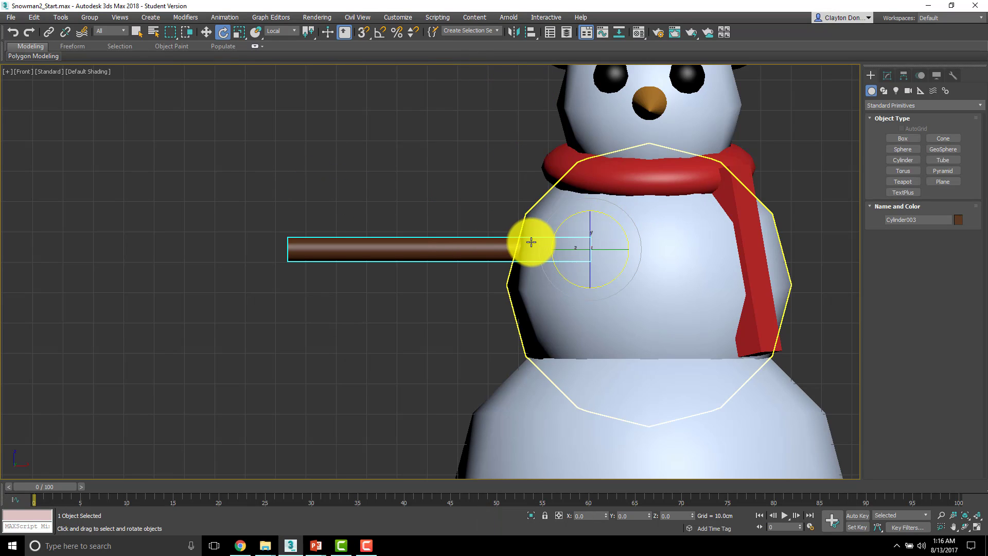
key(w)
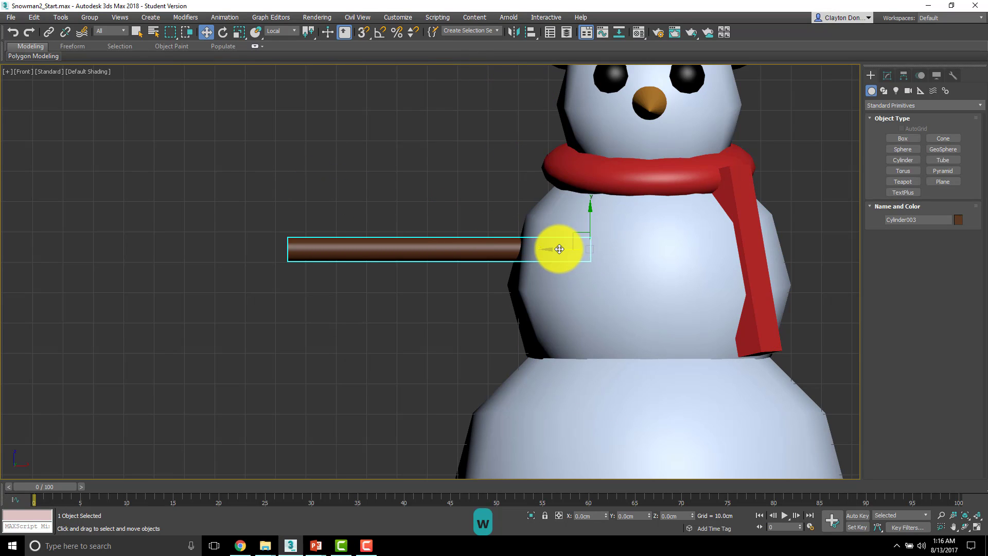
shift+drag(559, 249, 372, 249)
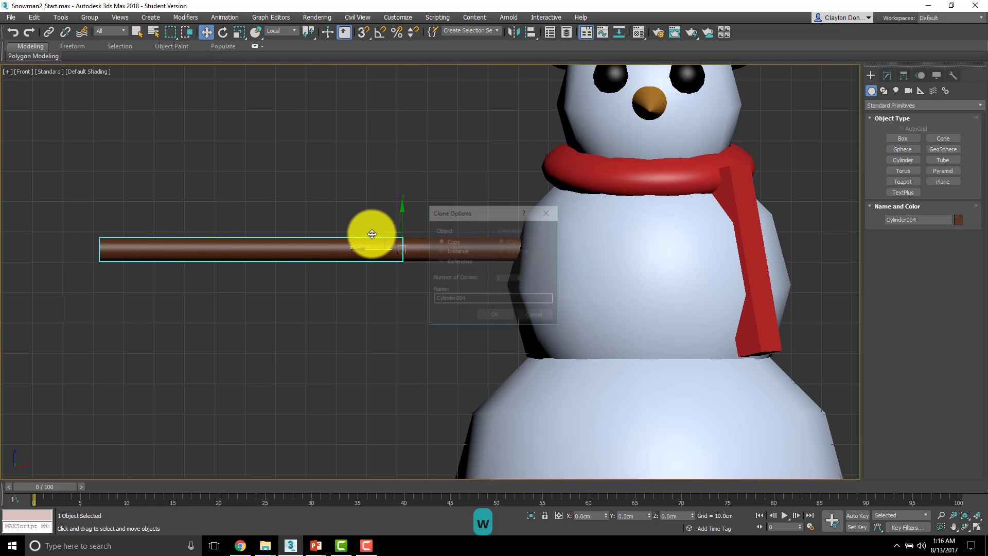
- Create the copy, then shorten it and tilt it up-left as a twig
click(493, 317)
key(r)
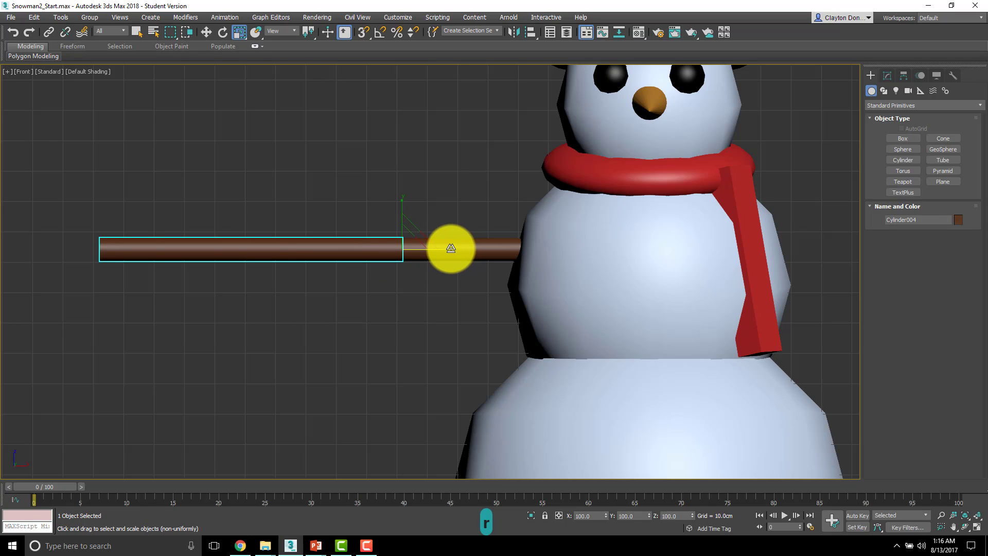
drag(448, 248, 392, 265)
key(r)
key(w)
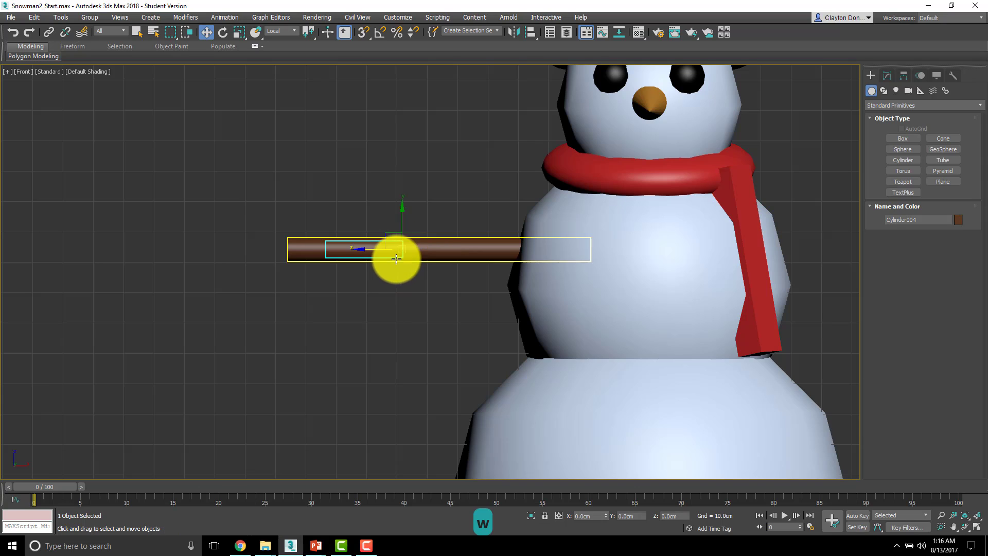
key(e)
drag(419, 217, 347, 229)
key(w)
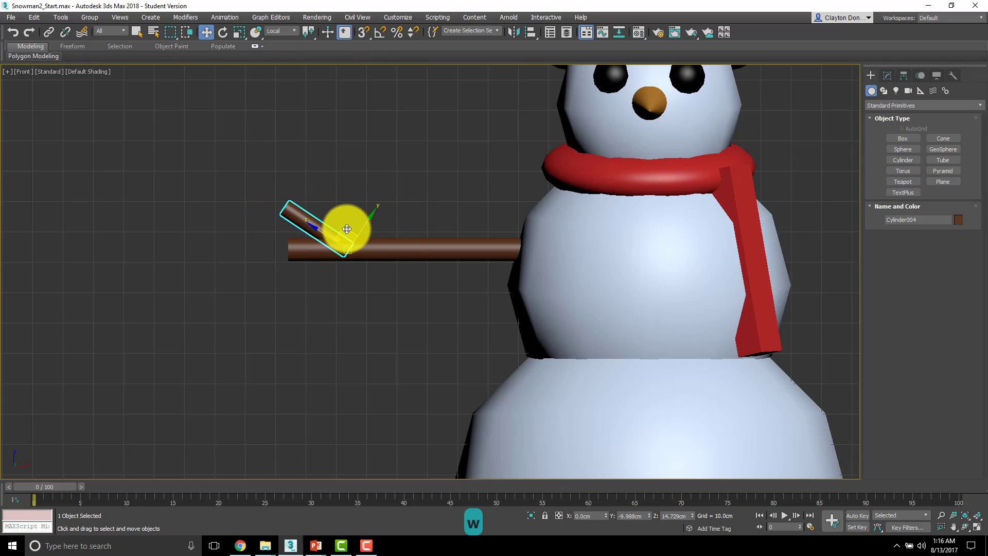
- Fine-tune the twig's upward tilt while checking it from an angled view
scroll(350, 237, down, 3)
alt+middle_drag(353, 247, 394, 254)
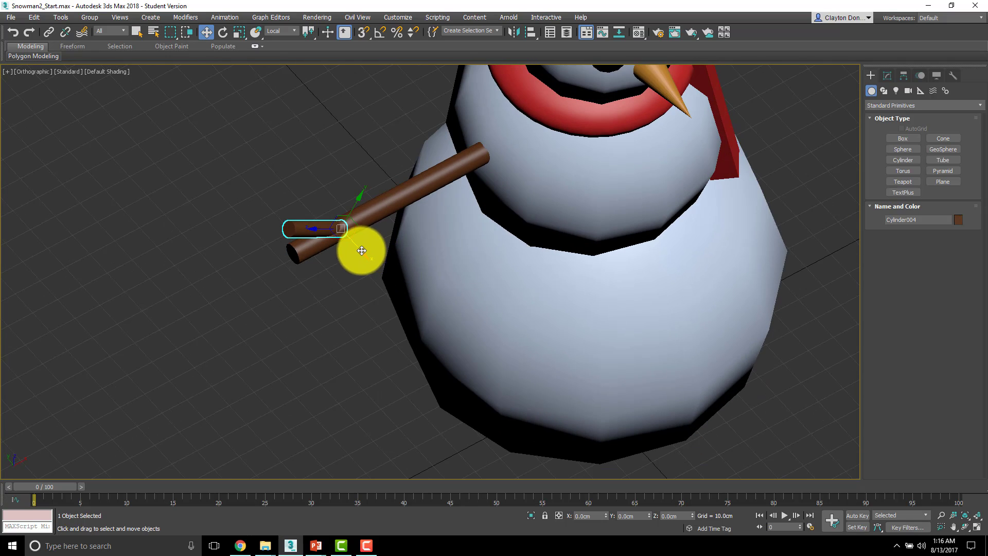
key(e)
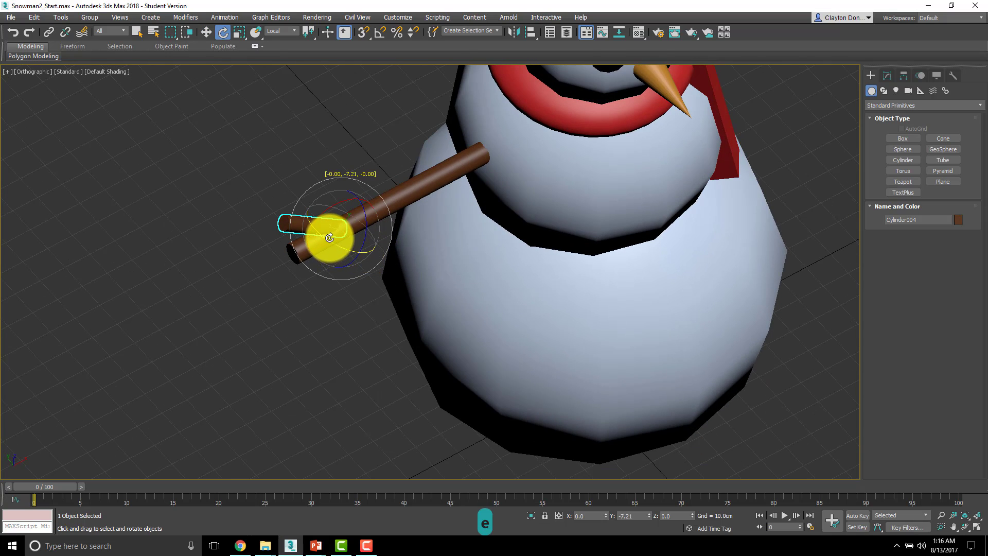
drag(328, 235, 370, 260)
alt+middle_drag(370, 260, 390, 268)
click(381, 226)
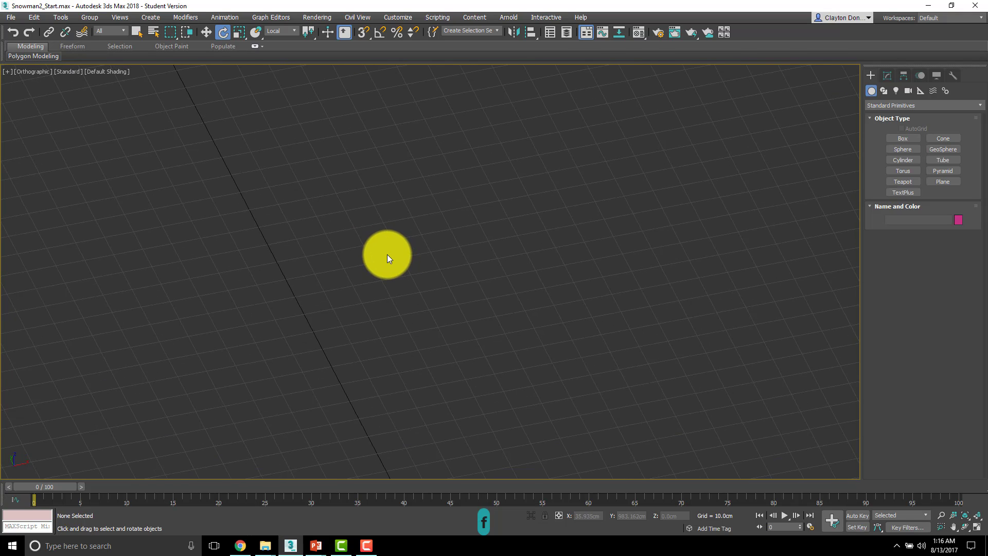
- Select the angled twig and rotate-clone it down-left for a second twig
key(f)
scroll(288, 206, up, 5)
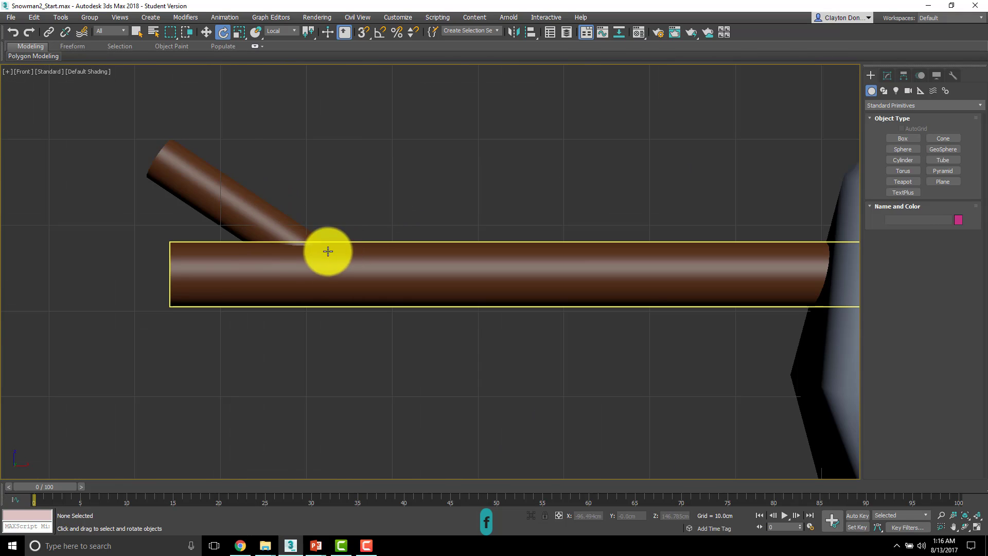
click(275, 269)
mouse_move(215, 225)
alt+middle_down()
mouse_move(285, 232)
mouse_move(321, 218)
mouse_move(335, 241)
mouse_move(242, 243)
mouse_move(220, 287)
mouse_move(221, 236)
alt+middle_up()
click(249, 233)
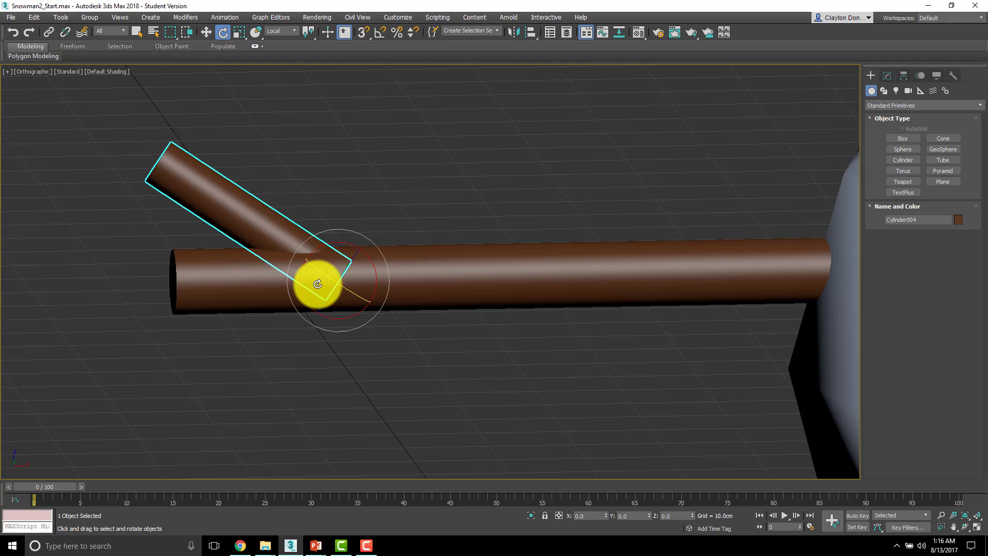
alt+middle_drag(378, 283, 349, 293)
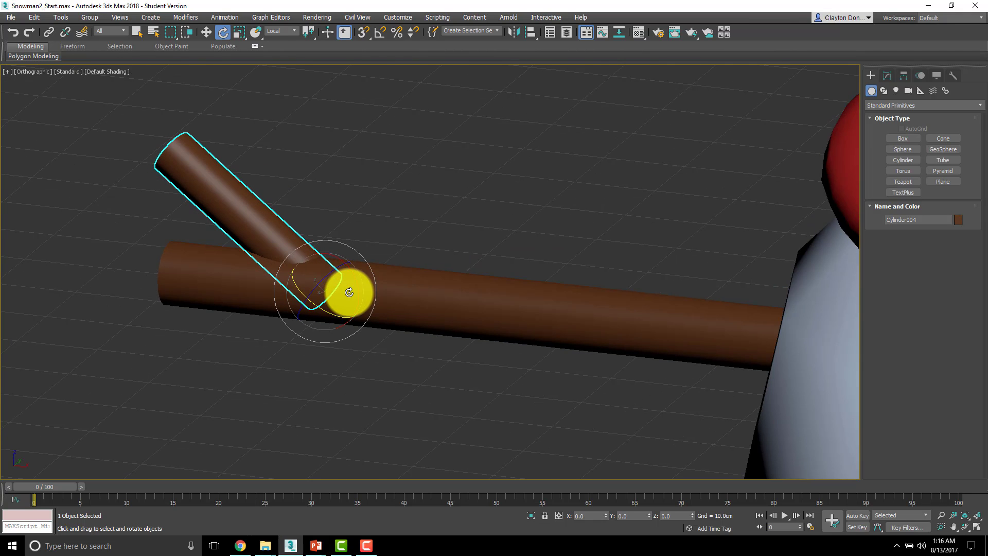
mouse_move(359, 291)
shift+mouse_down()
mouse_move(329, 205)
mouse_move(332, 227)
shift+mouse_up()
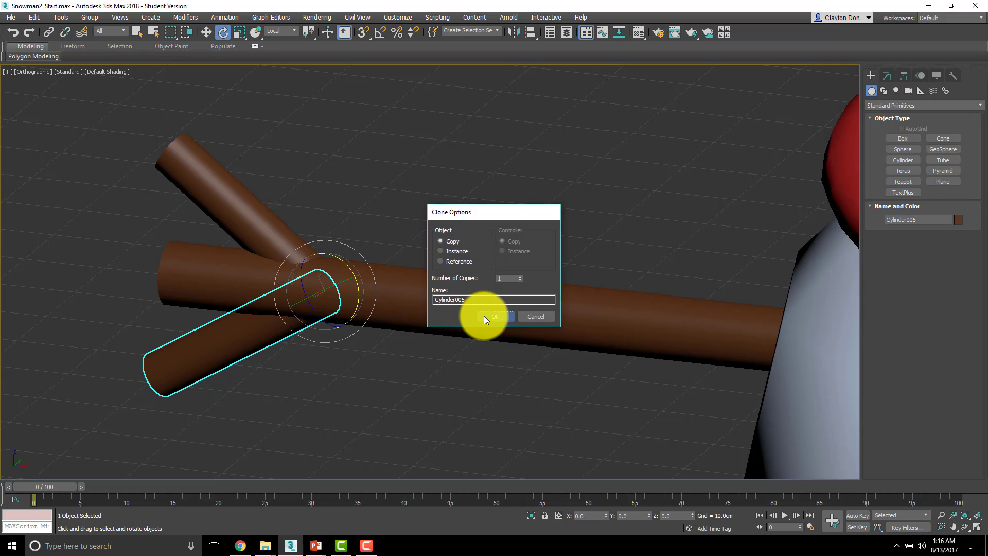
- Create the second twig, move it to the arm's end and angle it more steeply
click(483, 316)
mouse_move(302, 269)
alt+middle_down()
mouse_move(349, 254)
mouse_move(348, 224)
alt+middle_up()
click(348, 223)
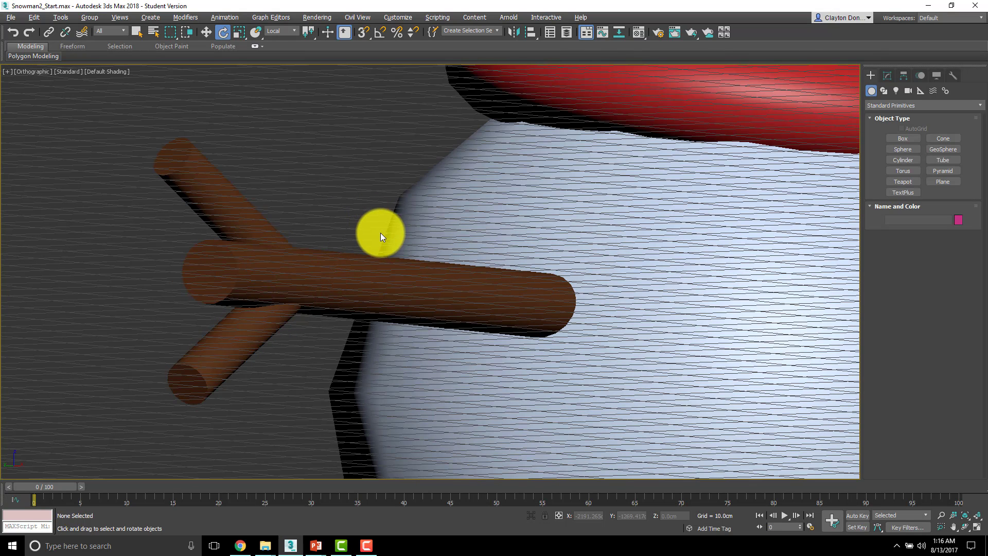
click(242, 335)
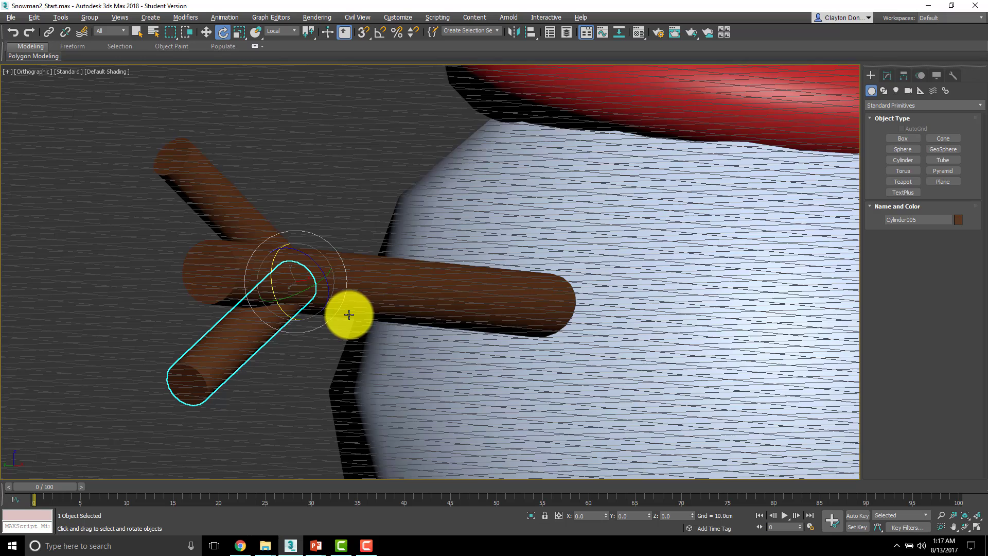
alt+middle_drag(348, 315, 296, 315)
key(w)
drag(316, 287, 388, 268)
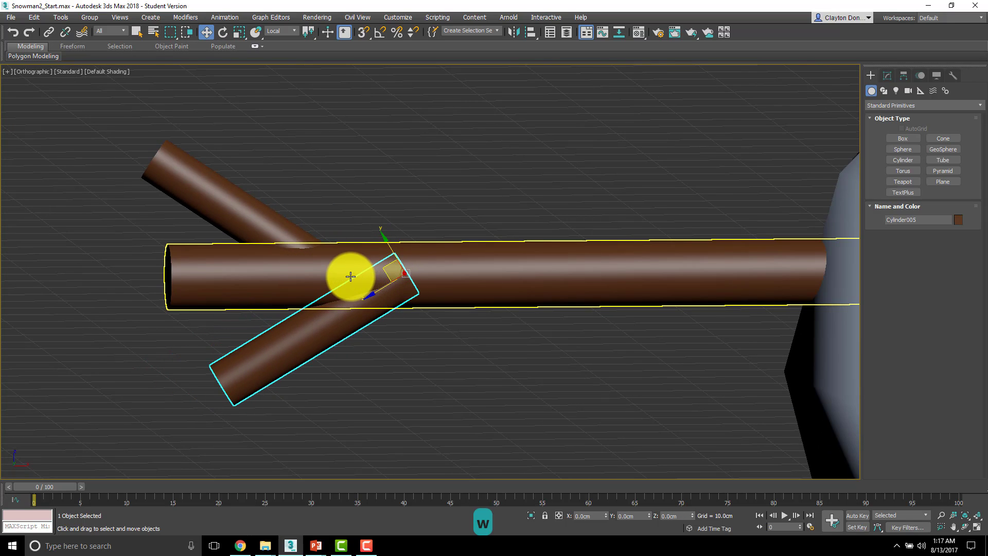
key(e)
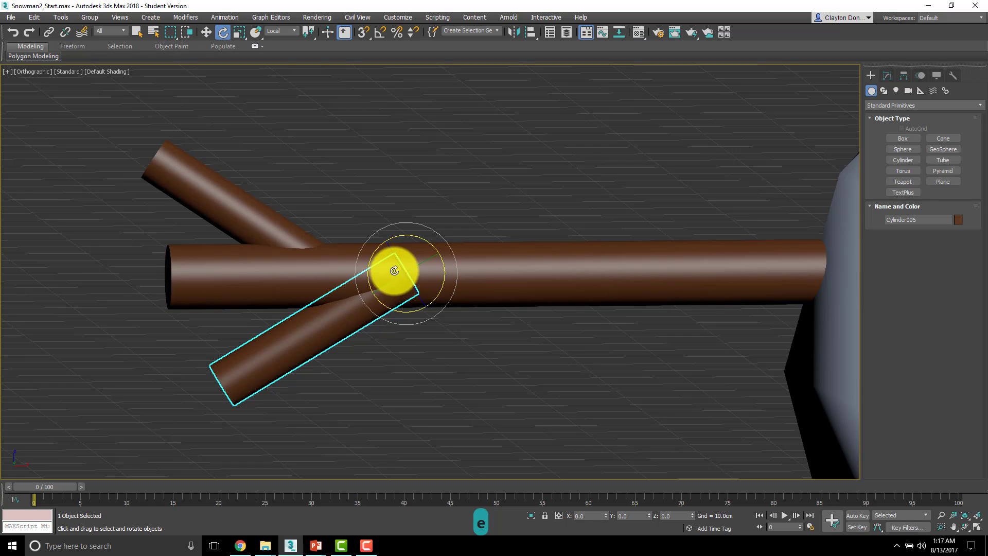
drag(430, 244, 418, 229)
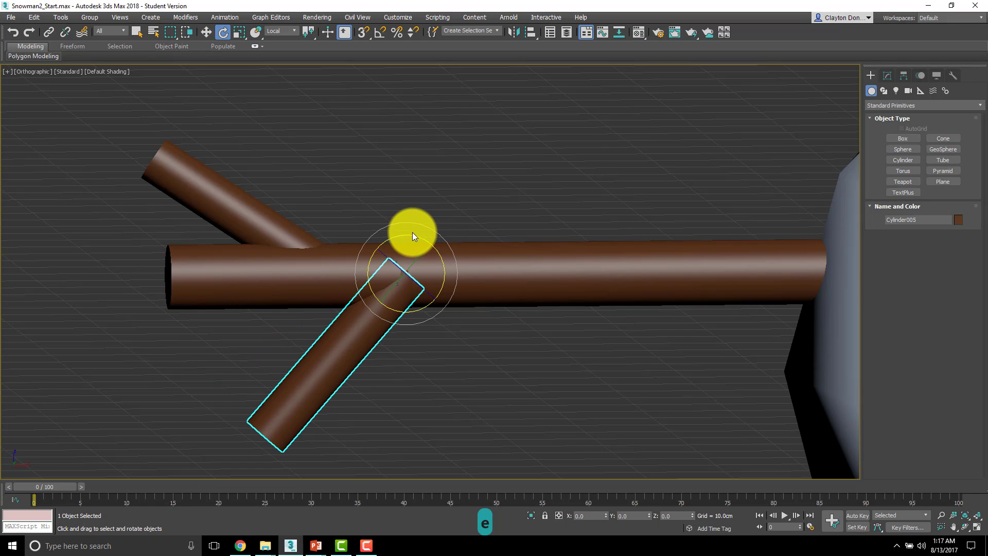
- Clone a third twig to the left and tilt it slightly downward
key(w)
shift+drag(382, 271, 299, 267)
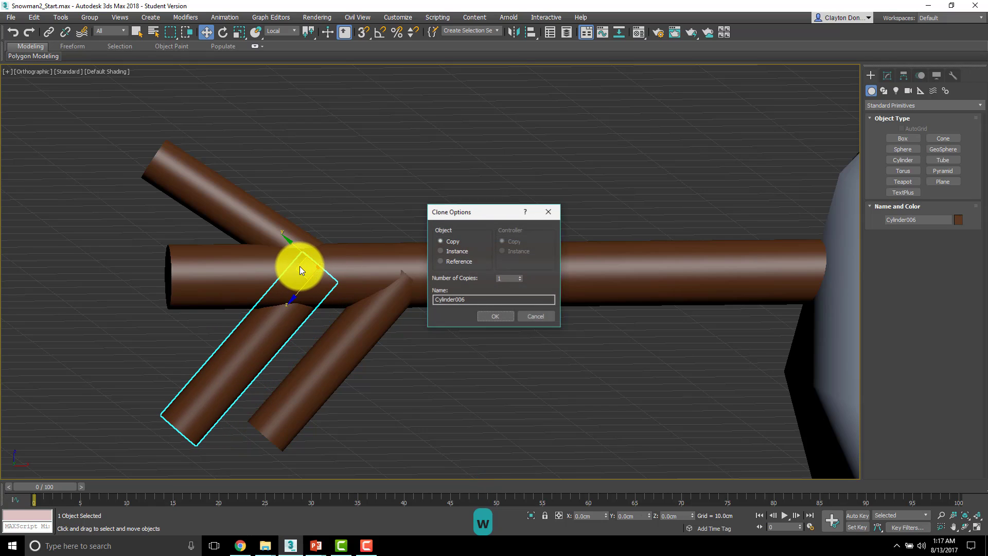
click(492, 316)
key(e)
mouse_move(338, 232)
mouse_down()
mouse_move(353, 247)
mouse_move(333, 265)
mouse_move(350, 267)
mouse_move(353, 288)
mouse_move(353, 276)
mouse_up()
key(w)
scroll(399, 289, down, 8)
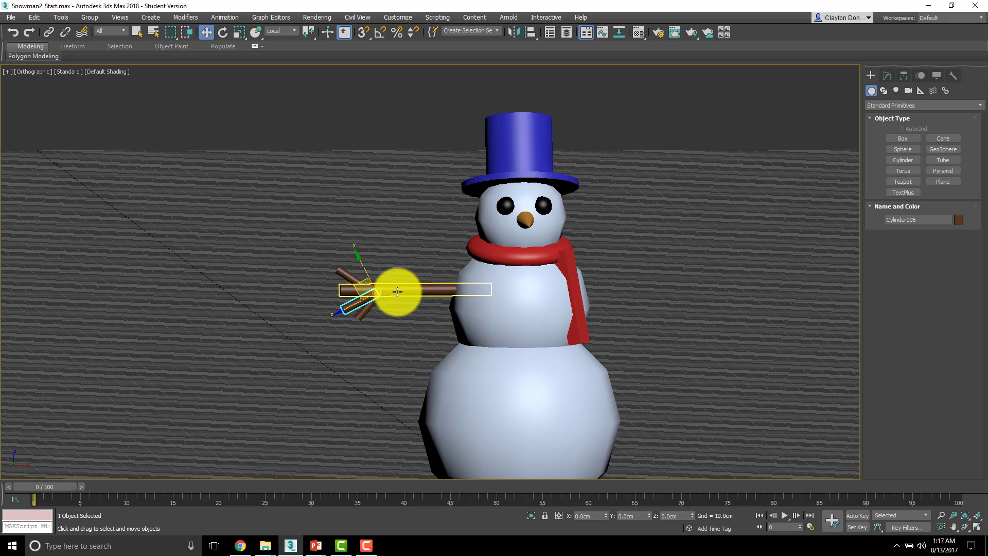
scroll(363, 314, up, 6)
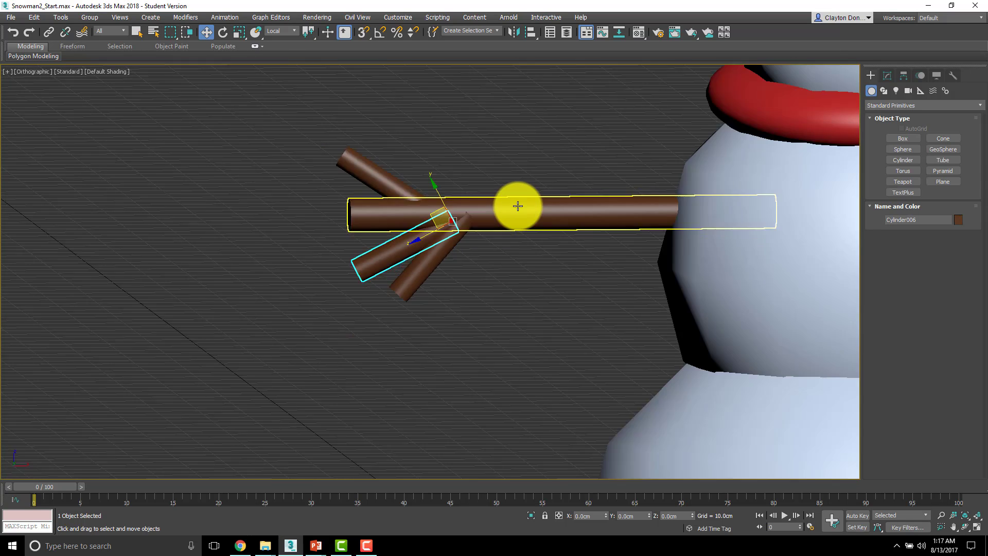
scroll(518, 206, down, 6)
scroll(310, 252, up, 2)
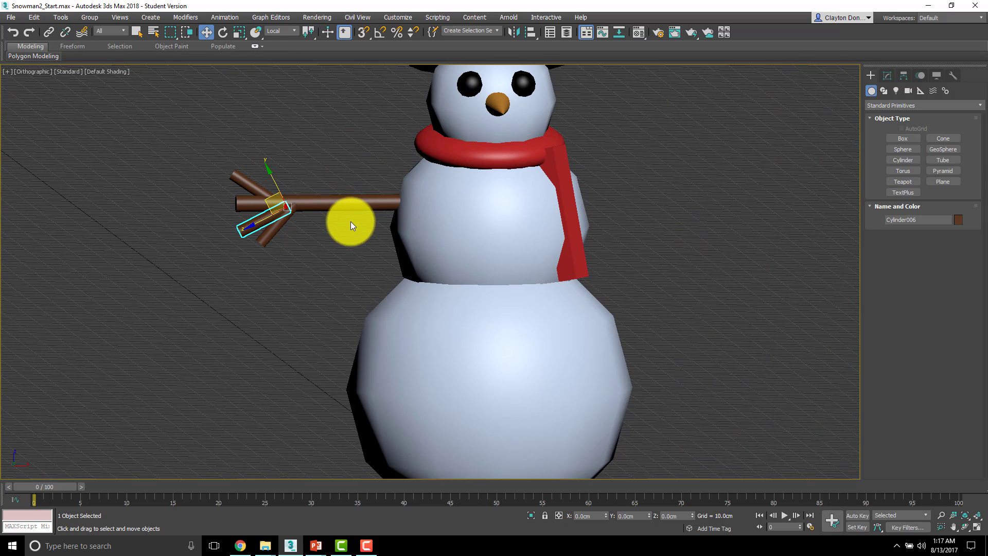
- Try rotating the arm together with its twigs, then cancel the rotation
click(320, 206)
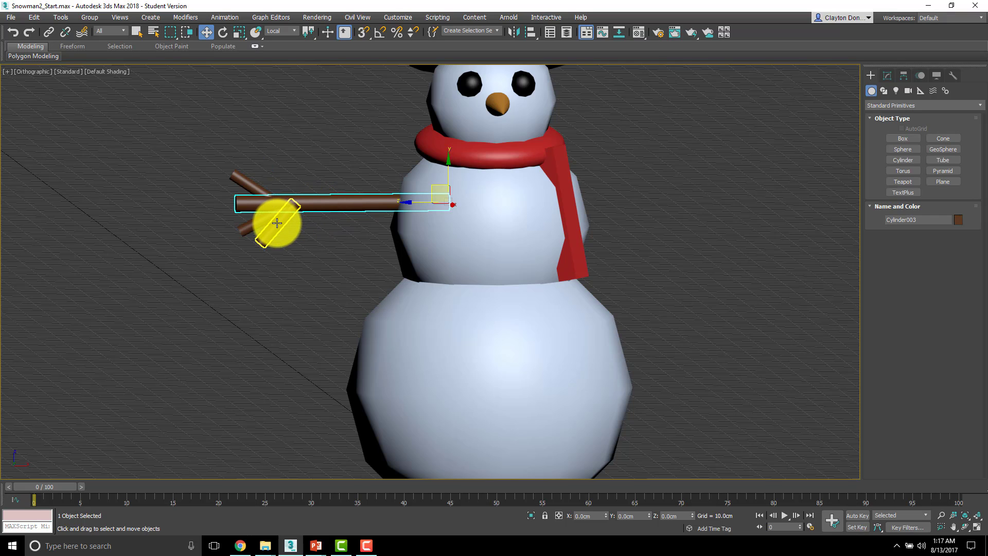
drag(280, 273, 280, 274)
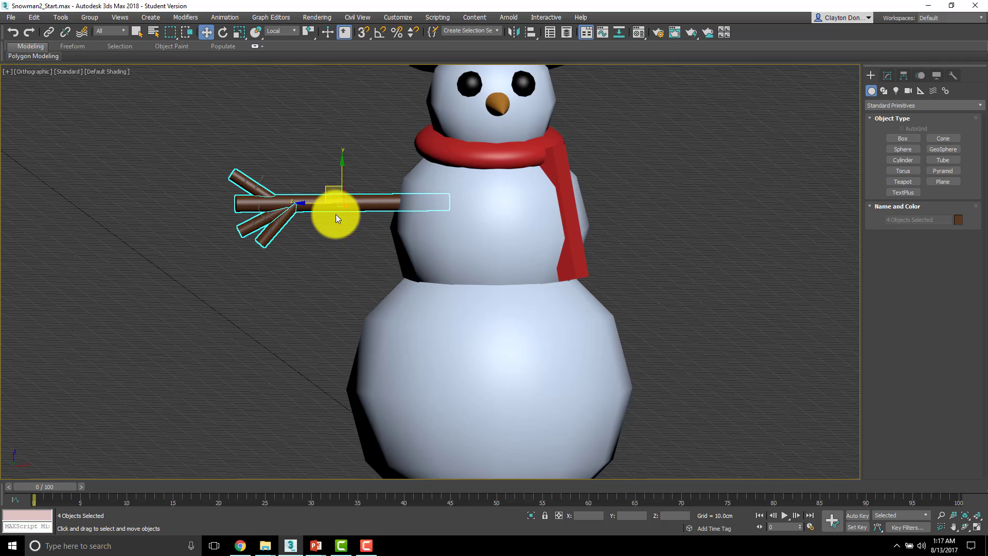
key(e)
drag(365, 173, 398, 335)
right_click(397, 335)
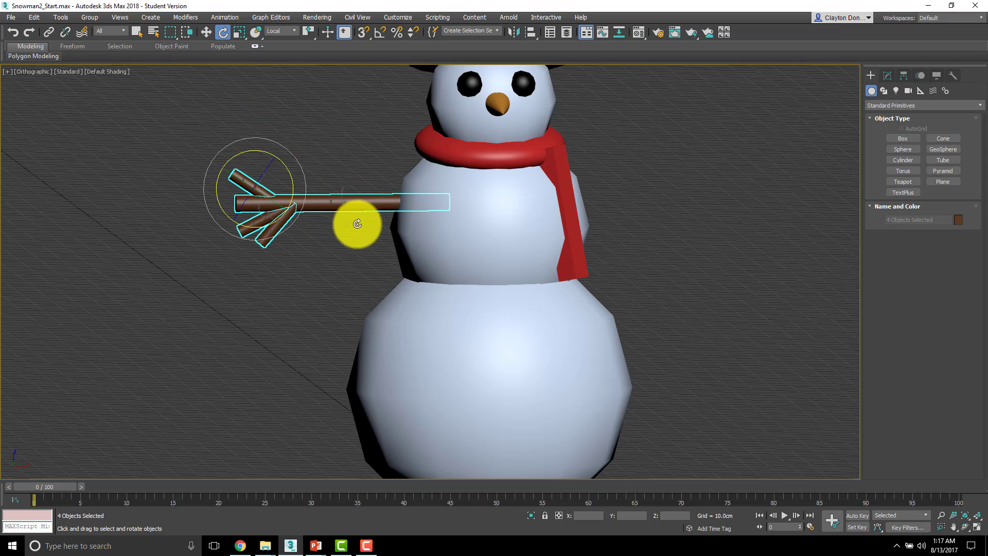
click(375, 137)
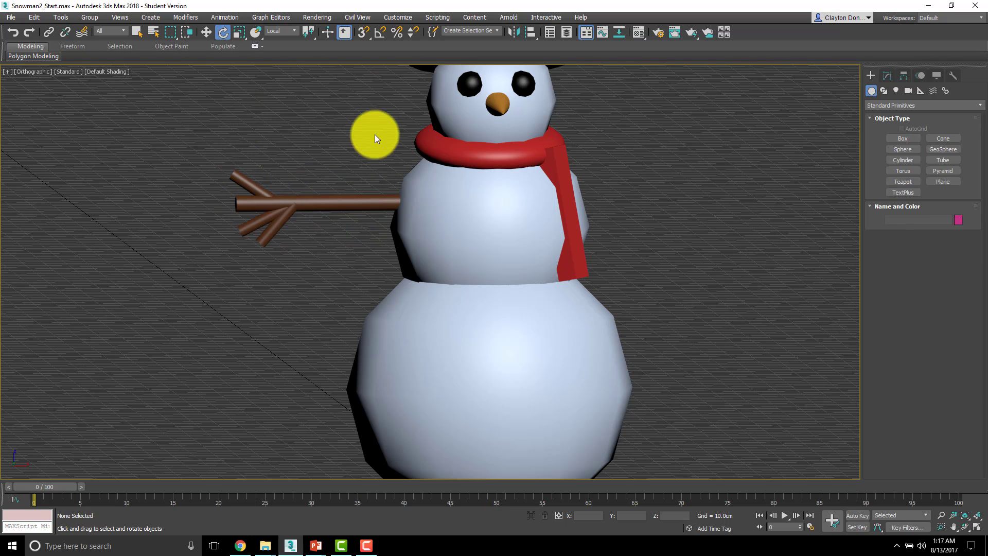
- Select the upper, lower-left and lower-right twigs together
middle_drag(265, 154, 261, 153)
scroll(251, 206, up, 8)
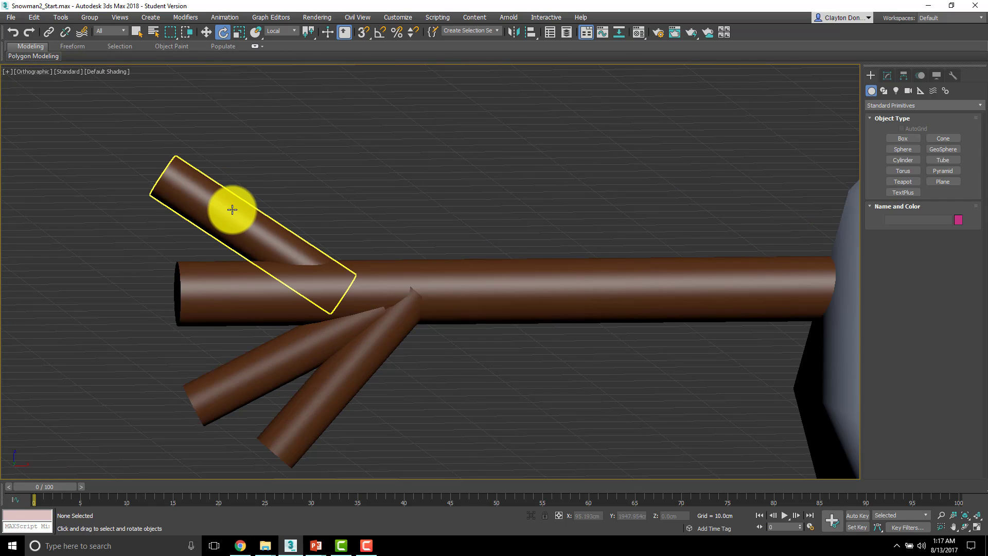
middle_drag(219, 133, 277, 95)
click(248, 159)
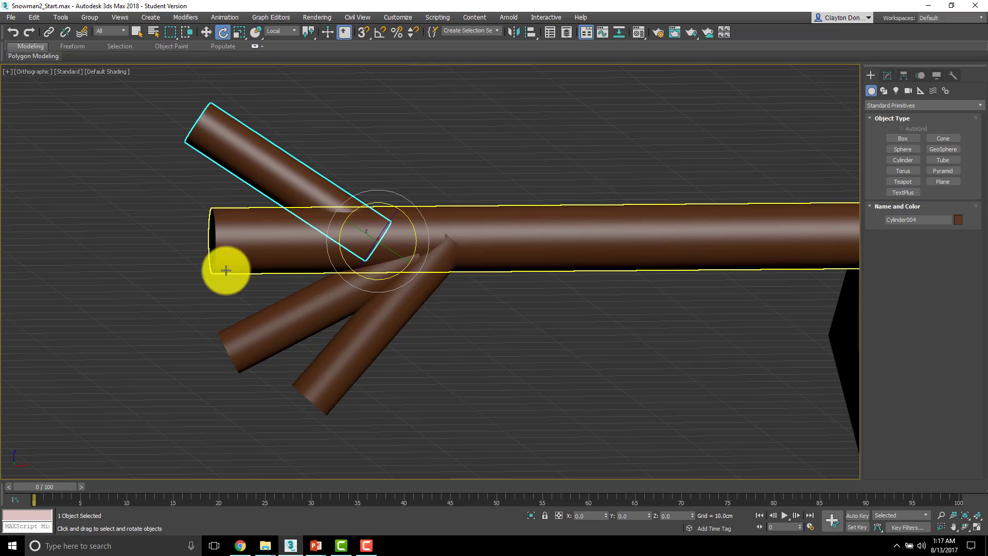
ctrl+click(275, 326)
ctrl+click(341, 355)
scroll(360, 345, down, 5)
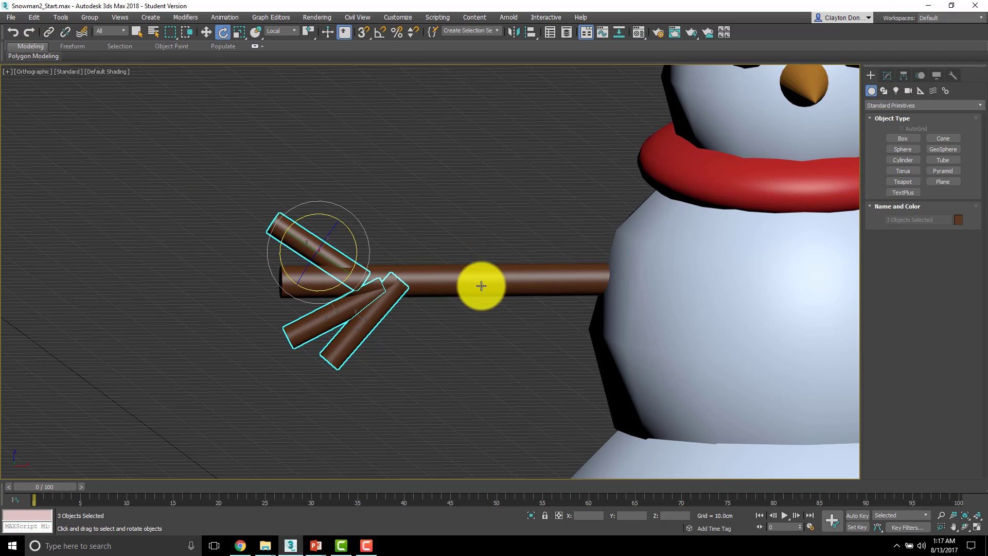
- Link the three selected twigs to the stick arm cylinder as their parent
click(49, 32)
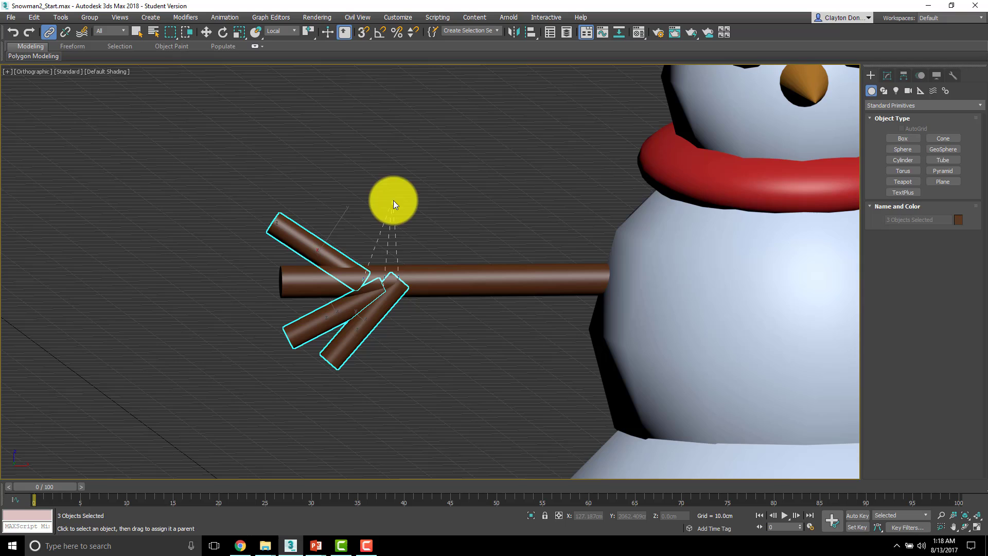
drag(462, 263, 473, 284)
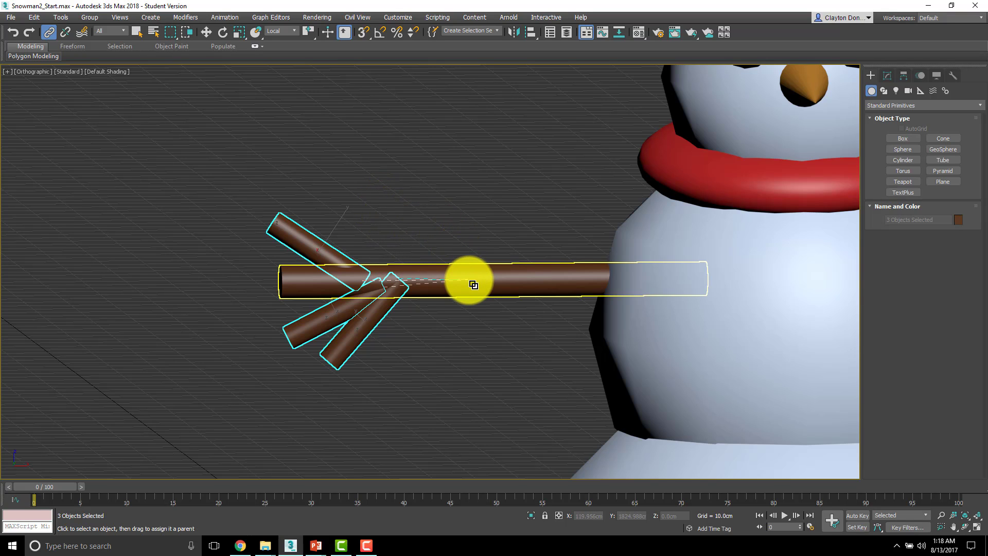
drag(473, 285, 471, 282)
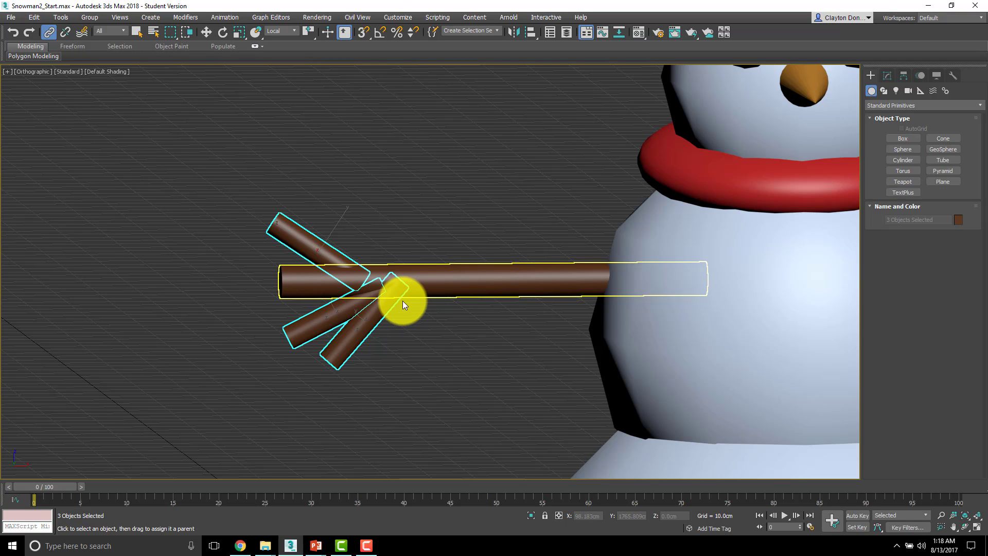
- Select only the stick arm and rotate it upward in the front view
key(q)
click(480, 288)
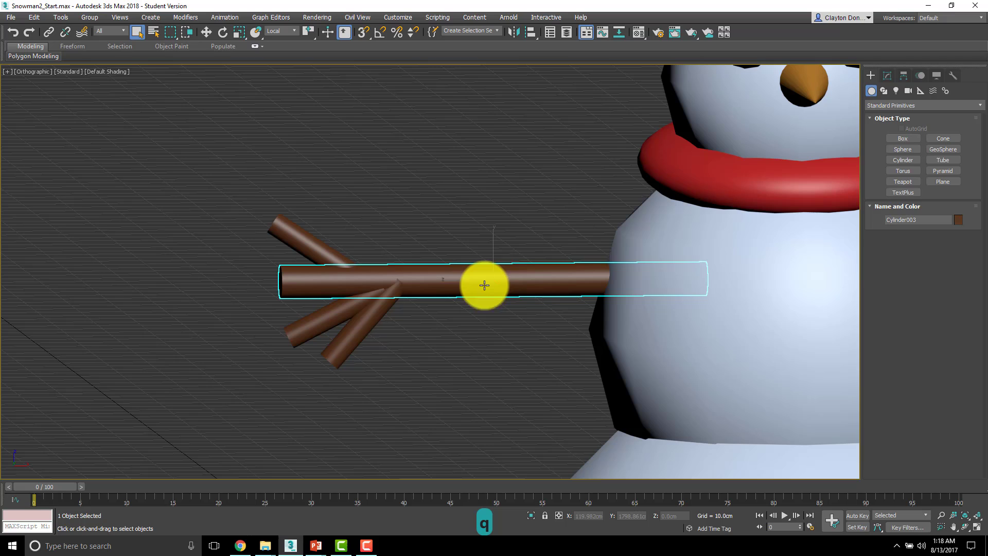
key(w)
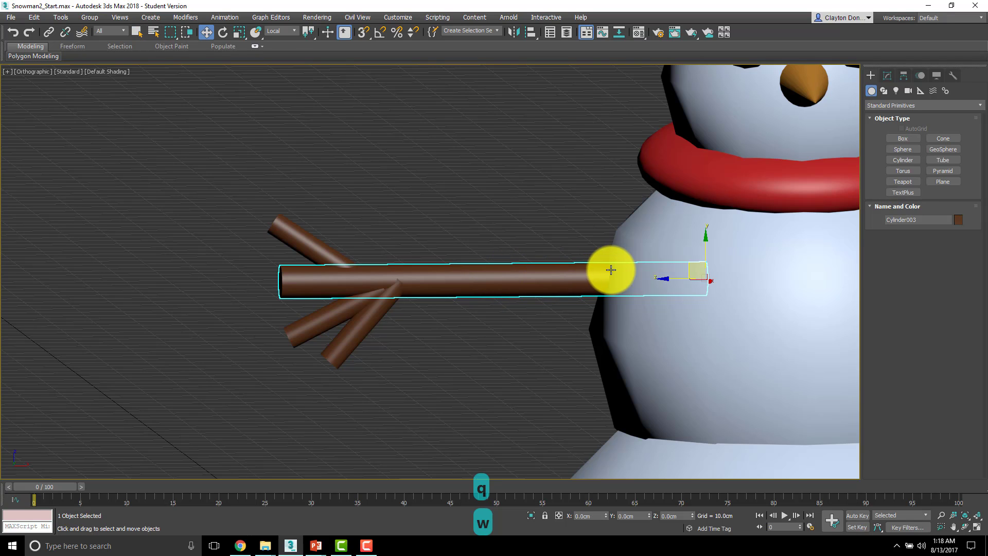
key(e)
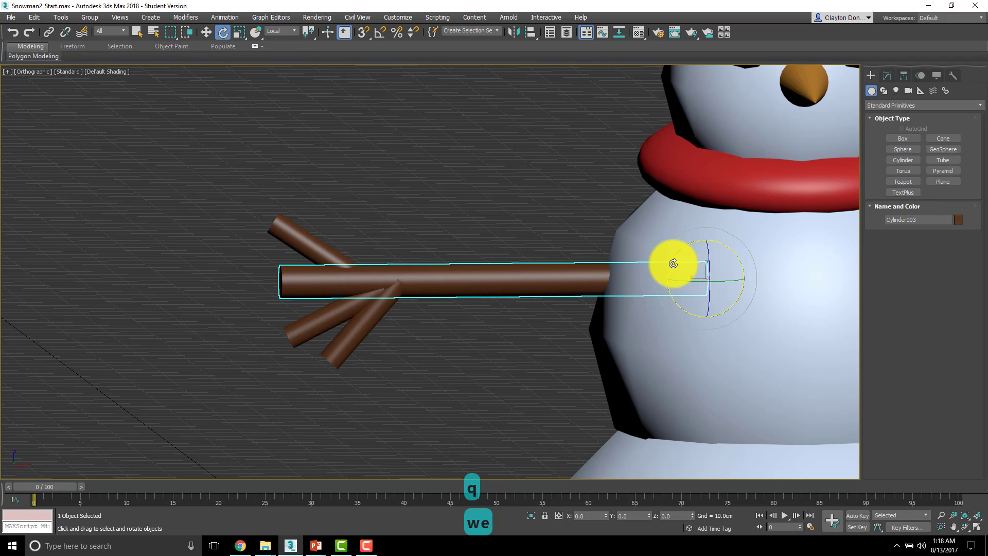
drag(662, 261, 680, 238)
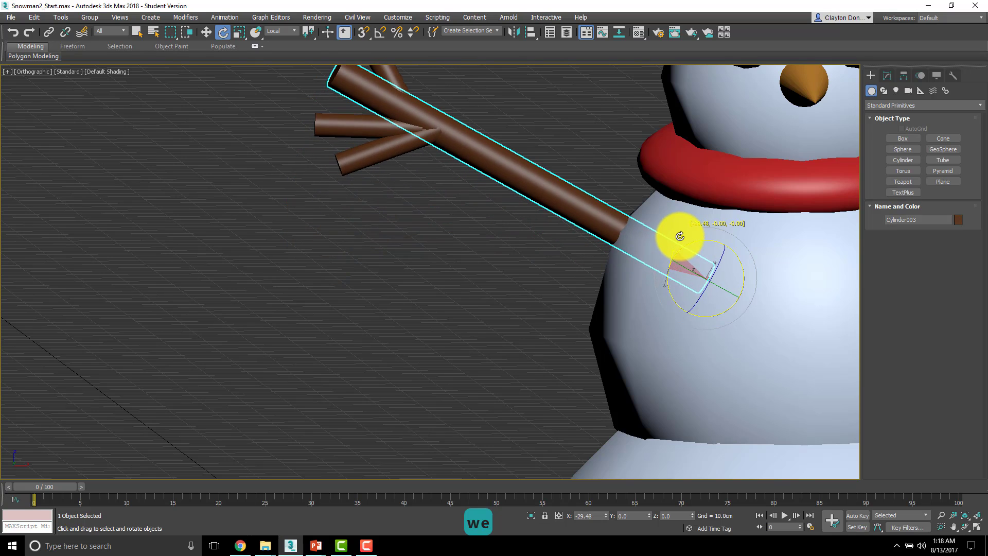
key(f)
middle_drag(676, 239, 730, 271)
scroll(412, 257, up, 5)
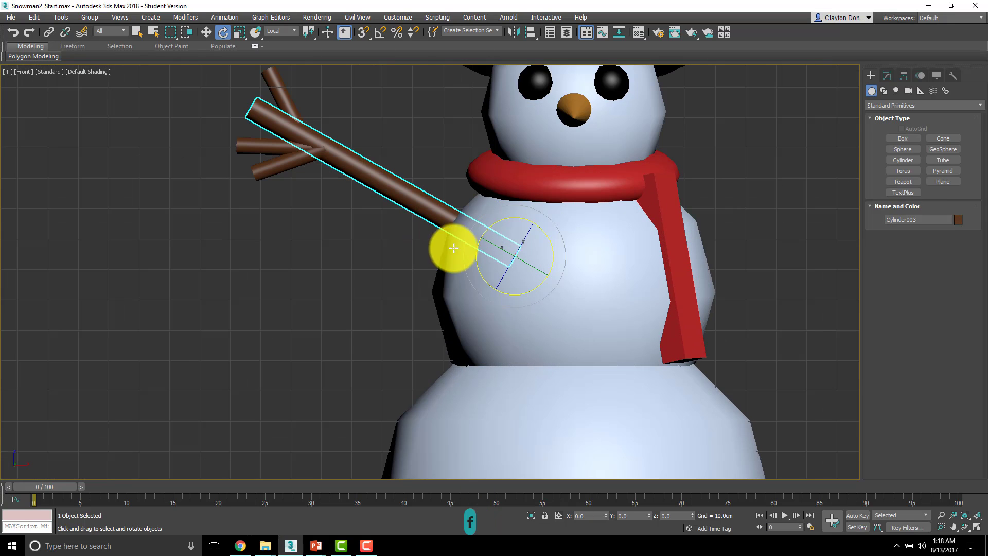
- Move the arm down-left against the body and rotate it to point up toward the hat
key(w)
drag(508, 236, 473, 254)
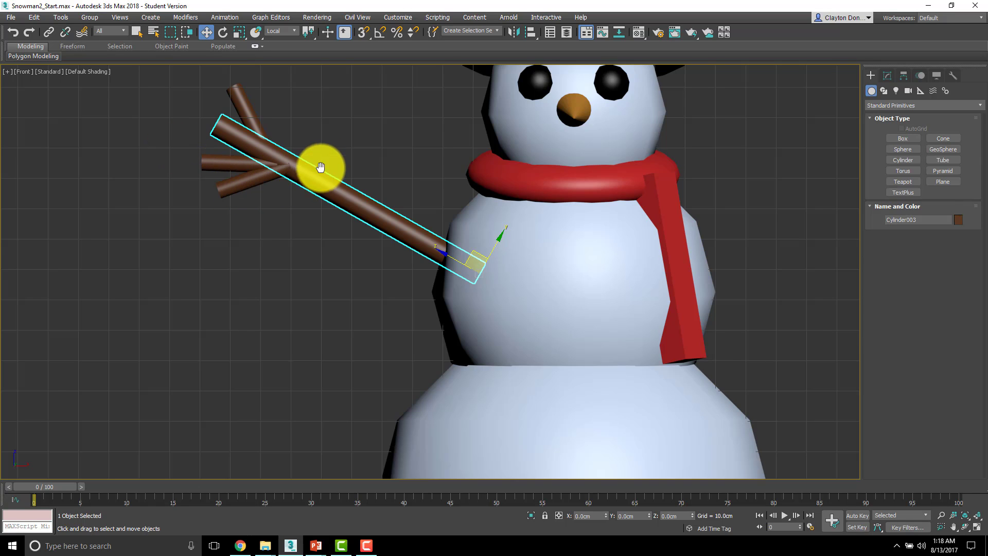
middle_drag(320, 165, 412, 280)
key(e)
drag(468, 320, 503, 330)
- Move the stick arm slightly higher along the snowman's body
key(w)
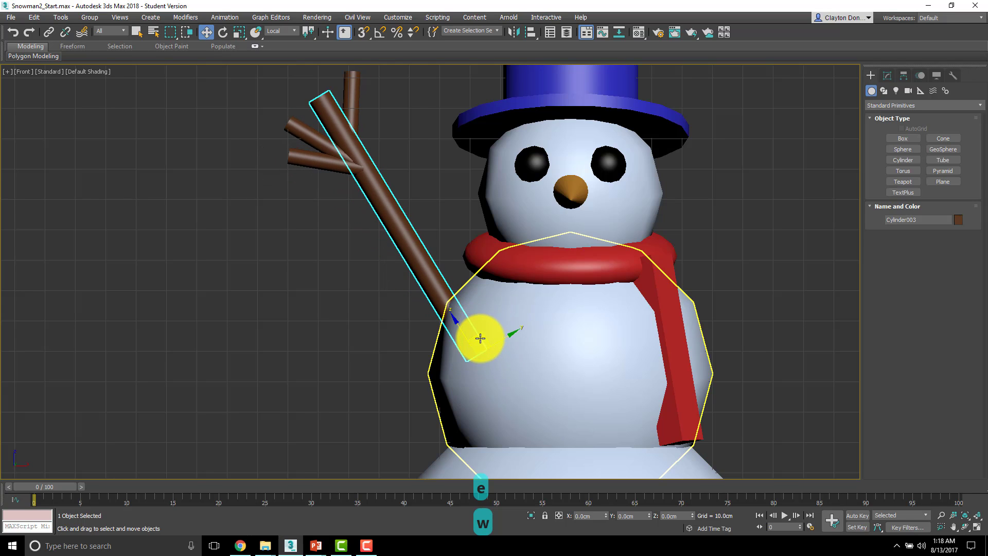
click(480, 322)
click(437, 289)
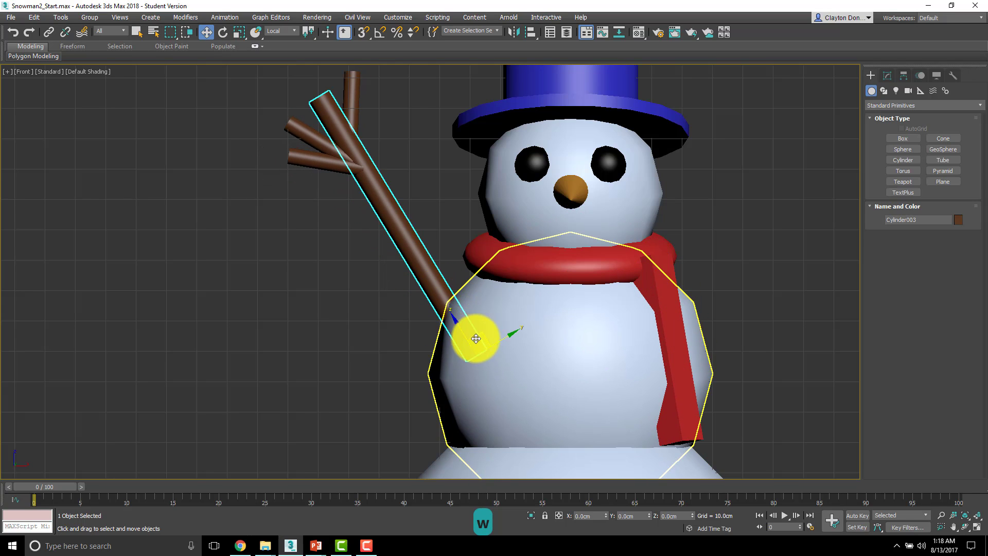
drag(479, 334, 481, 298)
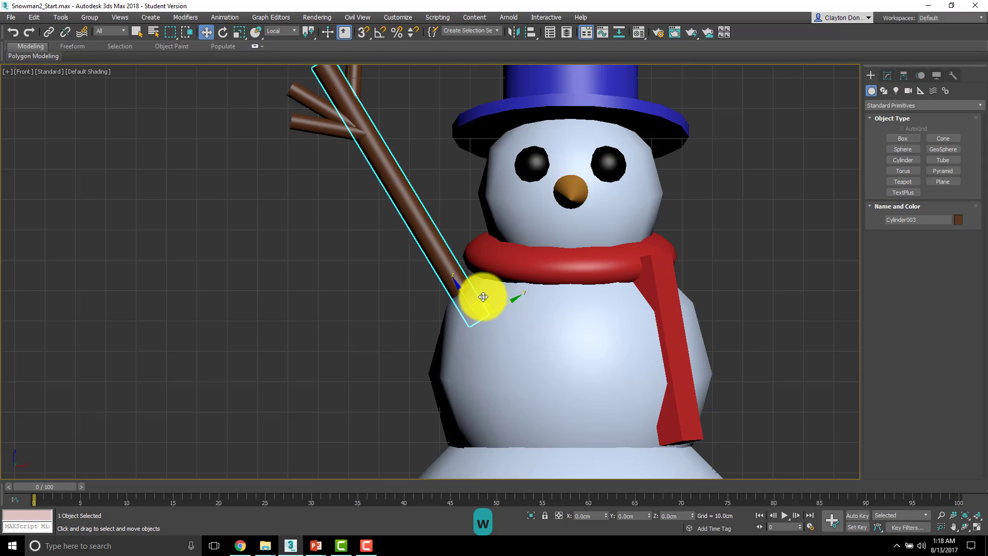
middle_drag(480, 298, 428, 311)
scroll(428, 311, down, 3)
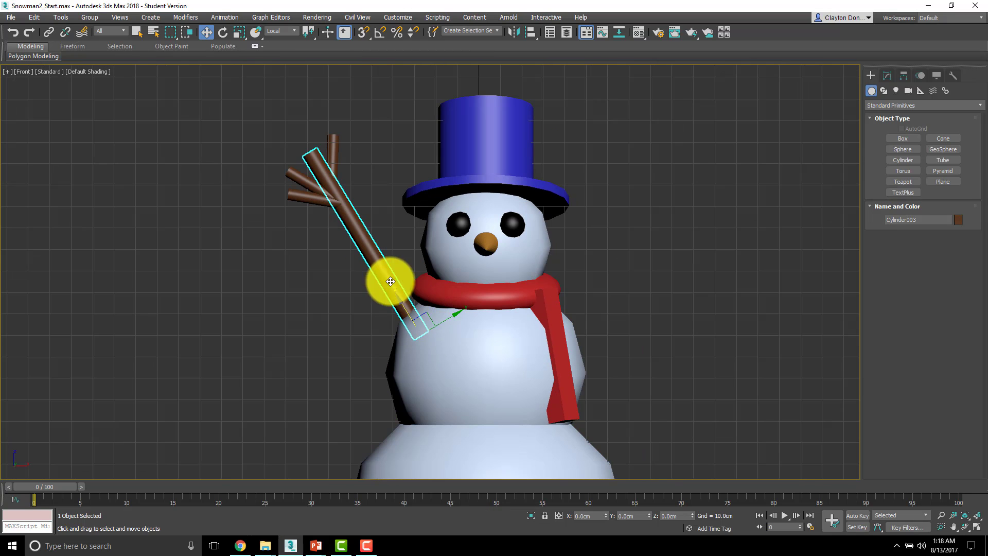
- Clone the arm and twigs to the snowman's right, then rotate the copy 180° to lean right
drag(346, 169, 347, 171)
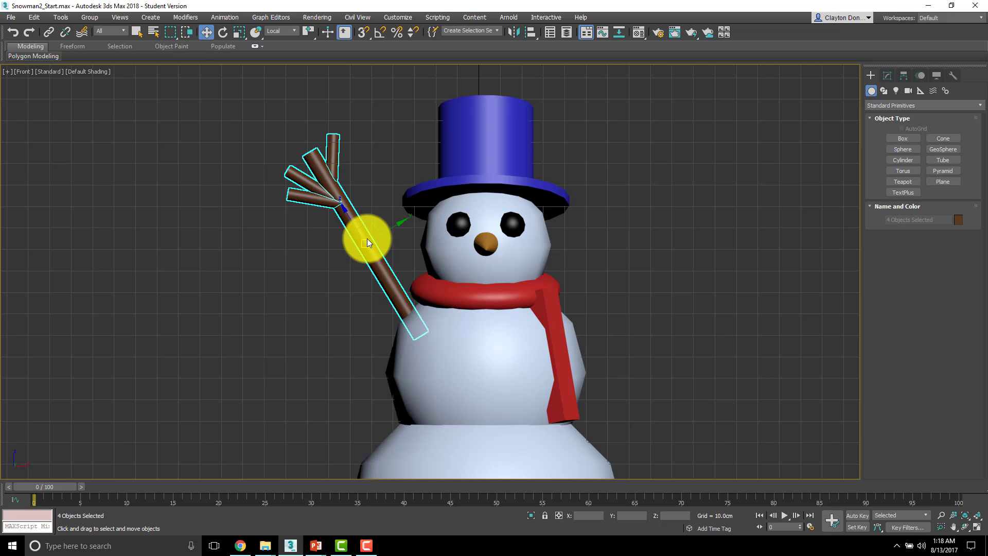
shift+drag(367, 222, 701, 214)
click(493, 316)
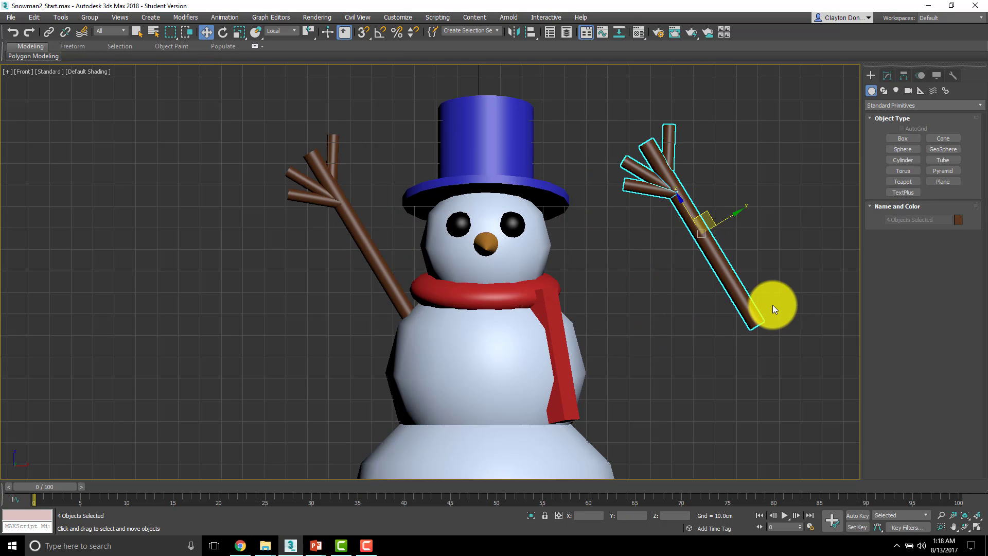
click(745, 295)
key(e)
mouse_move(763, 300)
mouse_down()
mouse_move(768, 289)
mouse_move(801, 309)
mouse_move(828, 351)
mouse_up()
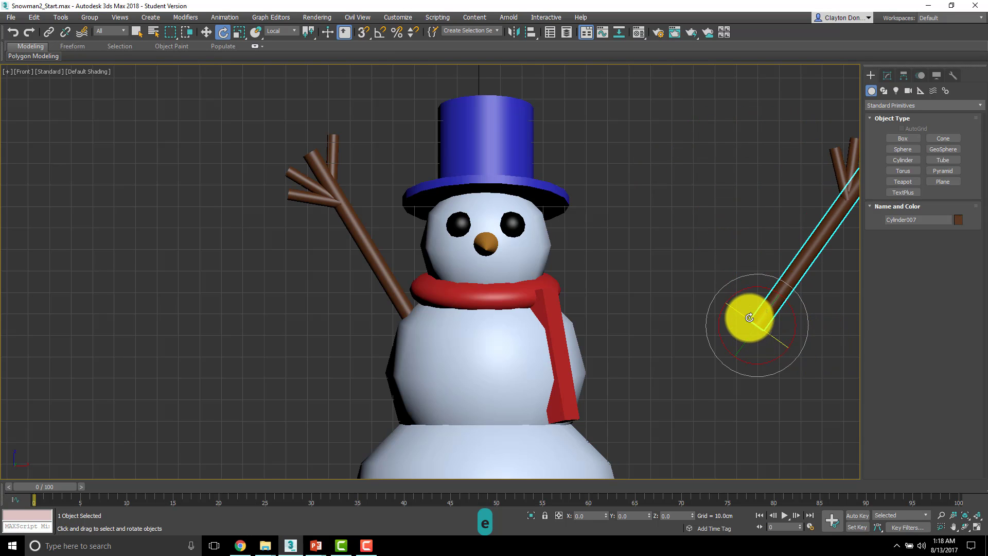
mouse_move(745, 302)
middle_down()
mouse_move(633, 291)
mouse_move(603, 308)
middle_up()
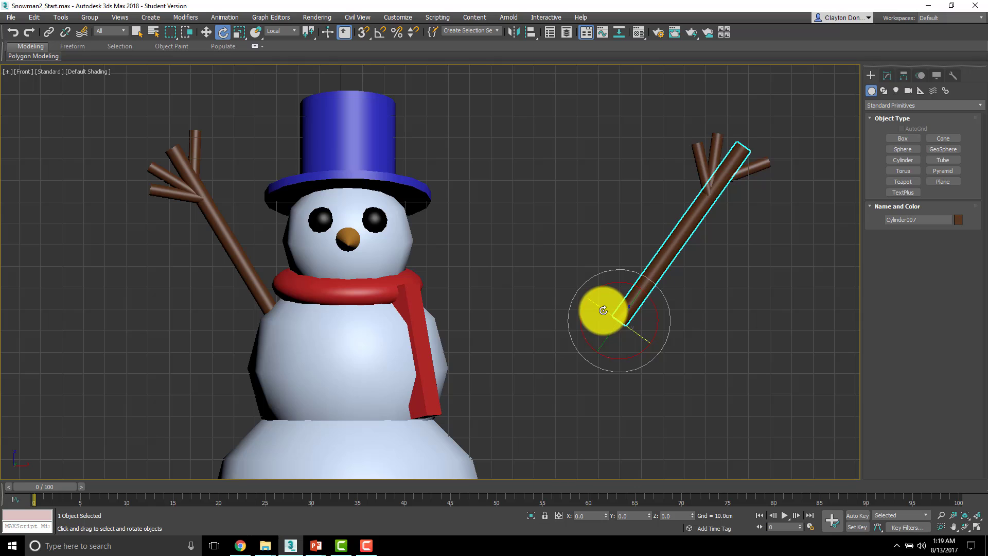
mouse_move(596, 308)
mouse_down()
mouse_move(688, 355)
mouse_move(811, 382)
mouse_move(731, 380)
mouse_move(766, 390)
mouse_move(718, 379)
mouse_move(699, 369)
mouse_move(727, 381)
mouse_move(633, 335)
mouse_move(683, 355)
mouse_up()
- With angle snap on, move the copied arm to the right shoulder and rotate it down over the scarf
key(a)
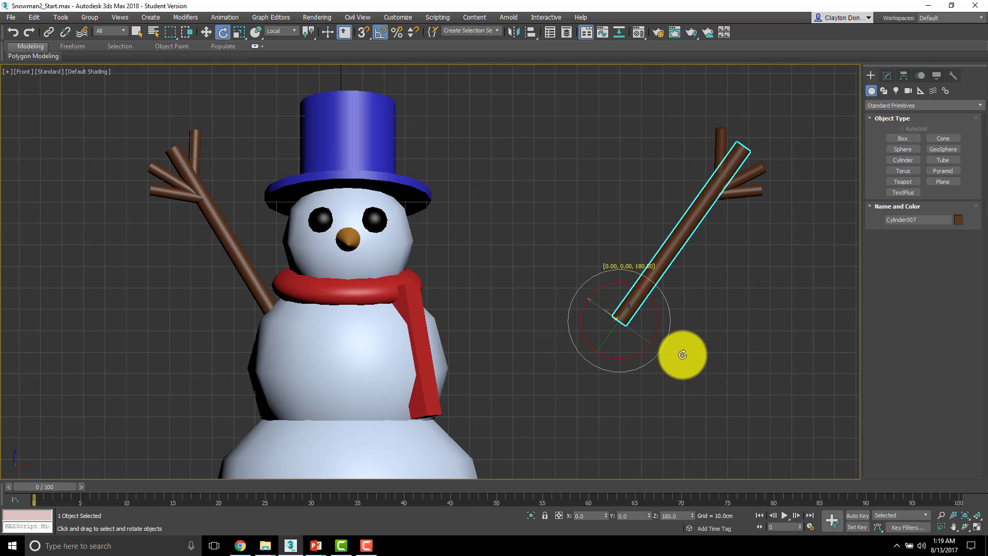
key(w)
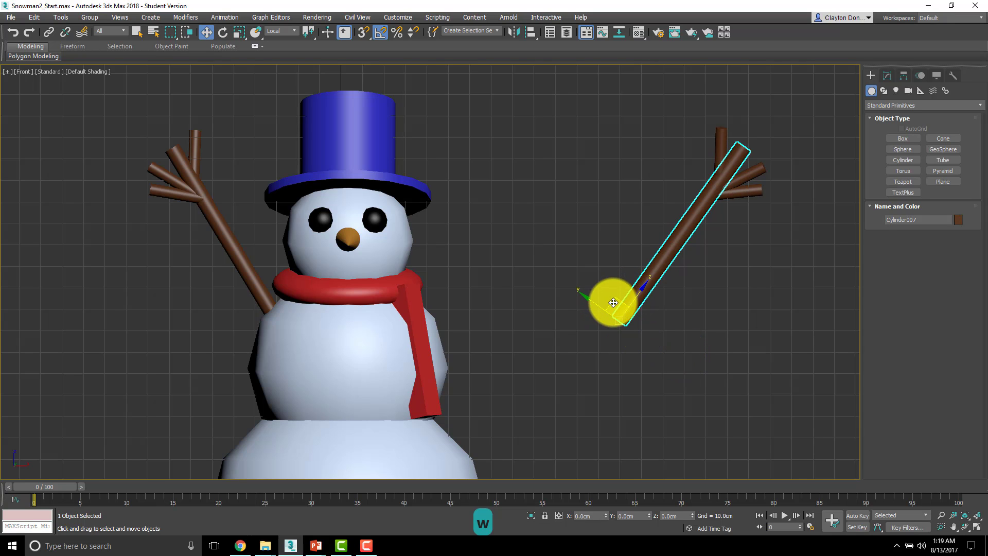
drag(610, 302, 408, 311)
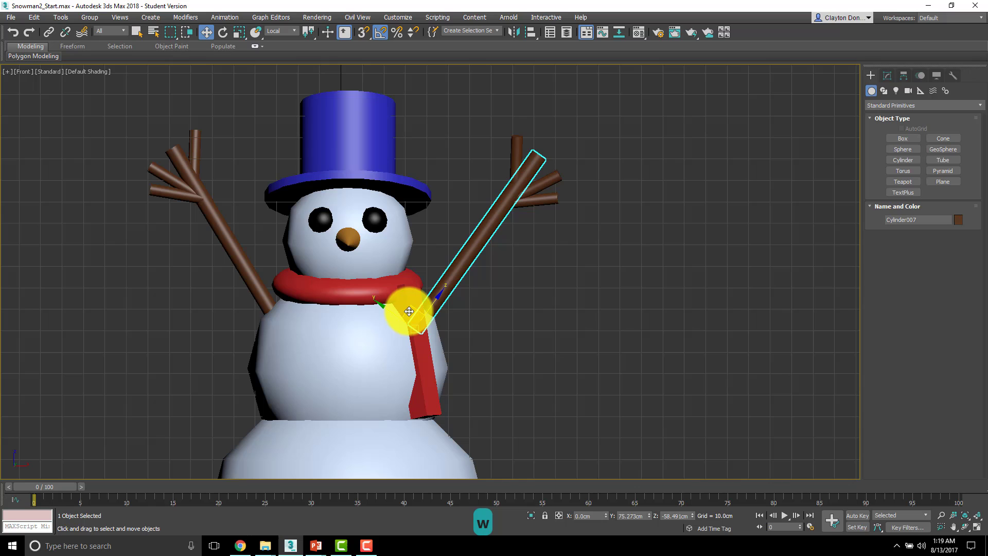
key(e)
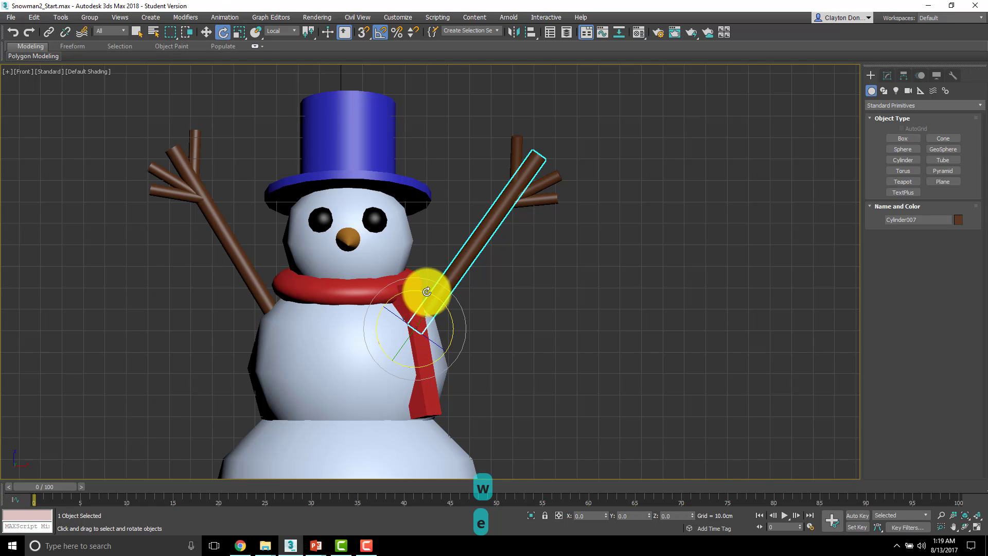
drag(426, 288, 434, 309)
key(w)
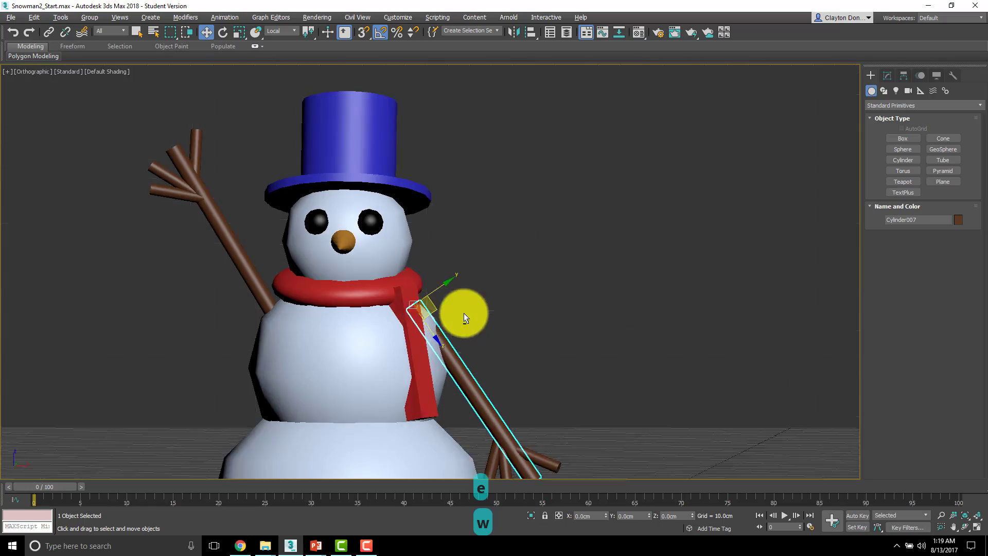
alt+middle_drag(463, 310, 410, 307)
- Fine-tune the arm's angle, checking it from back, three-quarter and front views
key(e)
drag(457, 276, 441, 242)
alt+middle_drag(441, 242, 456, 257)
drag(456, 256, 457, 258)
alt+middle_drag(457, 259, 457, 298)
scroll(469, 265, up, 2)
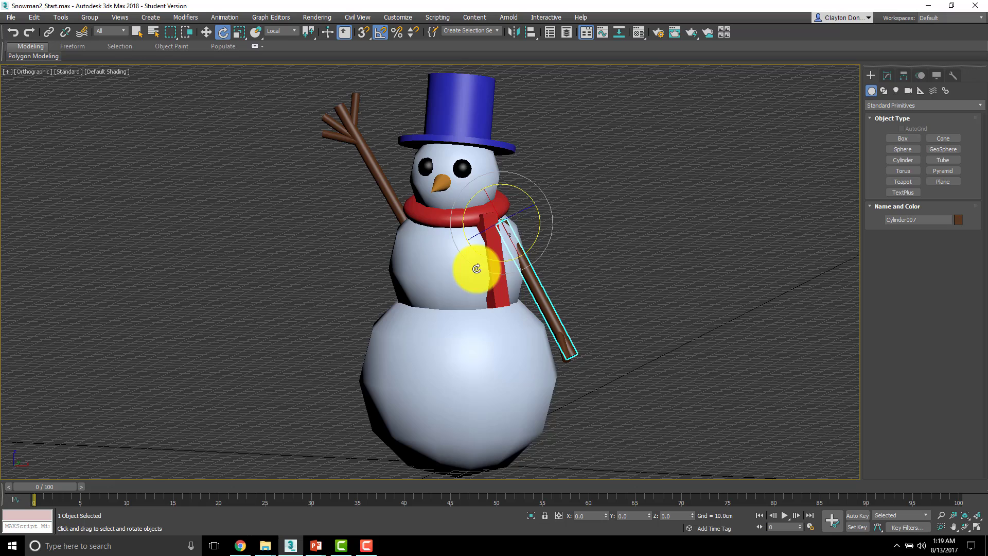
scroll(445, 266, up, 2)
key(f)
scroll(411, 287, down, 2)
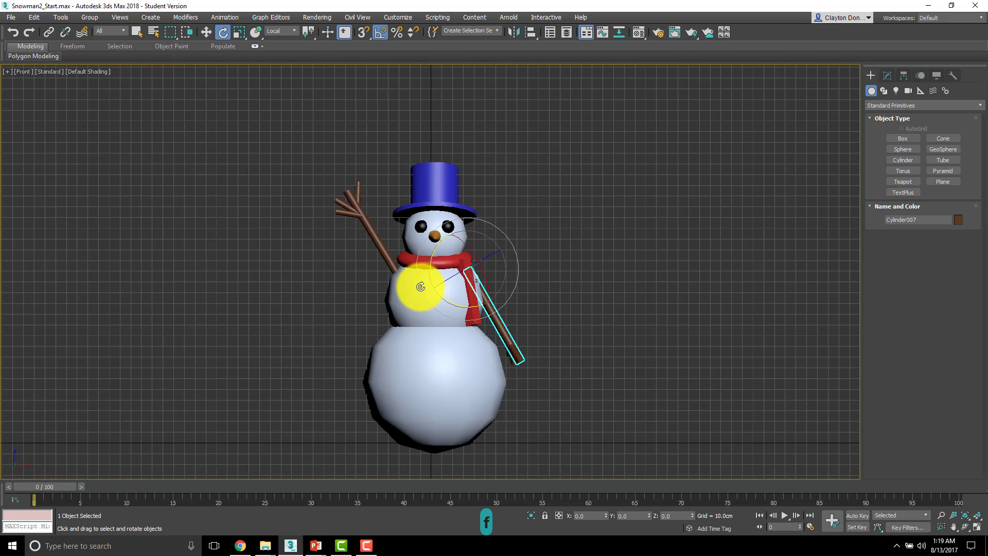
scroll(519, 273, up, 3)
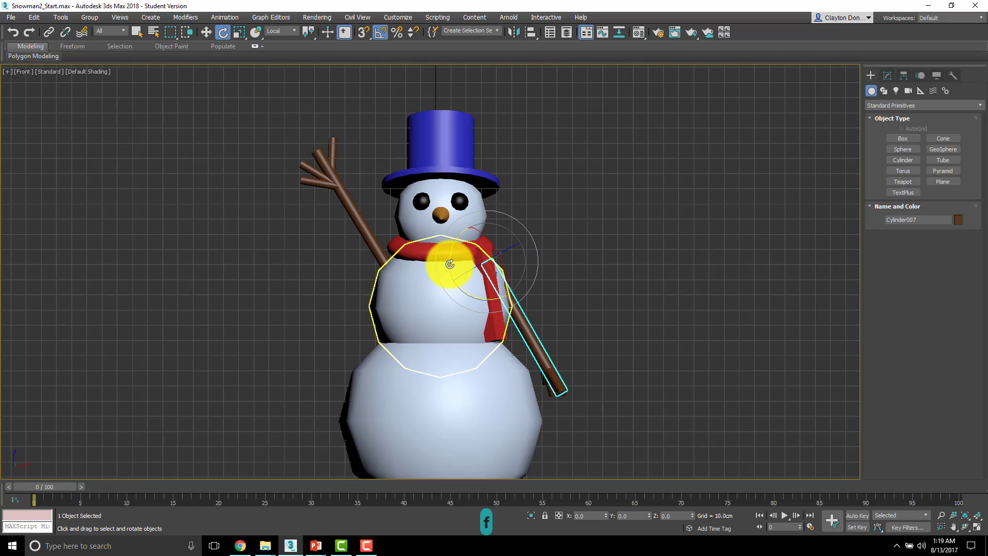
middle_drag(430, 242, 348, 196)
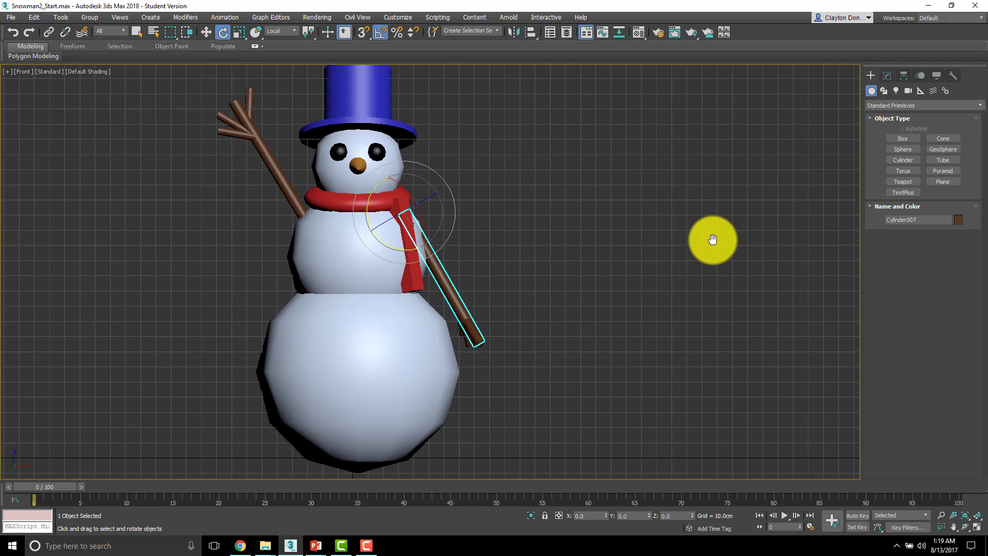
middle_drag(433, 243, 474, 247)
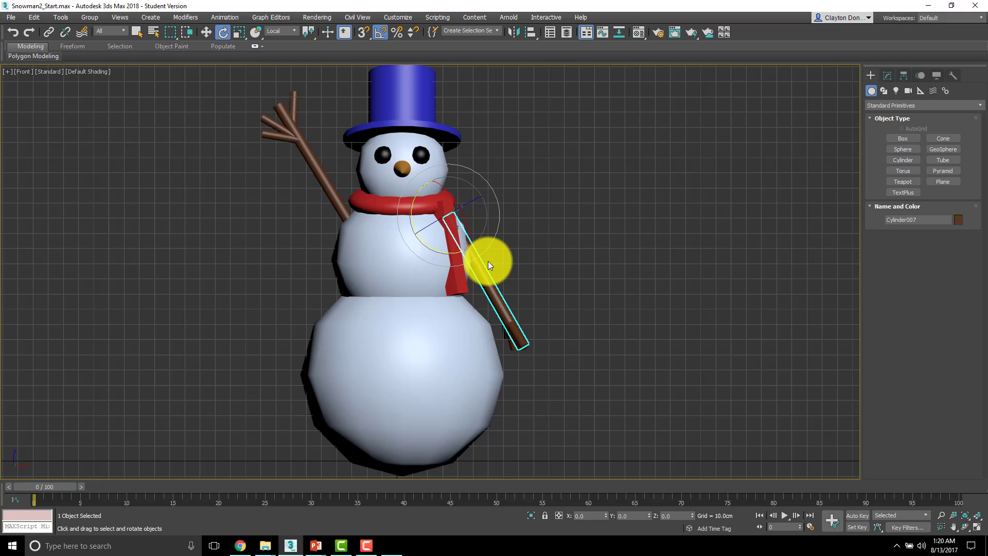
- In the Perspective view, turn on Safe Frame and pan and zoom so the snowman sits centred and larger
key(p)
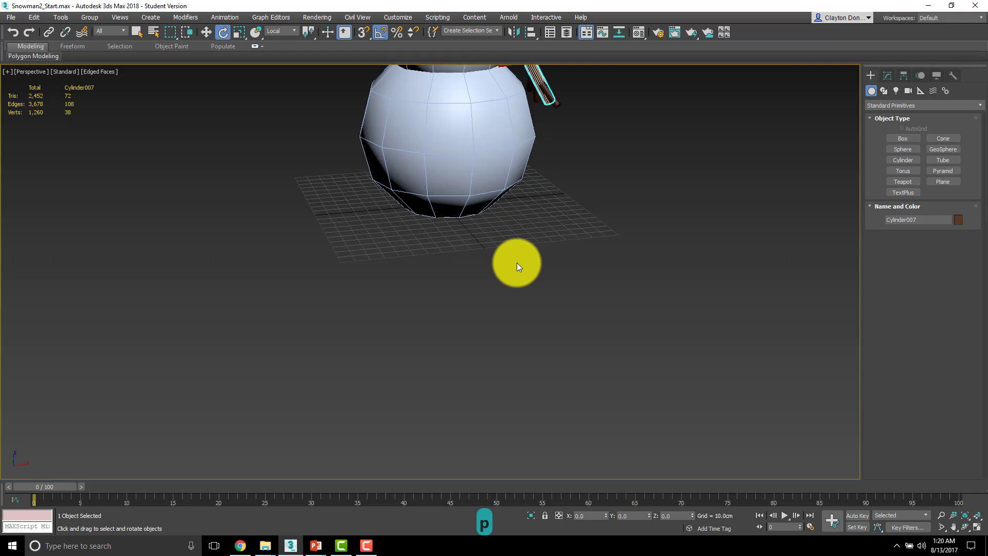
middle_drag(571, 208, 537, 388)
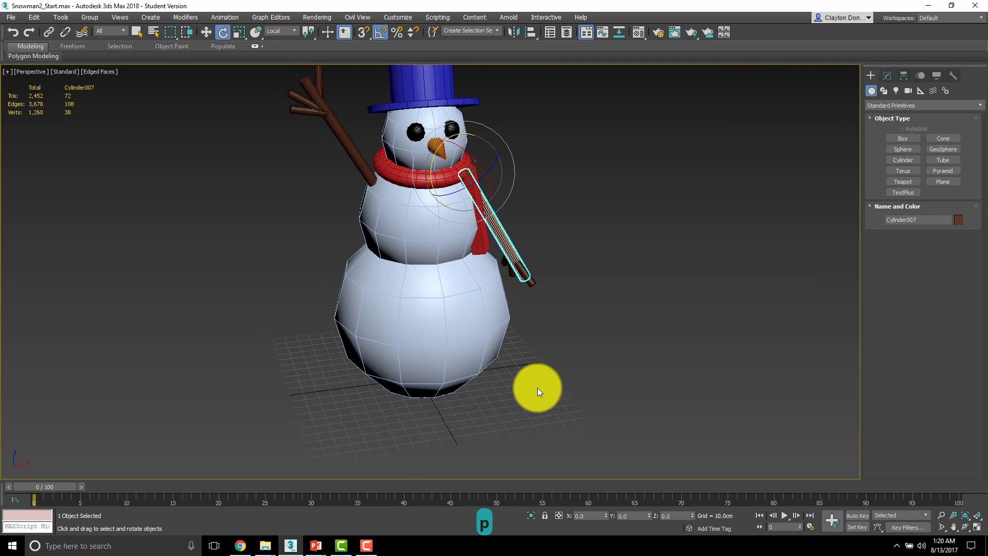
alt+middle_drag(587, 292, 578, 254)
middle_drag(585, 208, 587, 190)
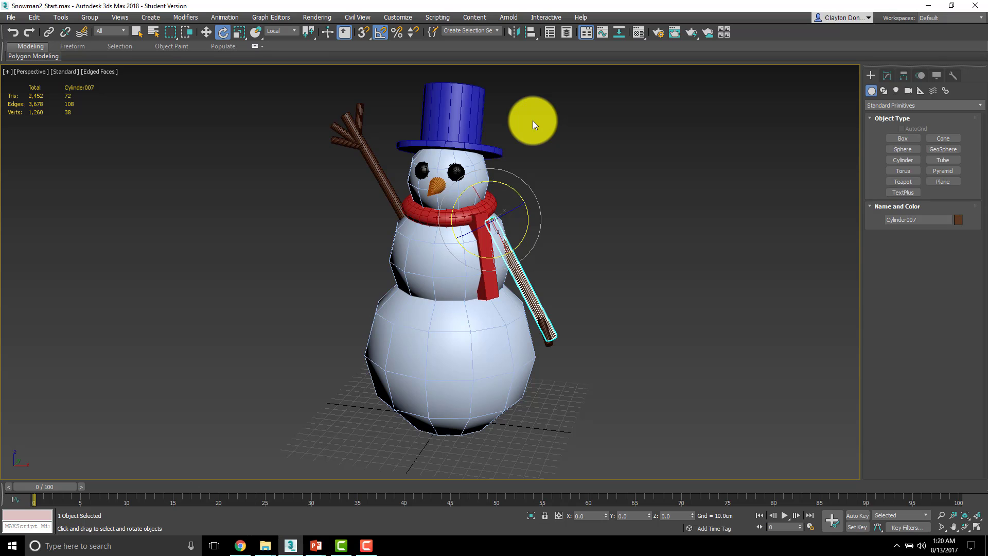
key(shift+f)
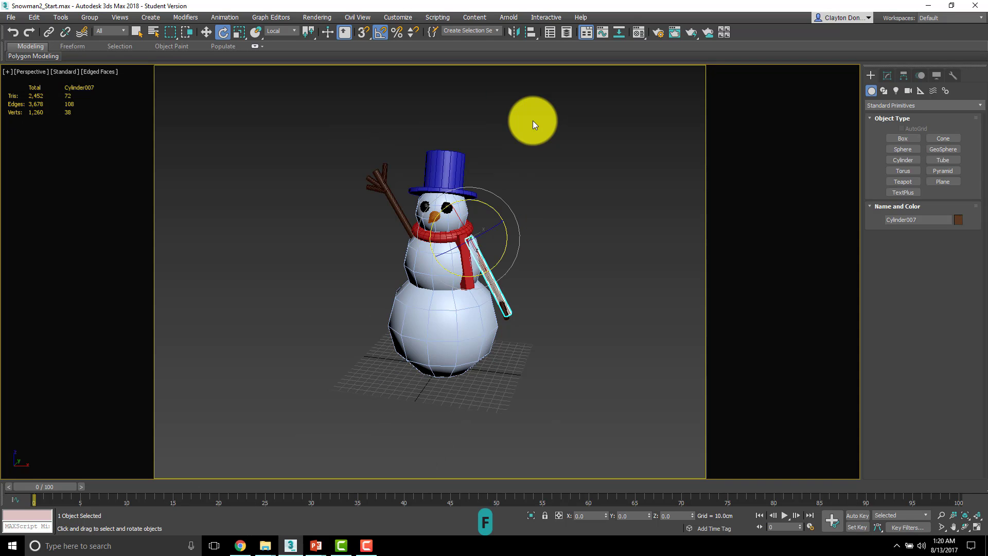
middle_drag(537, 144, 494, 177)
scroll(489, 181, up, 5)
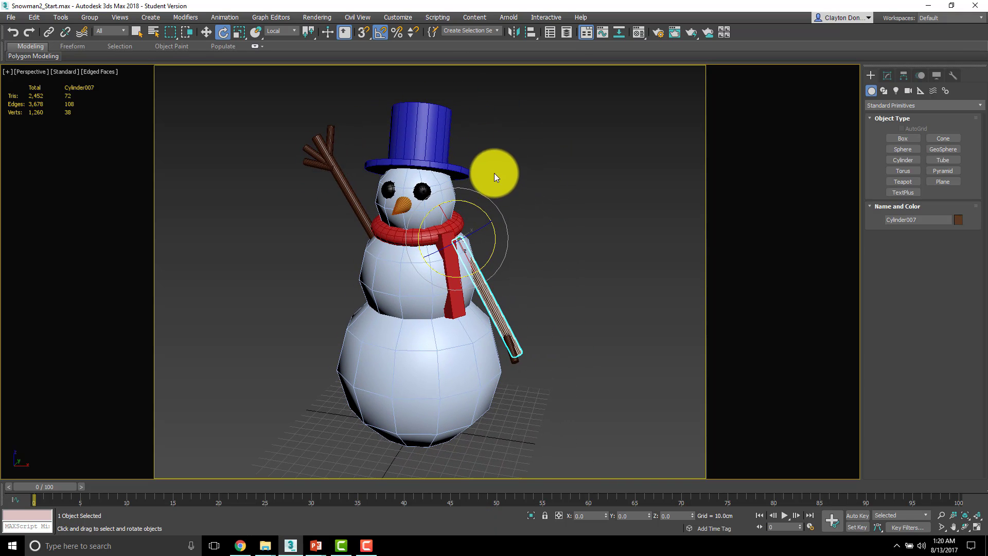
- In Render Setup, change Output Size from Custom to HDTV (video), 1920 × 1080
click(661, 33)
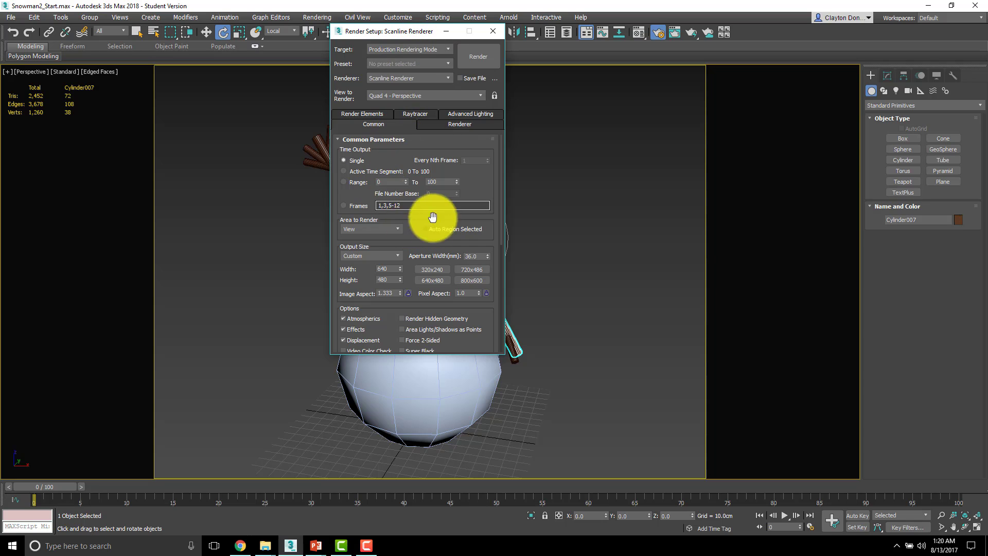
click(398, 255)
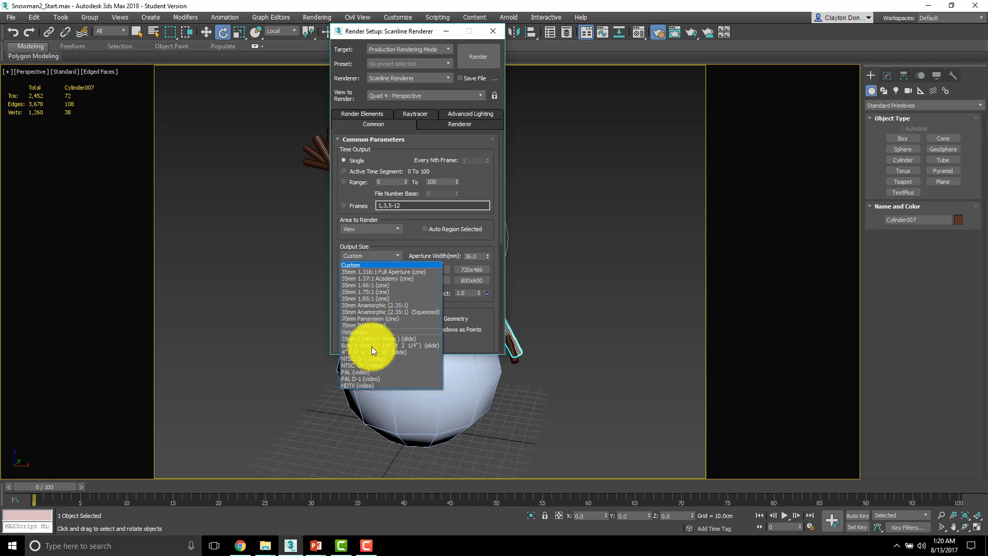
click(362, 385)
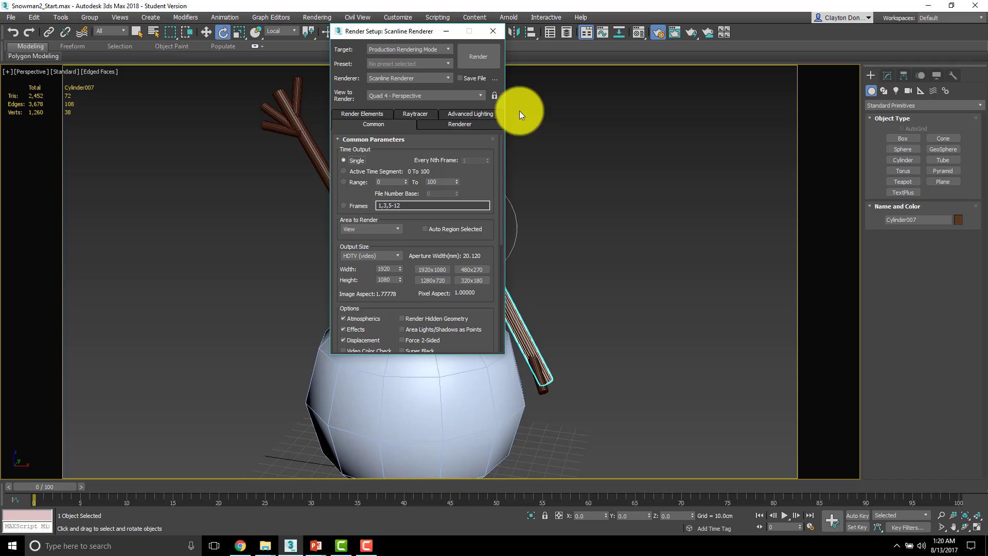
- Close Render Setup, re-toggle the safe frame, and pan and orbit the snowman toward the frame centre
click(495, 31)
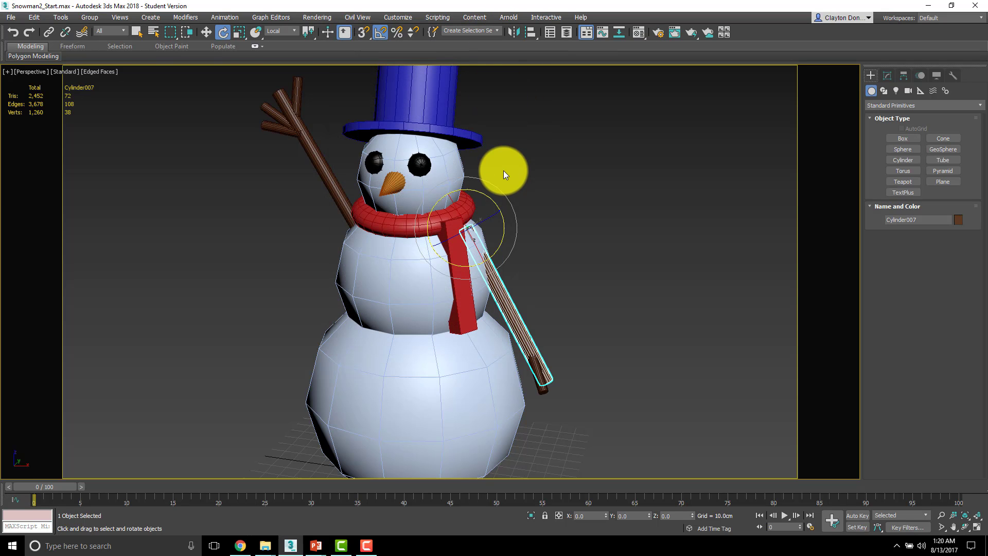
key(shift+f)
key(shift+f)
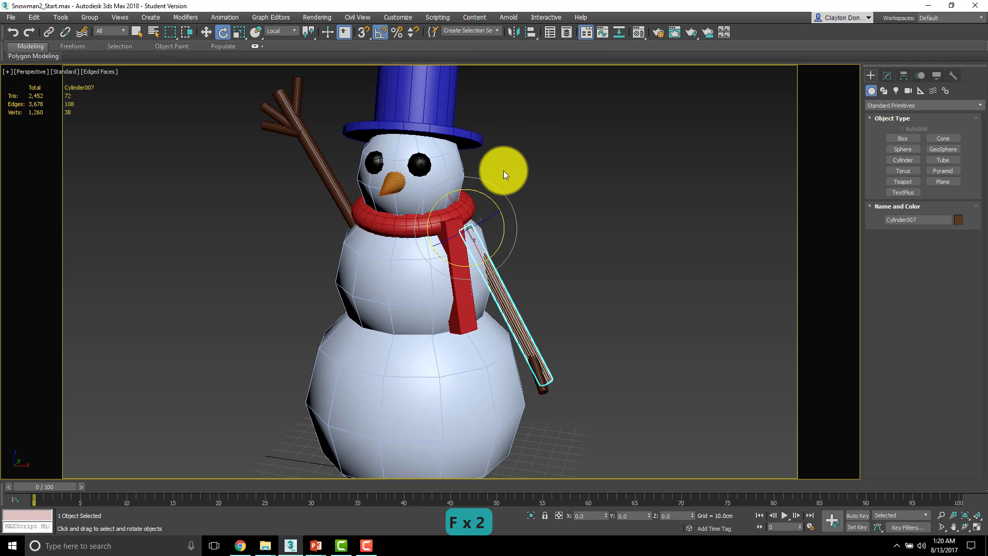
mouse_move(502, 189)
middle_down()
mouse_move(512, 159)
mouse_move(532, 222)
mouse_move(517, 195)
middle_up()
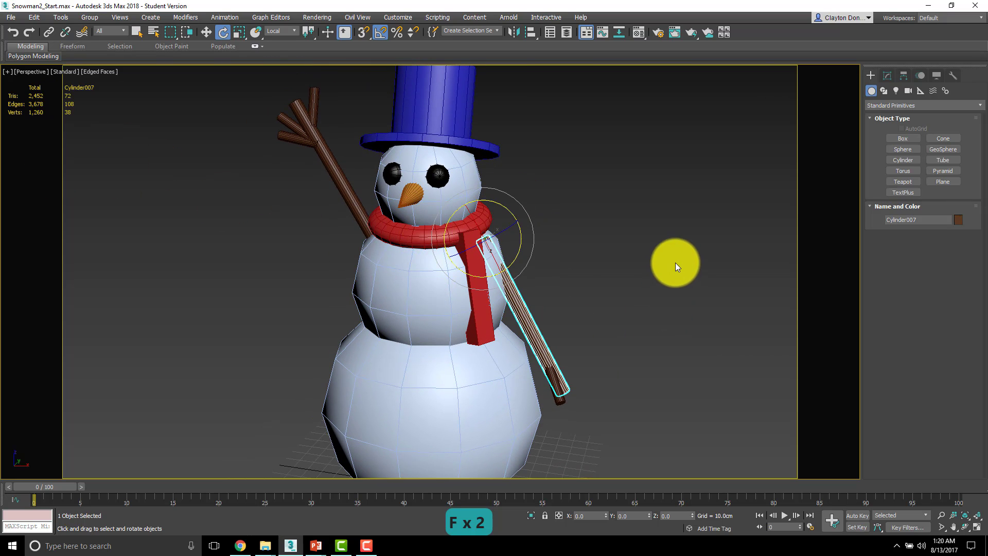
mouse_move(641, 240)
middle_down()
mouse_move(294, 231)
mouse_move(637, 232)
middle_up()
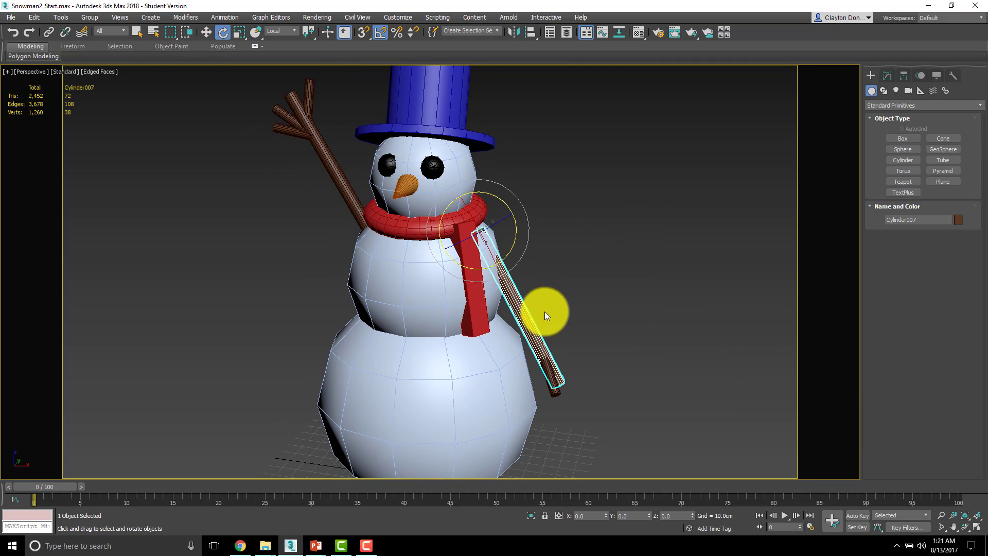
scroll(527, 310, down, 2)
scroll(532, 288, up, 2)
scroll(532, 288, down, 2)
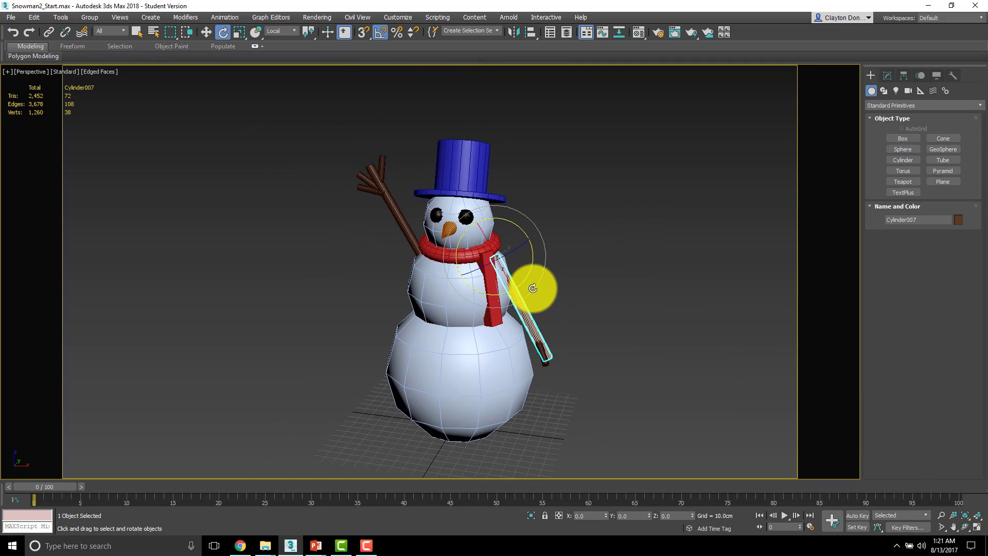
scroll(533, 288, up, 2)
scroll(545, 285, down, 2)
middle_drag(527, 301, 547, 269)
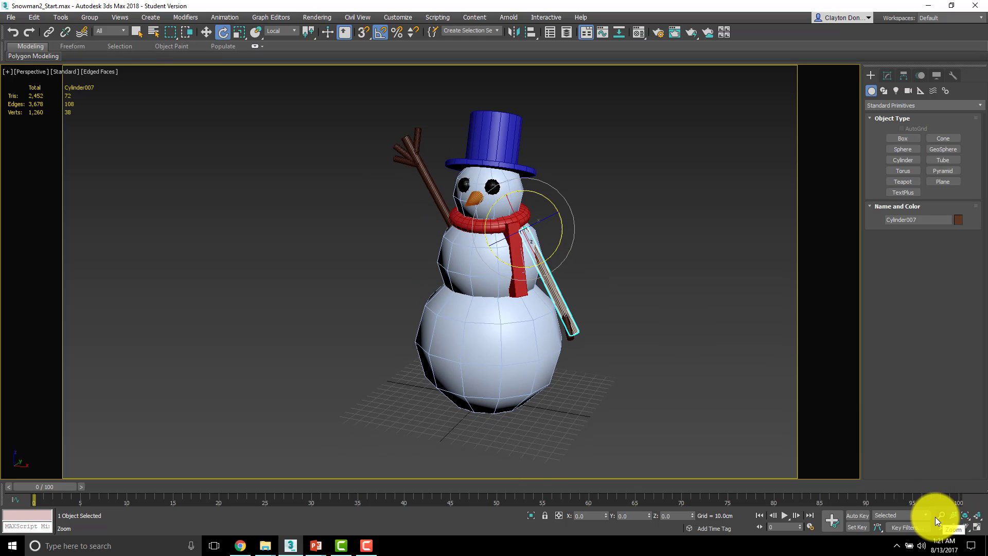
alt+middle_drag(566, 292, 512, 266)
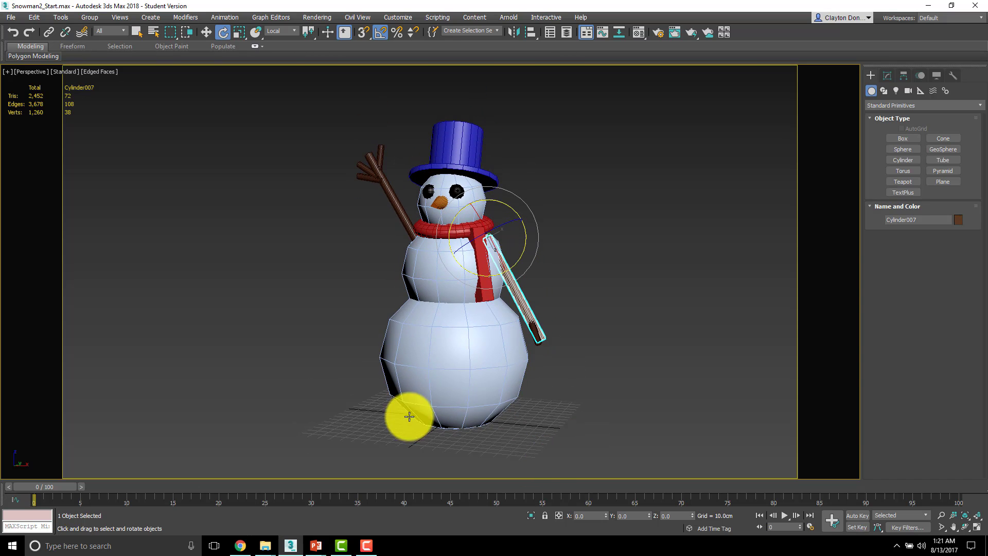
- Zoom in so the snowman fills the 16:9 safe frame, centred
click(940, 516)
drag(569, 282, 570, 280)
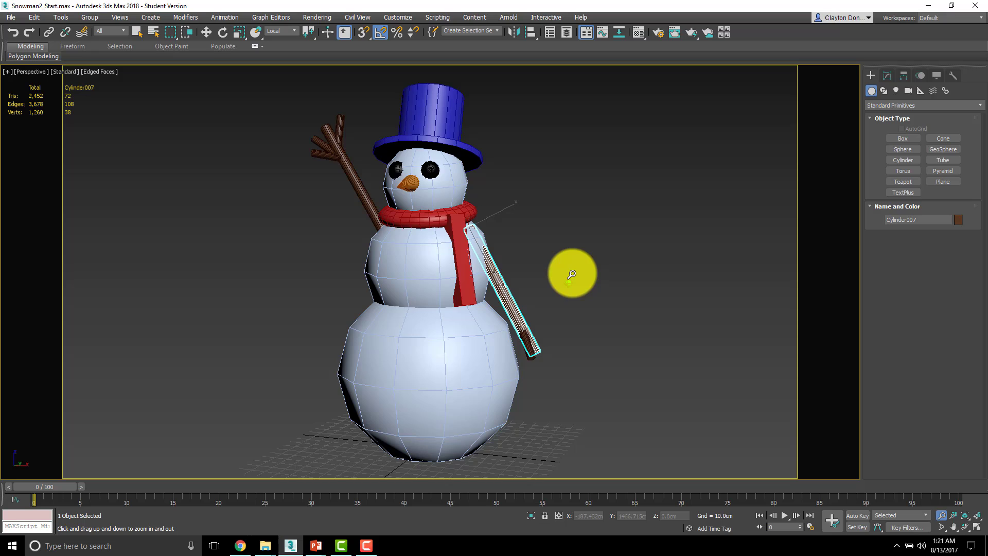
drag(571, 274, 593, 273)
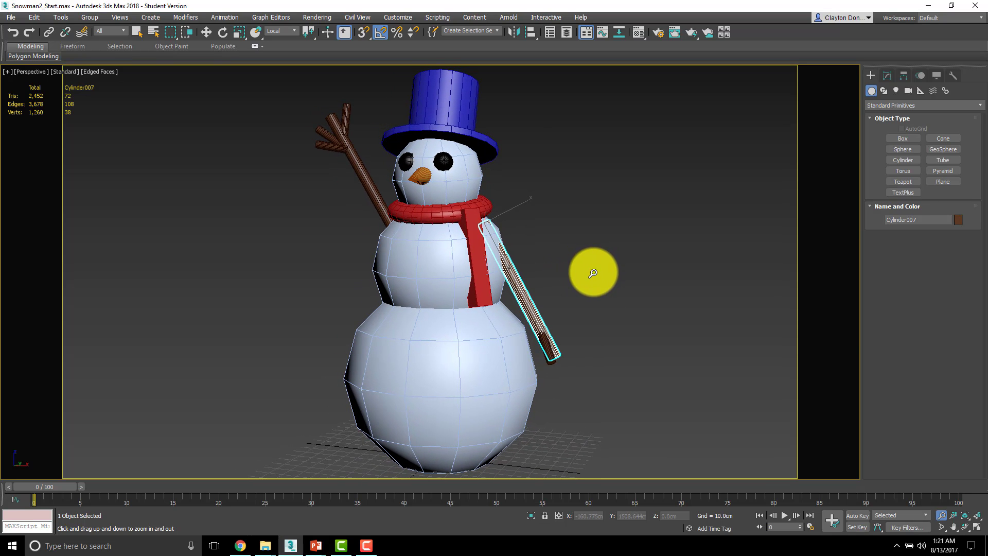
middle_drag(580, 269, 590, 268)
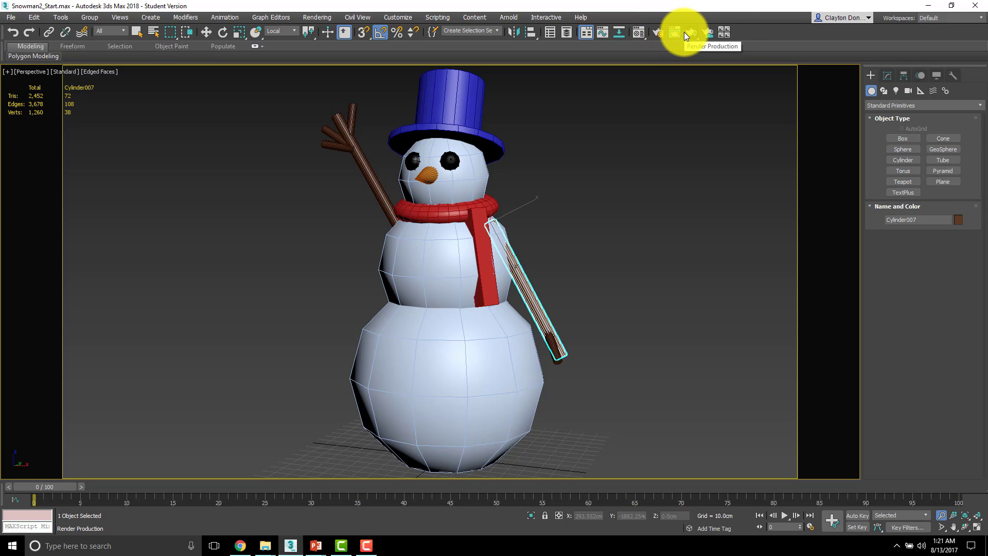
- Render the perspective view with F9 and choose PNG as the save type
key(F9)
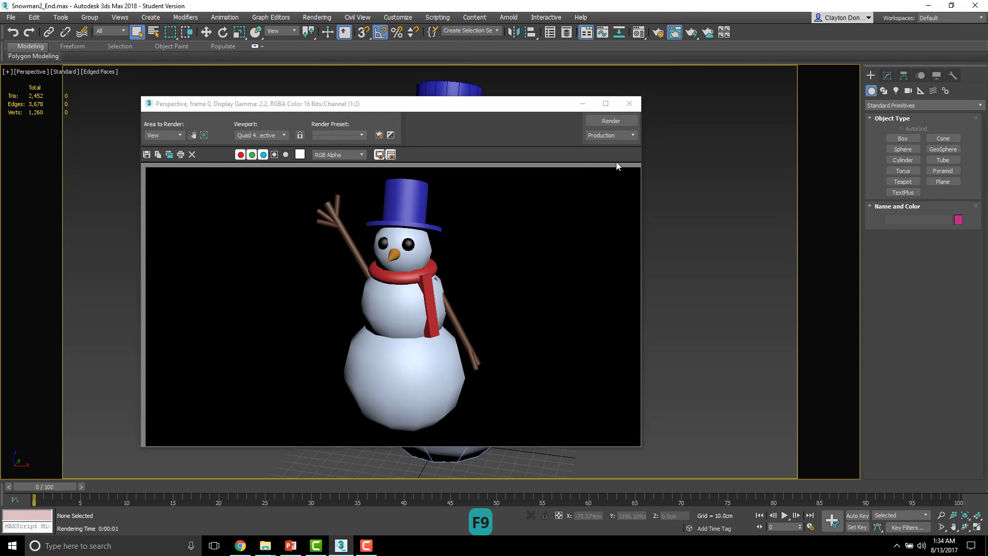
click(147, 155)
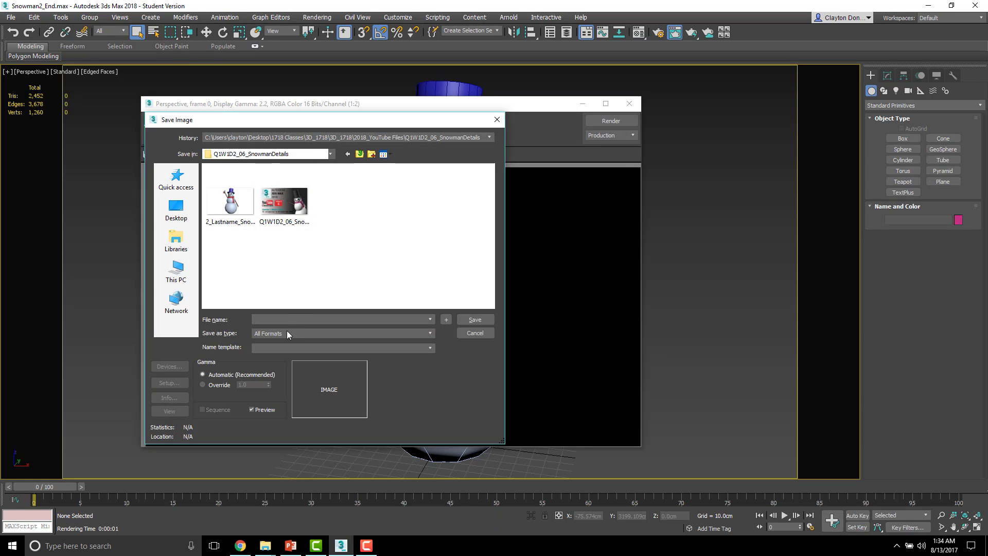
click(286, 333)
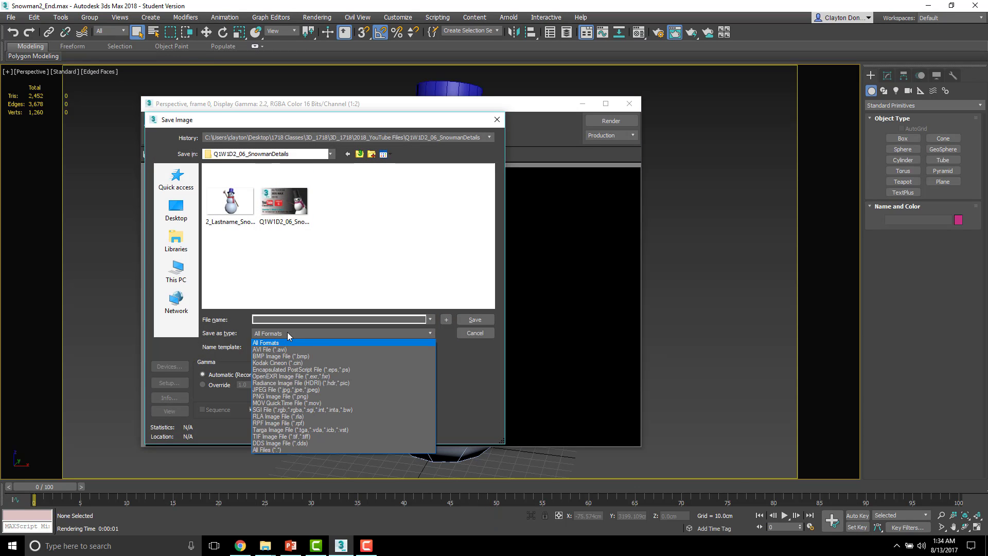
click(279, 396)
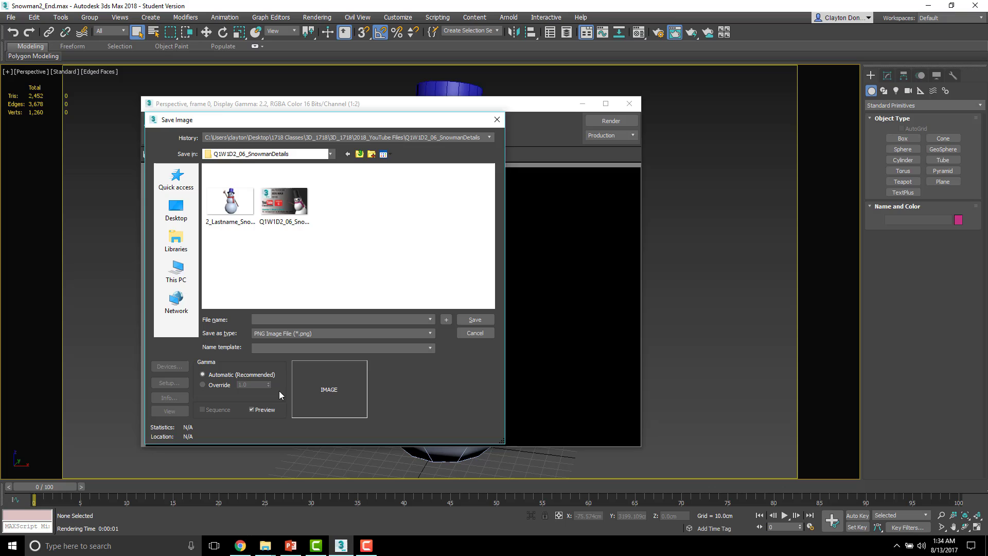
- Enter the file name 8_Lastname_Snowman, correcting the typos
click(282, 318)
text(8)
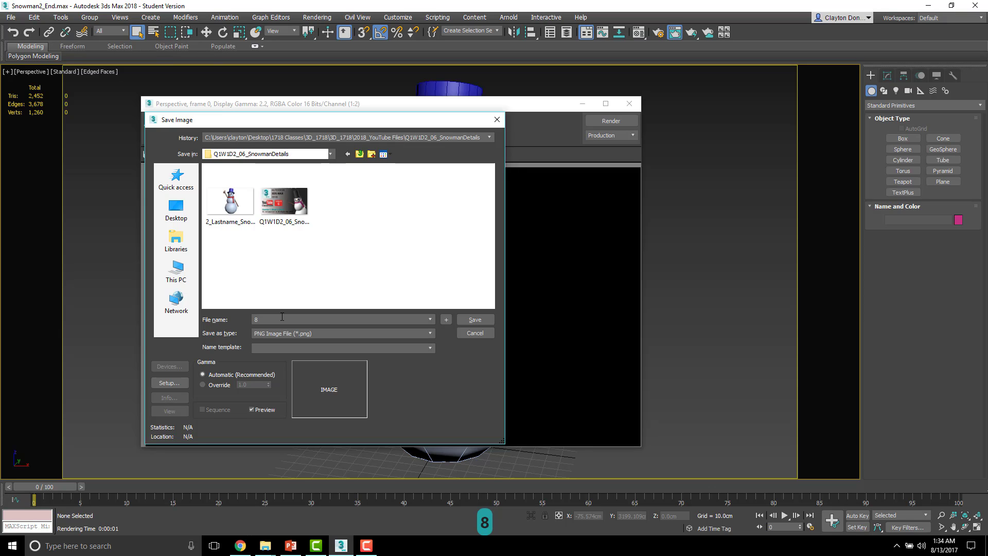
text(_)
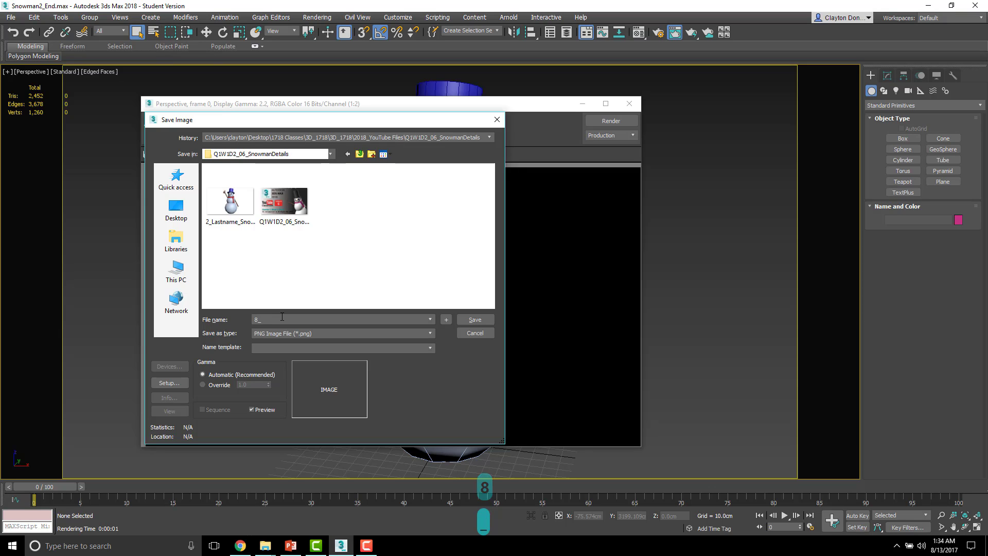
text(Lastn)
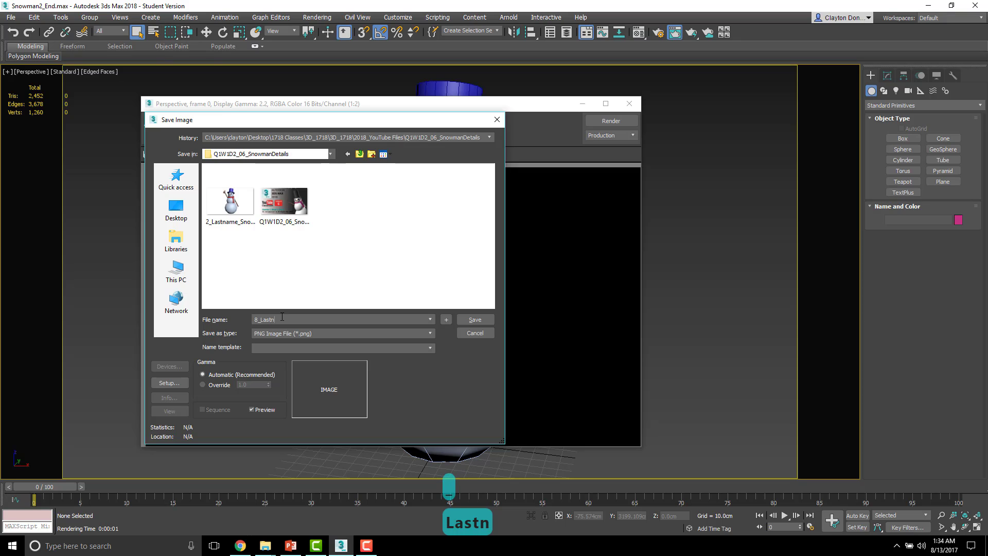
text(em)
key(BackSpace)
key(BackSpace)
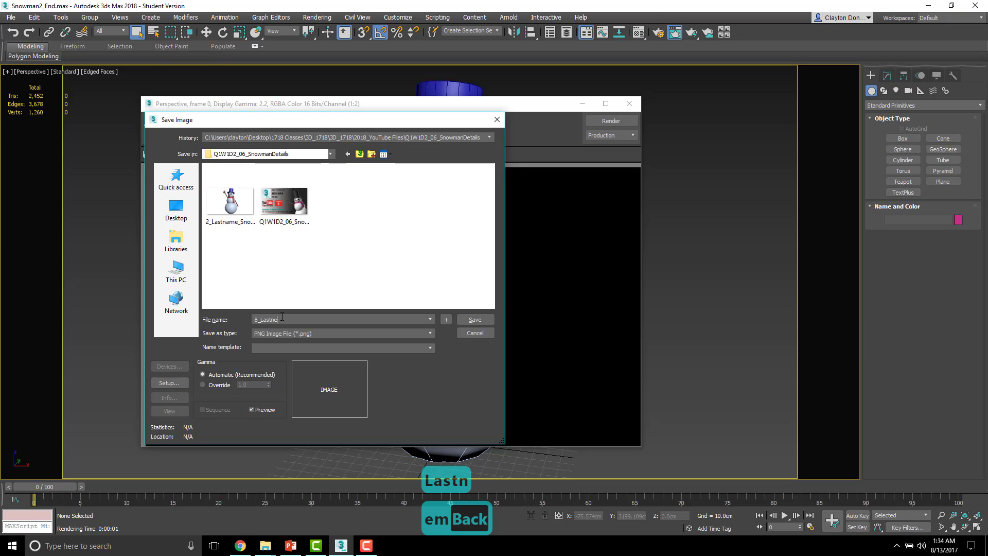
text(me)
key(BackSpace)
key(BackSpace)
text(ame)
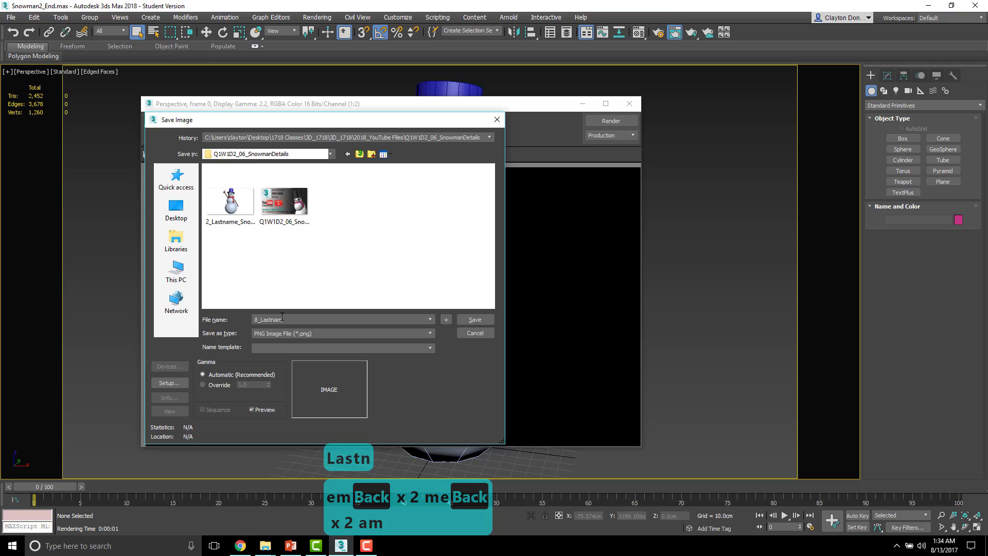
text(_)
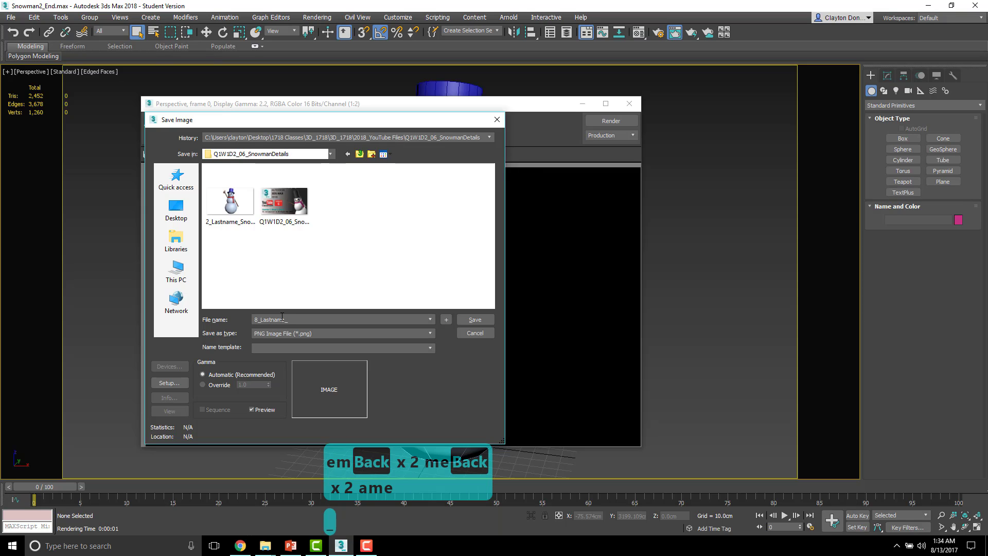
text(Snowman)
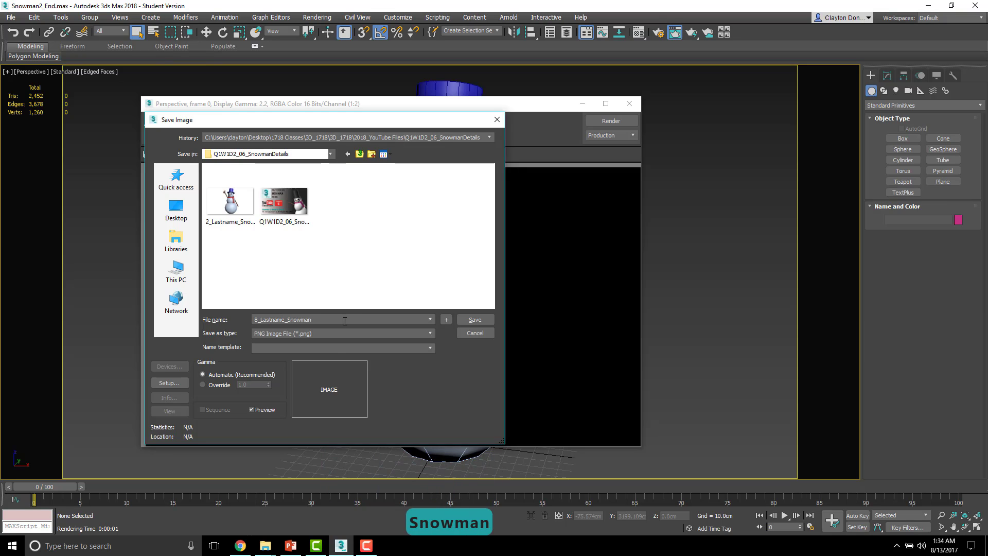
- Save the PNG as 8_Lastname_Snowman with RGB 24 bit and alpha channel kept
click(490, 319)
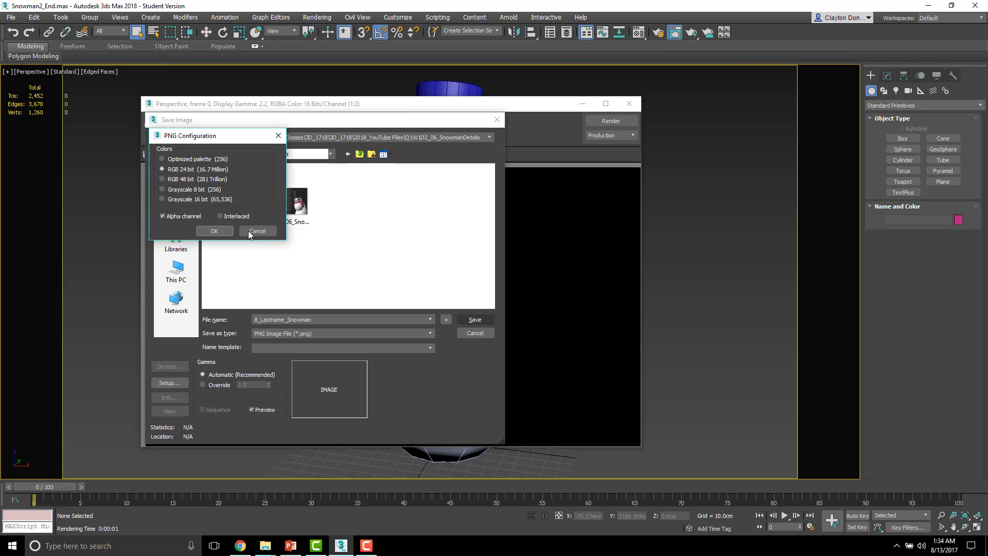
drag(225, 141, 374, 191)
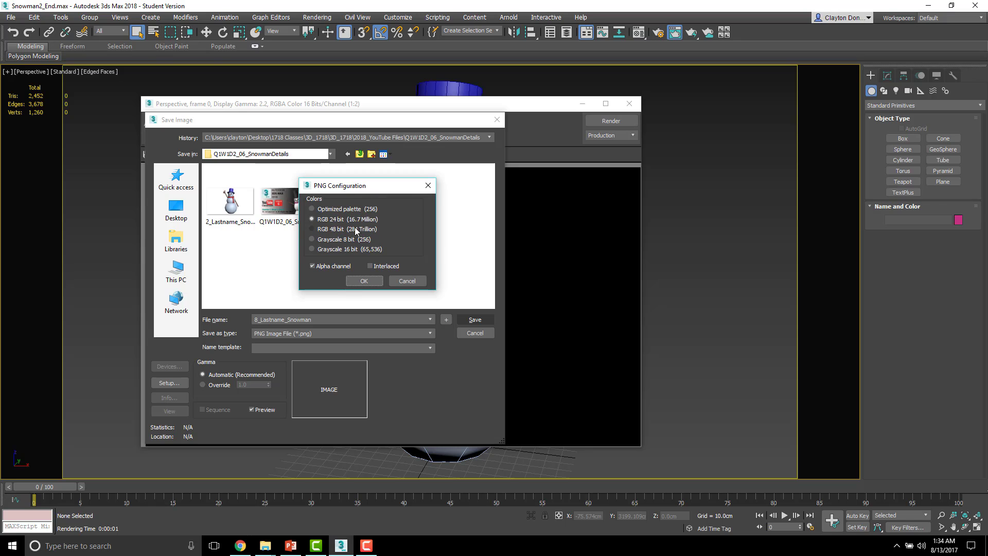
click(405, 281)
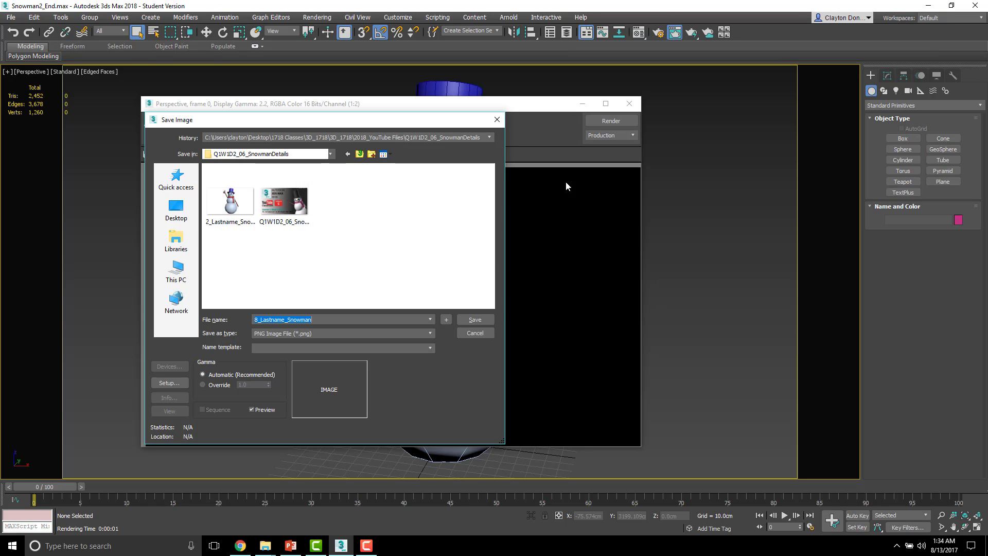
click(496, 120)
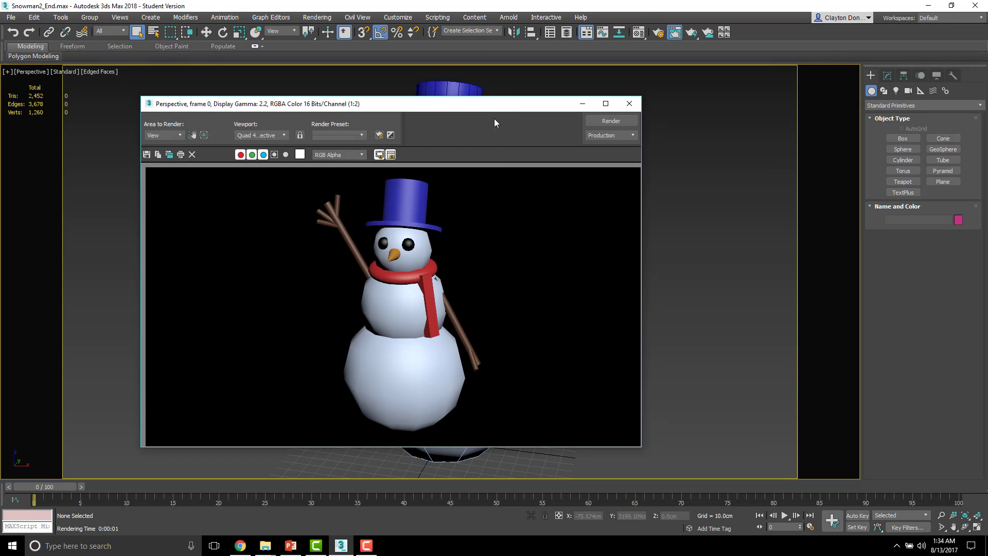
- Close the render window and drag out a large plane, Plane001, about 2205 by 1700 cm, under the snowman
click(630, 104)
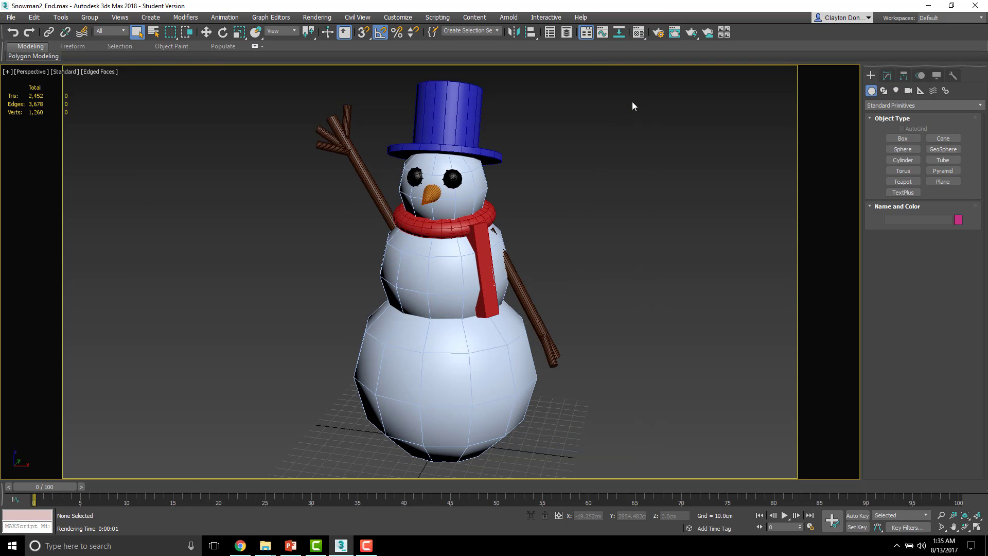
scroll(566, 315, down, 3)
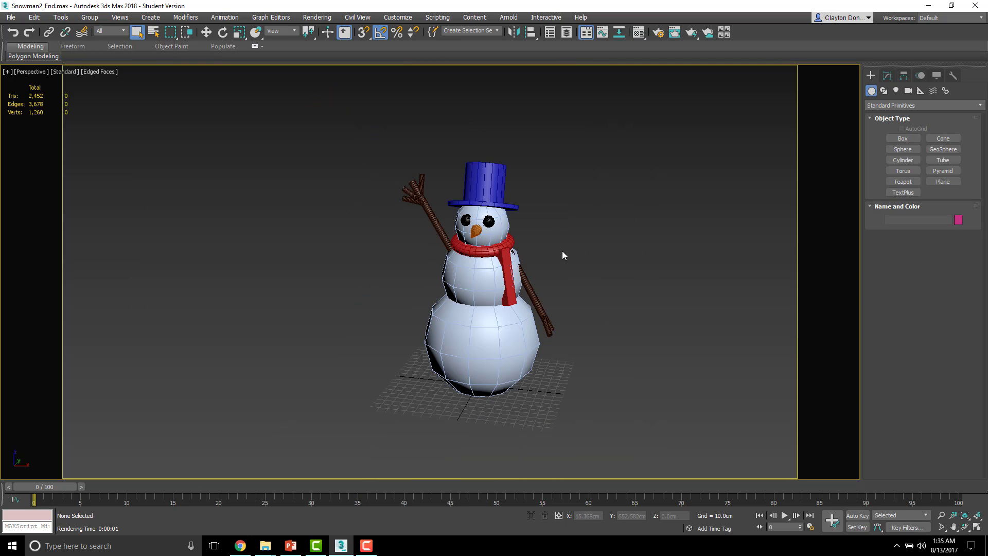
middle_drag(563, 254, 534, 275)
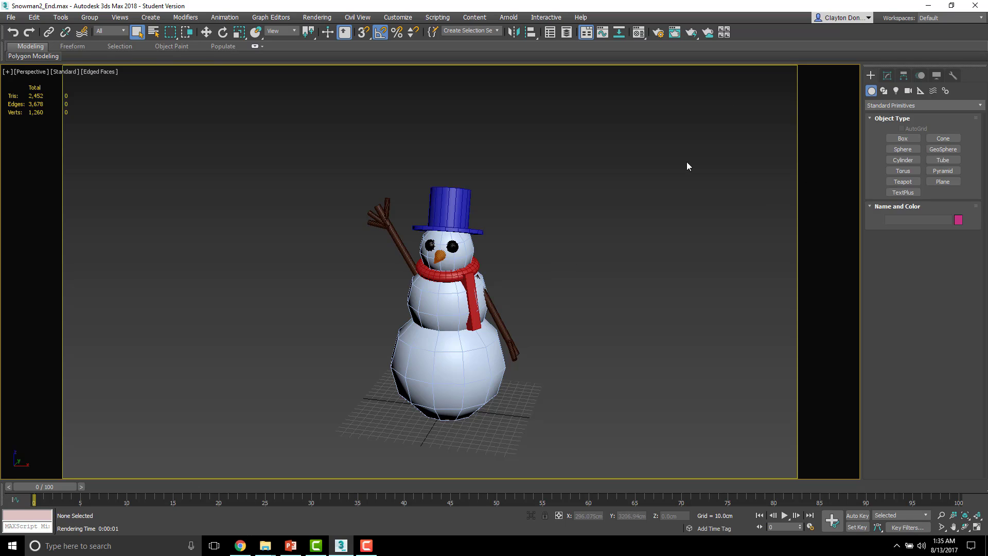
middle_drag(691, 188, 631, 183)
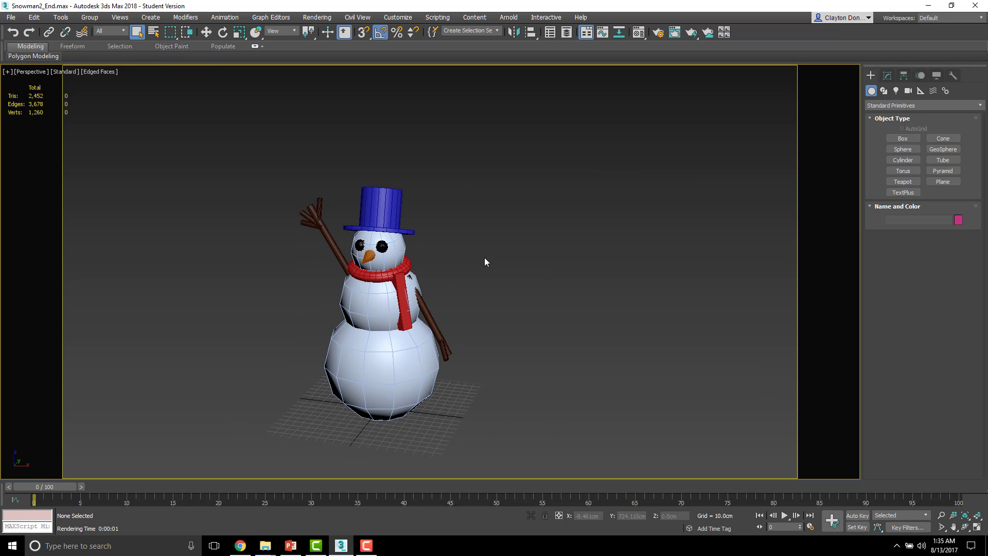
middle_drag(349, 284, 442, 227)
click(943, 181)
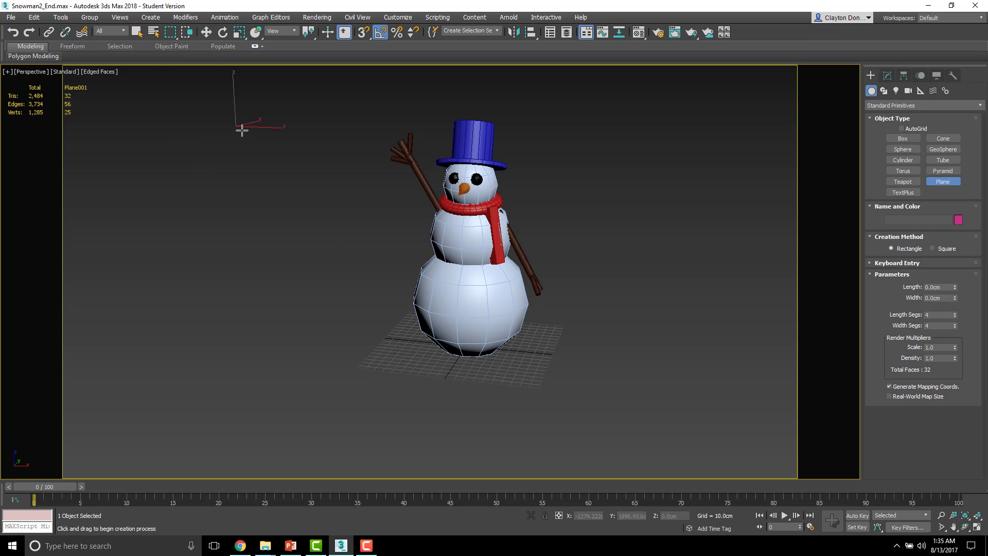
drag(243, 128, 977, 553)
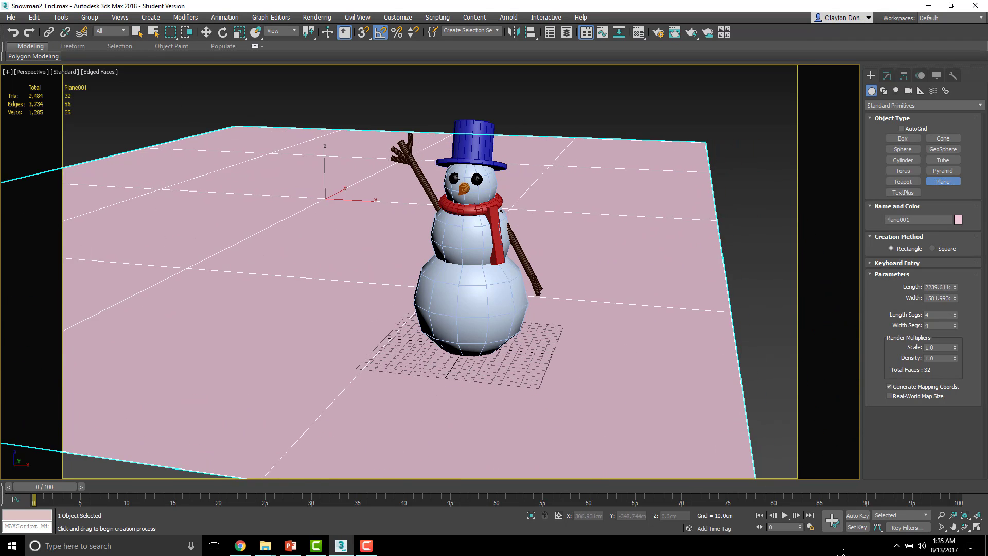
middle_drag(356, 109, 492, 160)
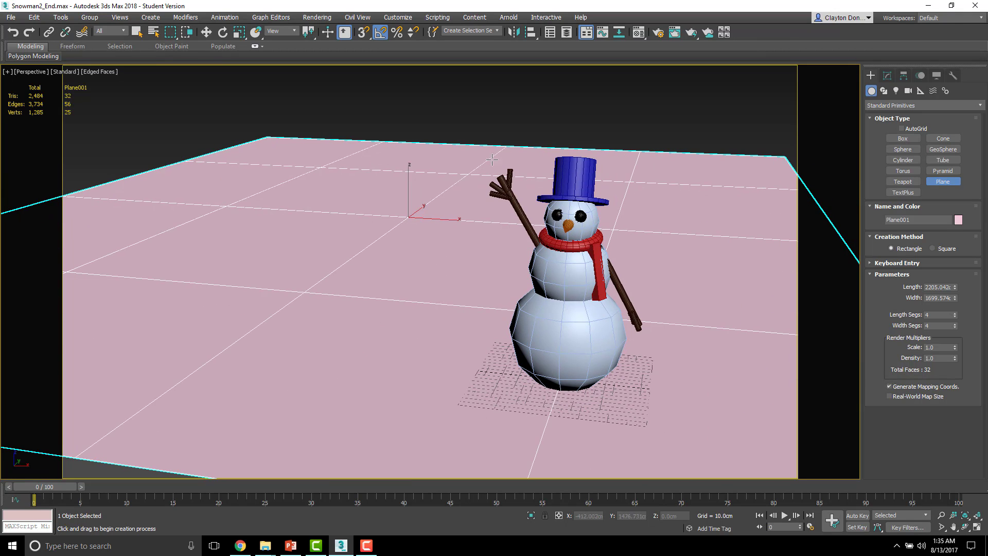
- Create a cylinder trunk in the Top view and move it left of the snowman in the Front view
click(903, 160)
middle_drag(423, 235, 390, 290)
key(t)
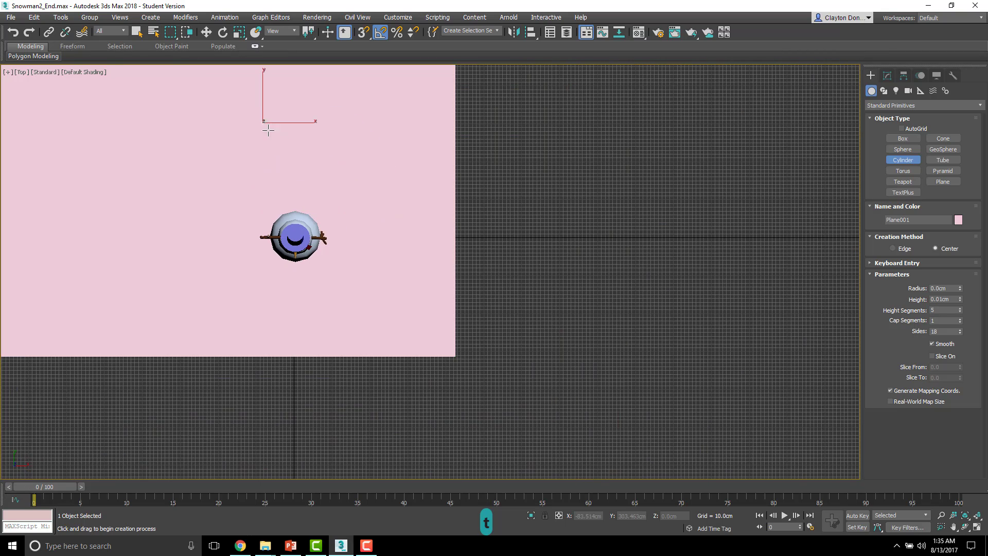
drag(268, 130, 271, 131)
click(253, 87)
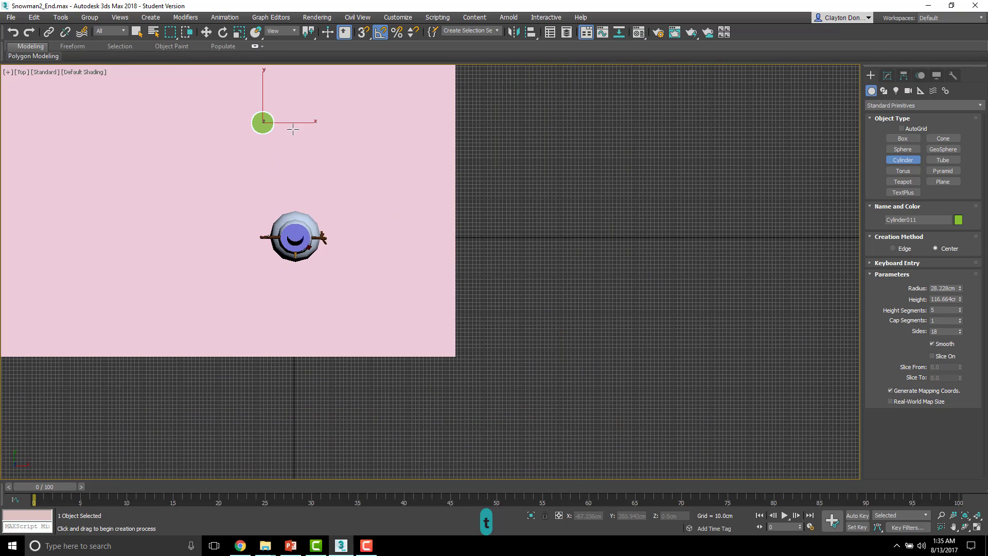
middle_drag(329, 142, 314, 193)
key(f)
scroll(530, 254, up, 3)
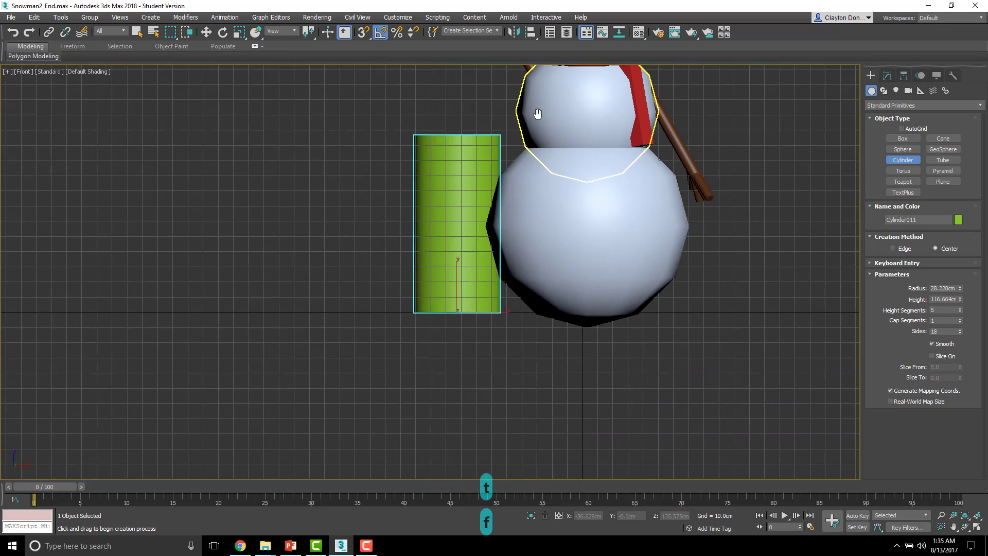
scroll(530, 254, down, 5)
key(w)
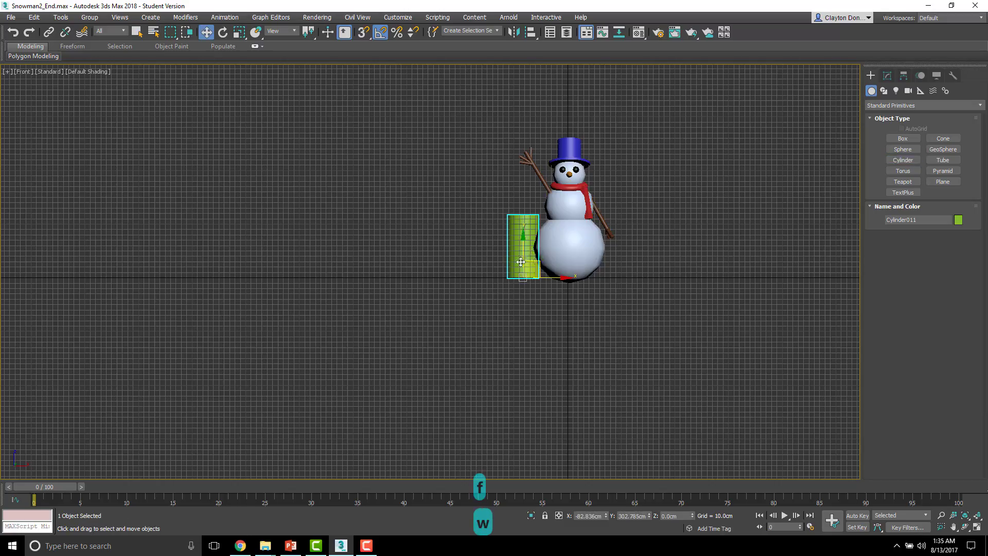
drag(530, 253, 318, 259)
- Turn off the safe frame, create a pointed cone in the Top view, and move it over the trunk
alt+middle_drag(442, 249, 486, 180)
key(p)
scroll(494, 170, up, 3)
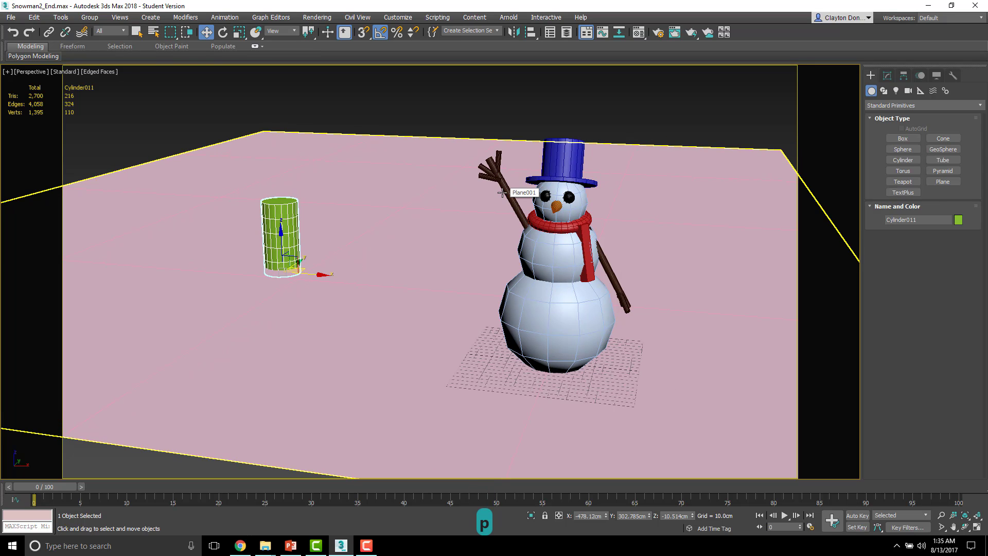
key(shift+f)
scroll(498, 198, down, 5)
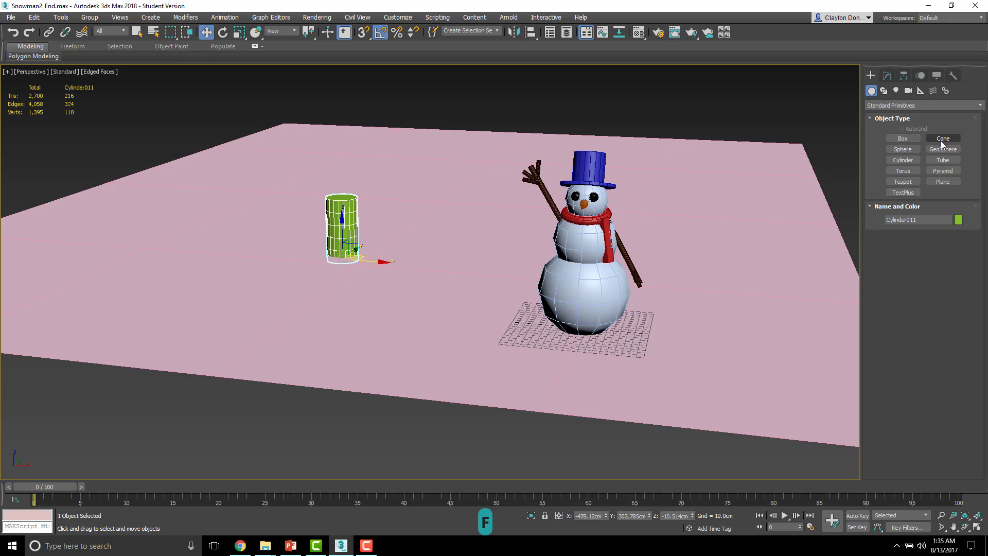
click(943, 140)
key(t)
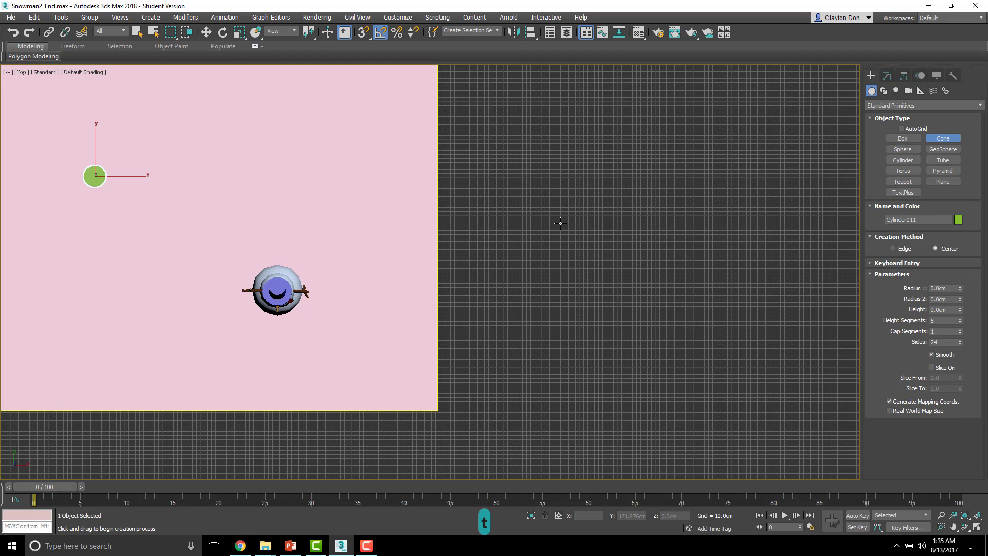
drag(633, 204, 689, 282)
click(675, 155)
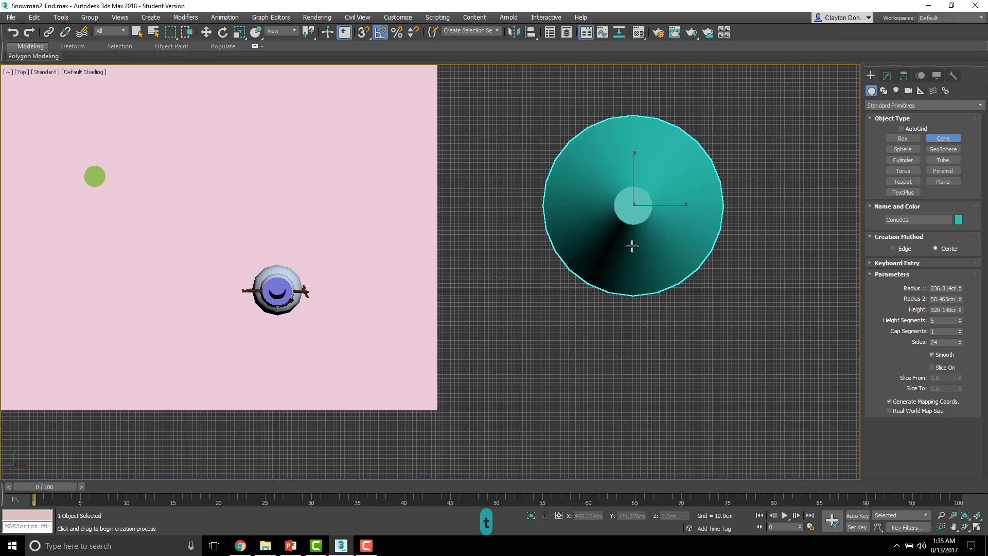
click(608, 318)
key(f)
key(w)
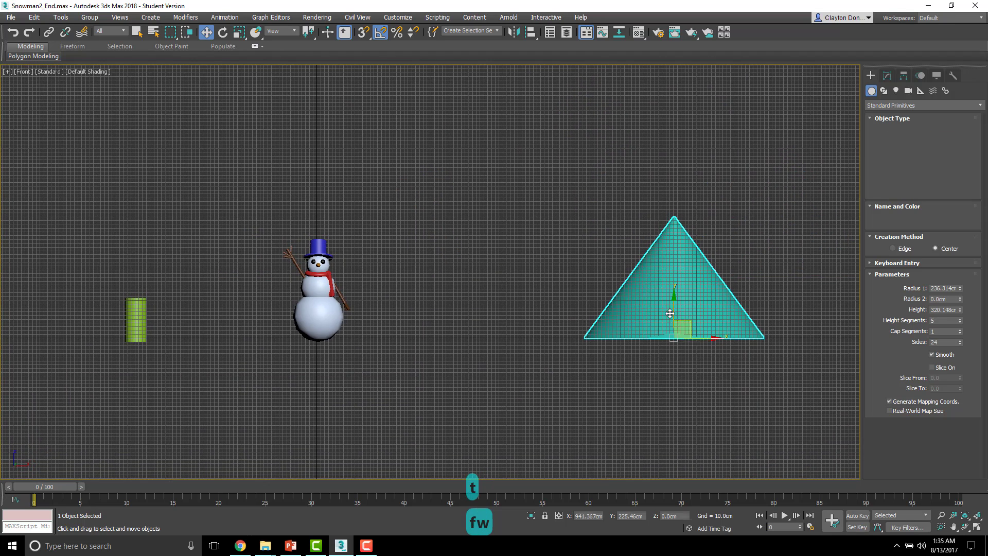
mouse_move(670, 313)
mouse_down()
mouse_move(177, 278)
mouse_move(153, 291)
mouse_move(155, 215)
mouse_up()
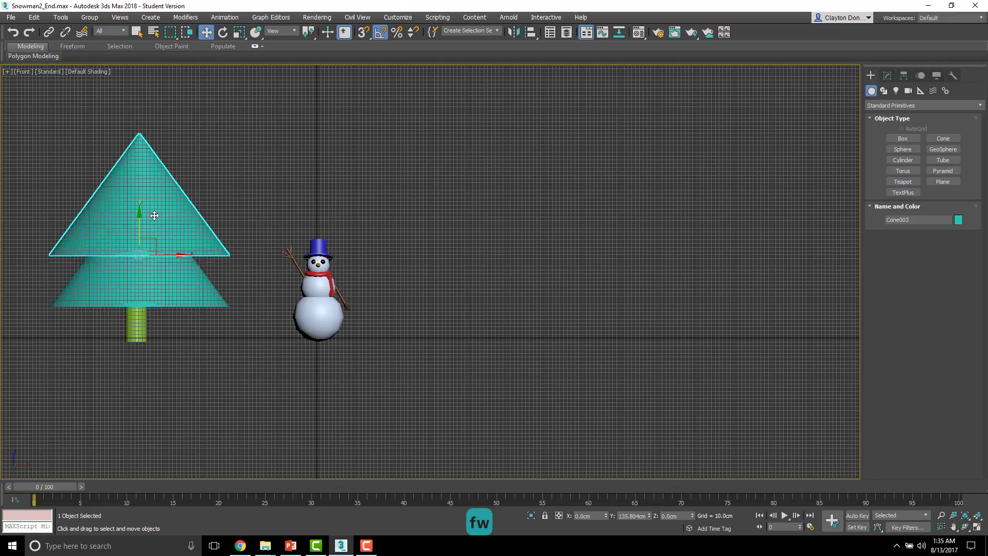
- Confirm the cone copy, then uniformly scale the upper cone, Cone003, down to about 62.8%
click(497, 316)
mouse_move(225, 233)
middle_down()
mouse_move(475, 245)
mouse_move(463, 264)
mouse_move(453, 257)
mouse_move(483, 238)
mouse_move(396, 234)
middle_up()
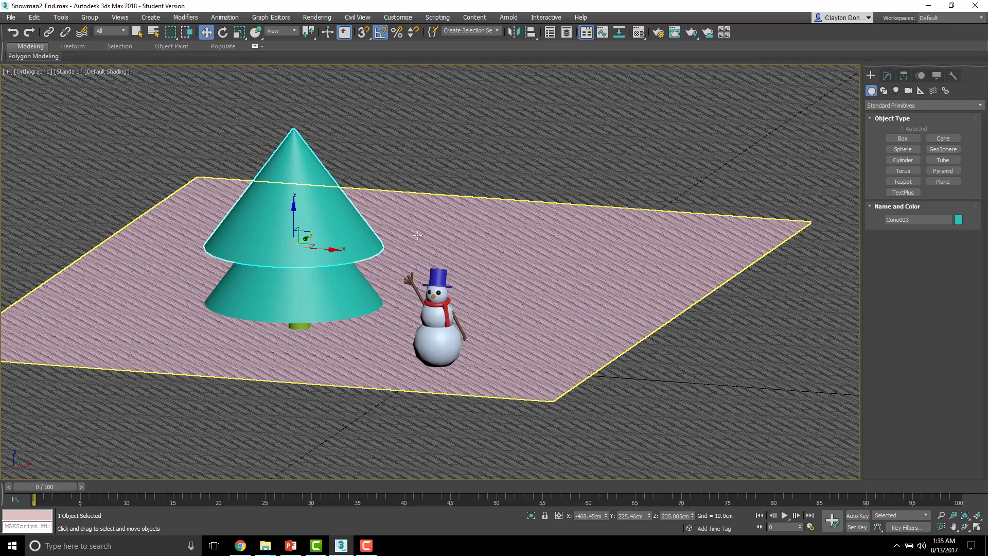
middle_drag(419, 205, 489, 249)
key(p)
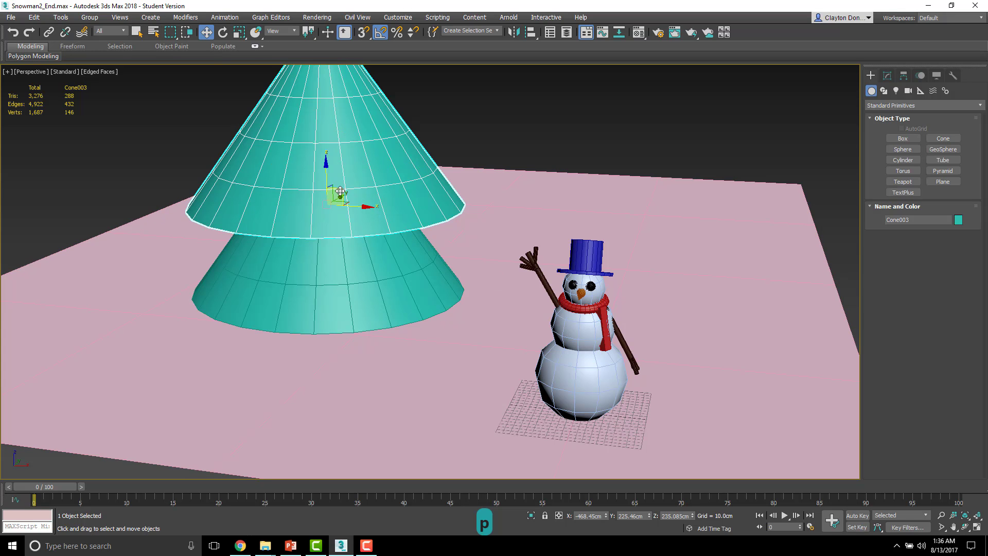
key(r)
drag(332, 205, 360, 173)
scroll(644, 170, down, 8)
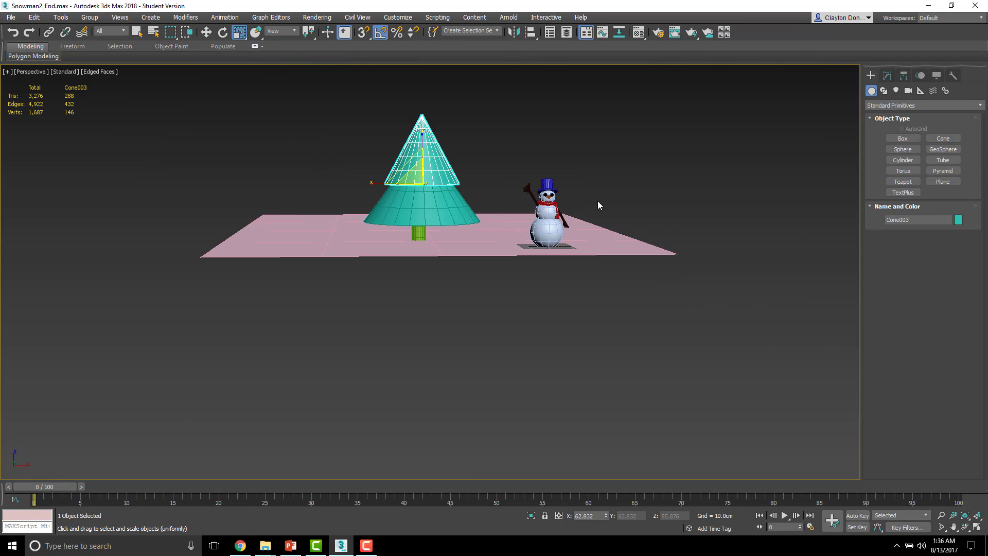
- Orbit and zoom around the snowman to bring its right stick arm into view
mouse_move(598, 203)
alt+middle_down()
mouse_move(578, 218)
mouse_move(582, 211)
alt+middle_up()
scroll(553, 249, up, 5)
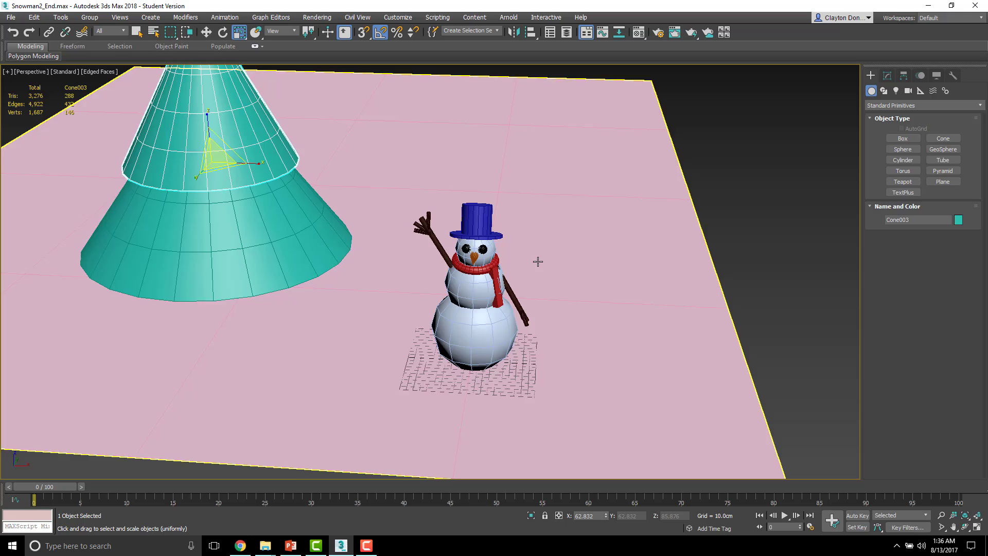
alt+middle_drag(512, 262, 502, 258)
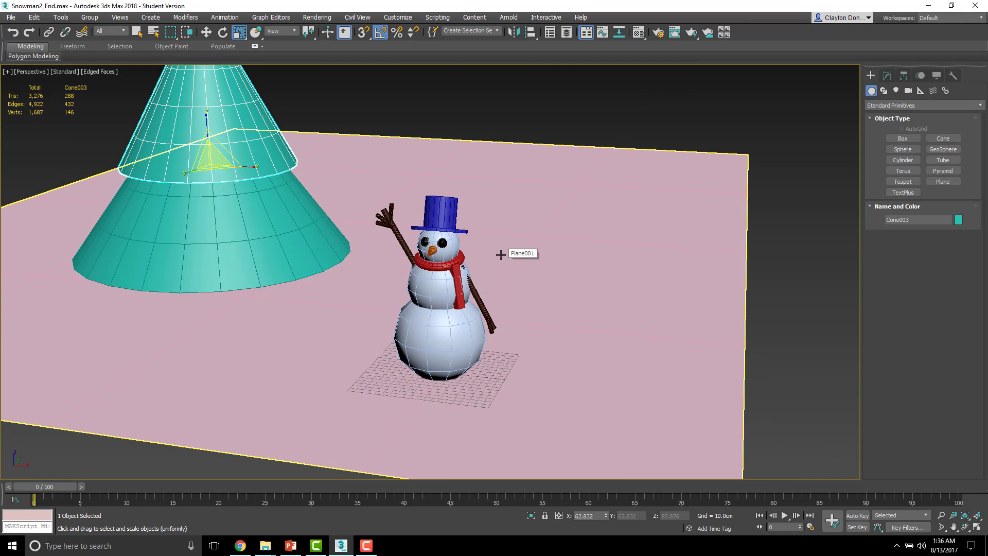
alt+middle_drag(360, 274, 369, 267)
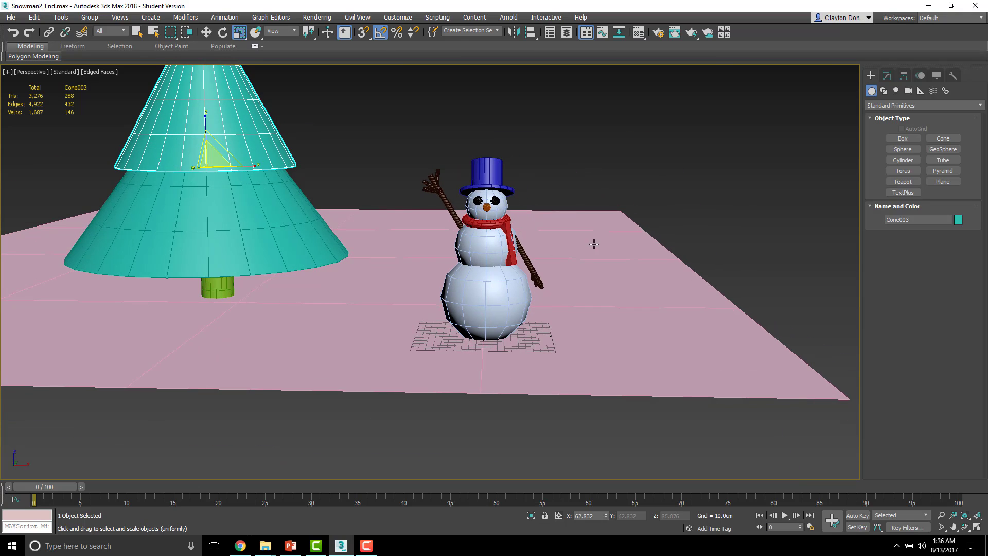
scroll(468, 228, up, 3)
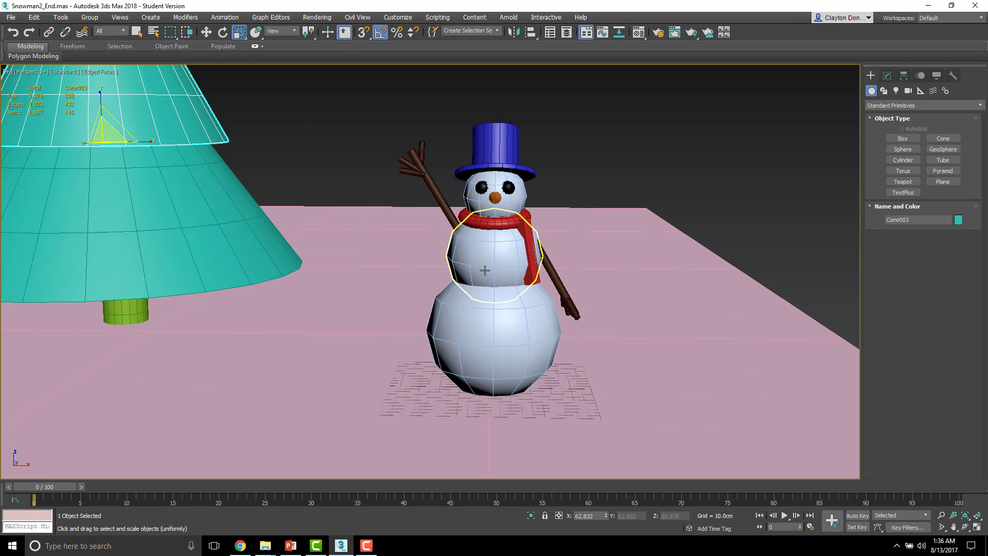
scroll(489, 269, up, 2)
alt+middle_drag(489, 269, 406, 269)
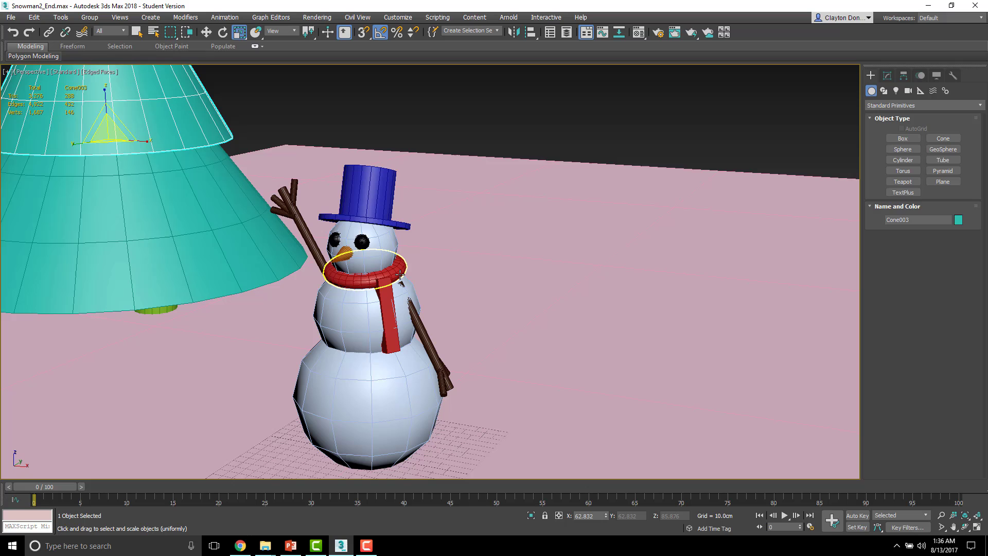
alt+middle_drag(400, 275, 462, 246)
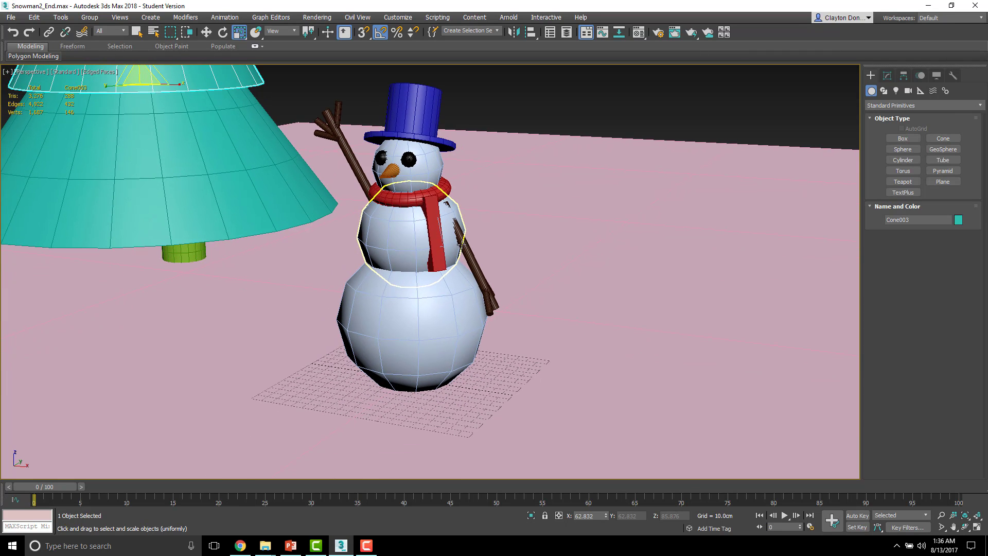
- Select the right arm, Cylinder007, and nudge it lower to X 32.822, Y 0.756, Z 159.395 cm
click(469, 251)
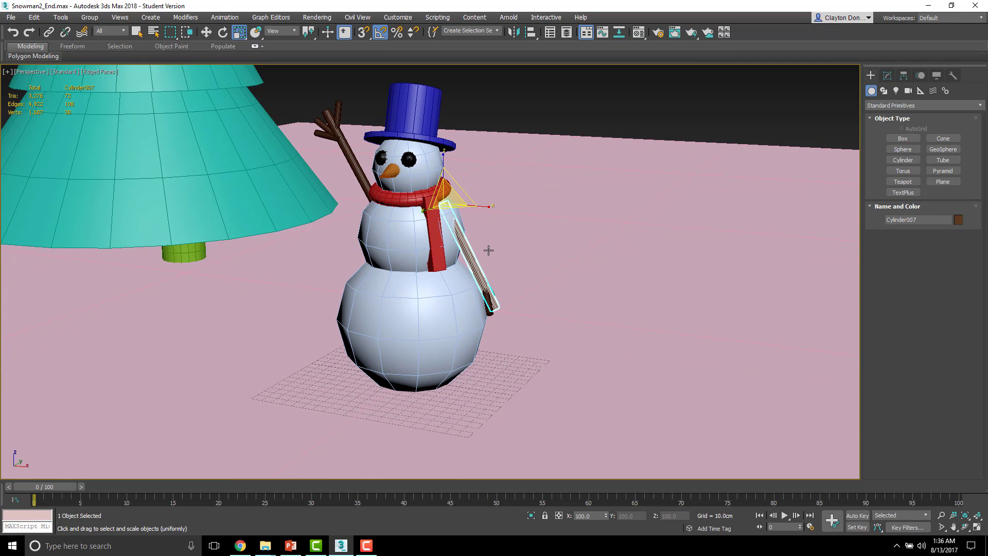
key(w)
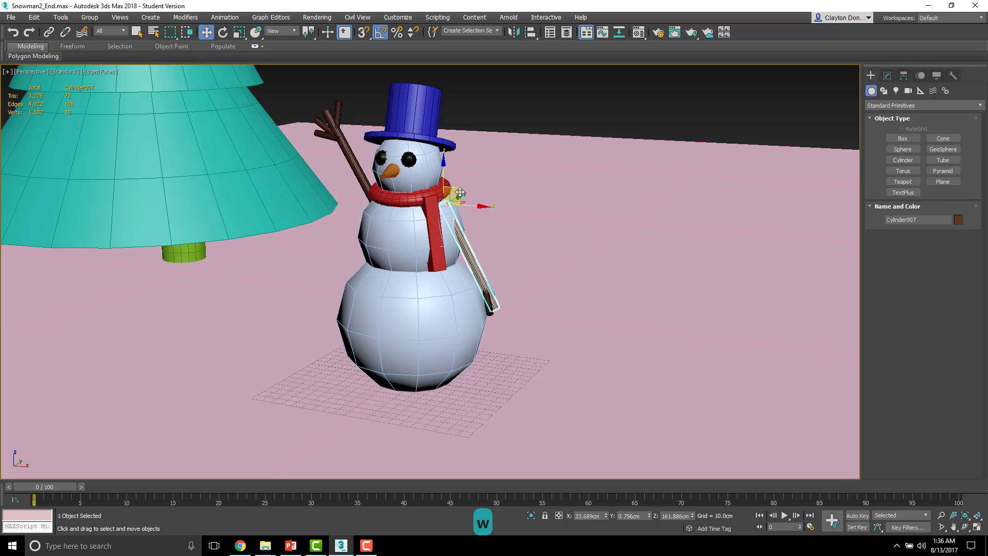
drag(449, 190, 442, 198)
alt+middle_drag(468, 219, 642, 195)
scroll(488, 222, down, 2)
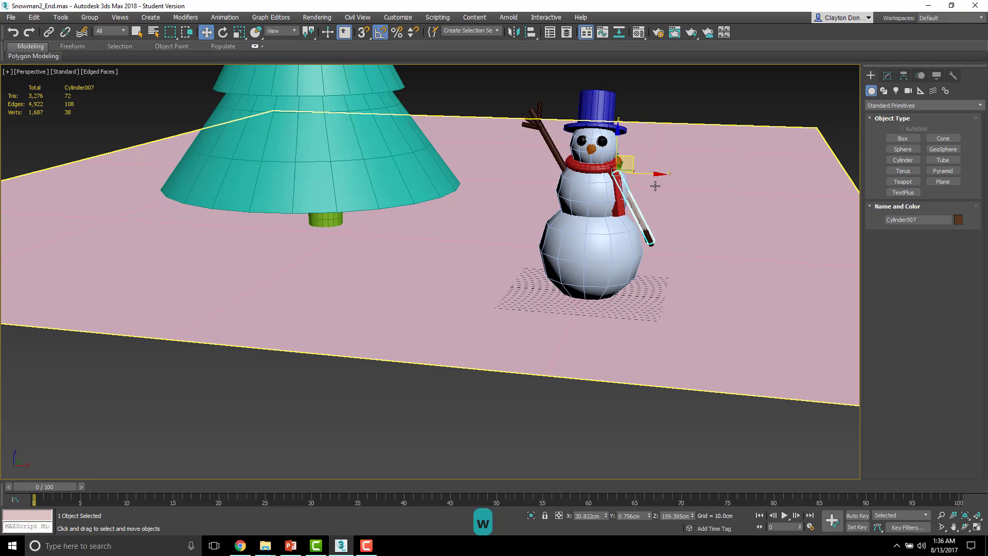